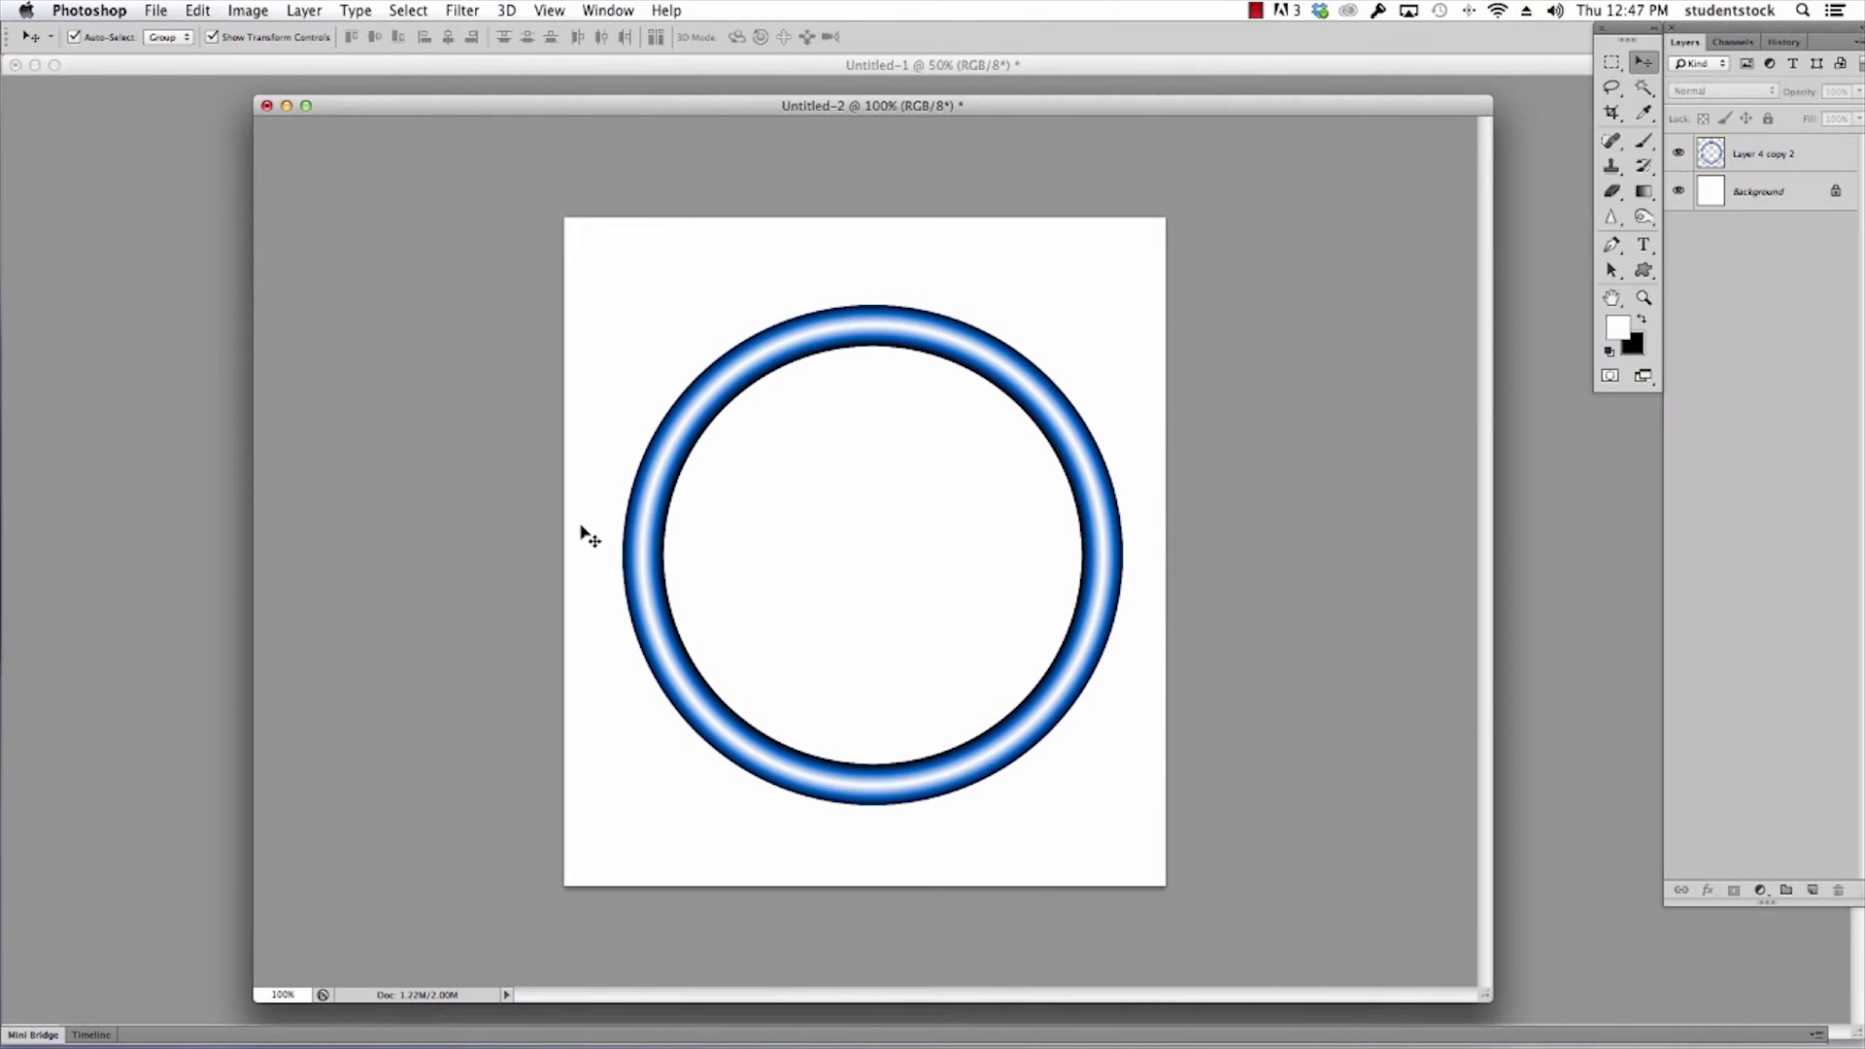
Minimize Untitled-2, zoom in and out on the five rings, and enlarge Untitled-1 to fill the screen
{"action": "left_click", "coordinate": [286, 105]}
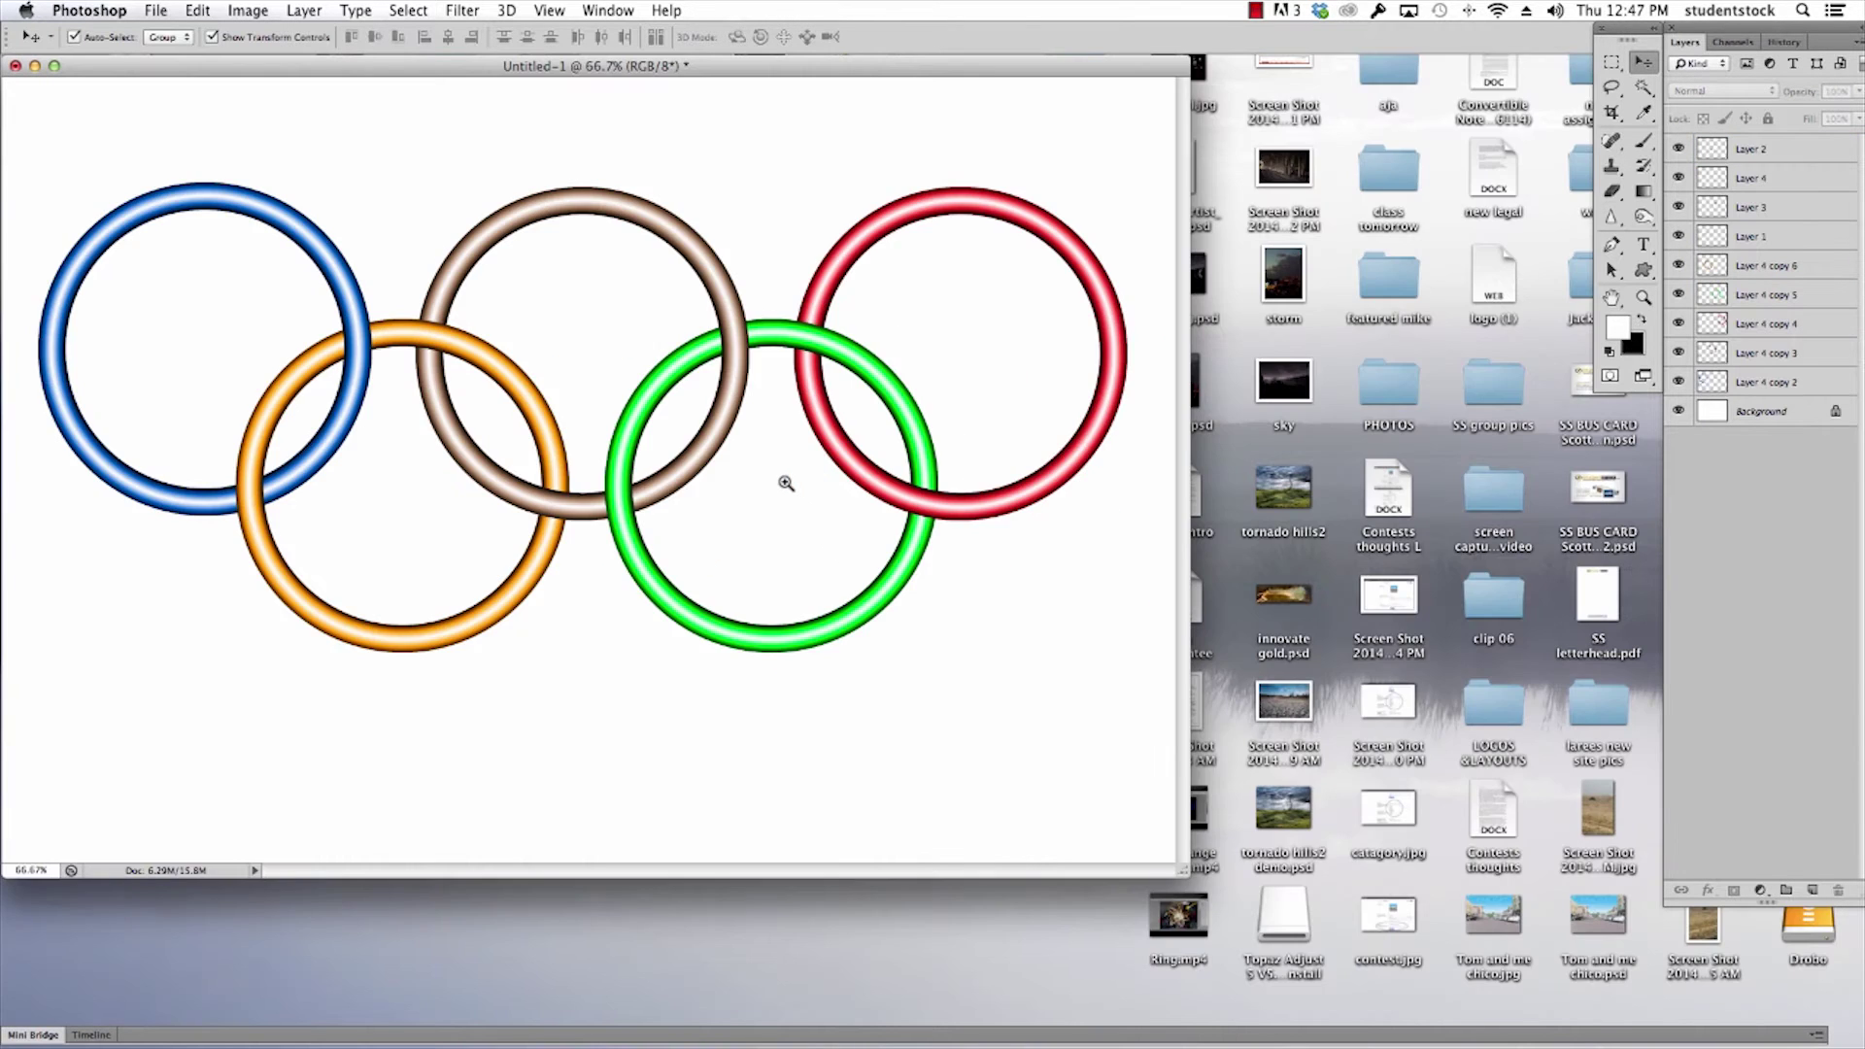
{"action": "left_click", "coordinate": [786, 483]}
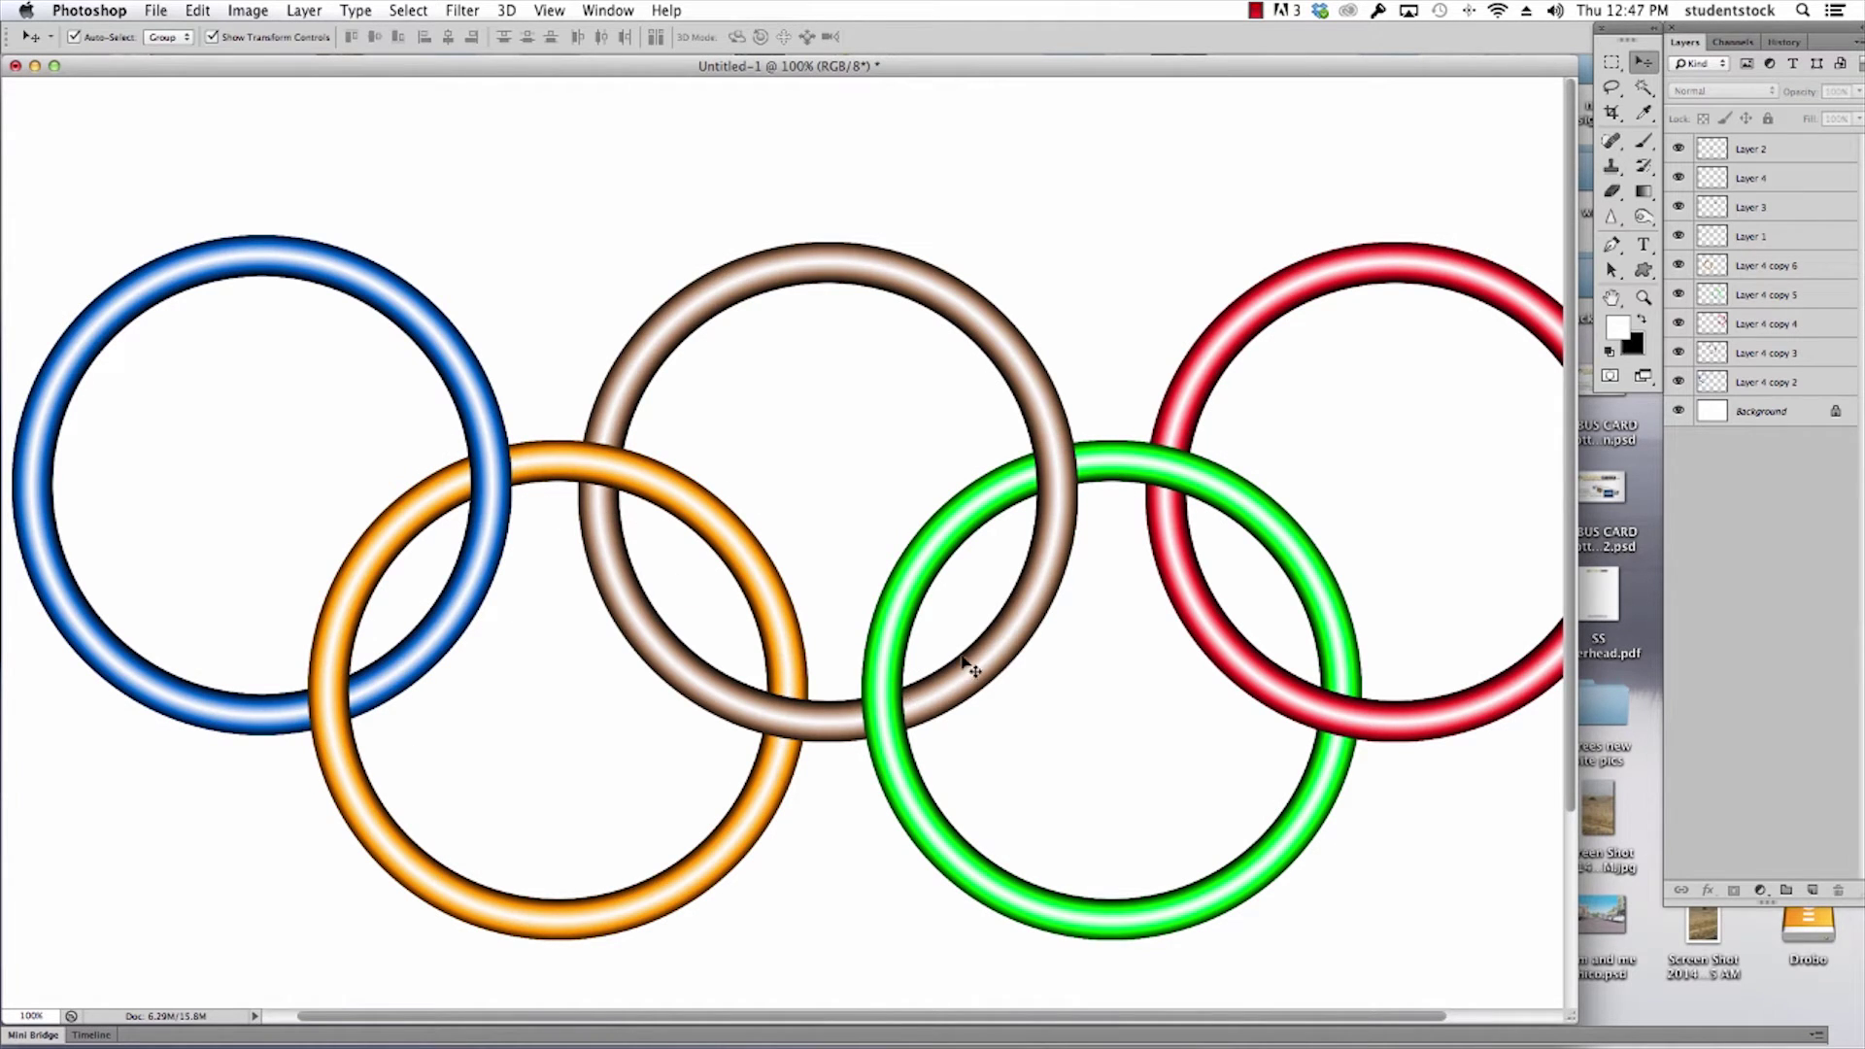
{"action": "left_click", "coordinate": [994, 579], "text": "alt"}
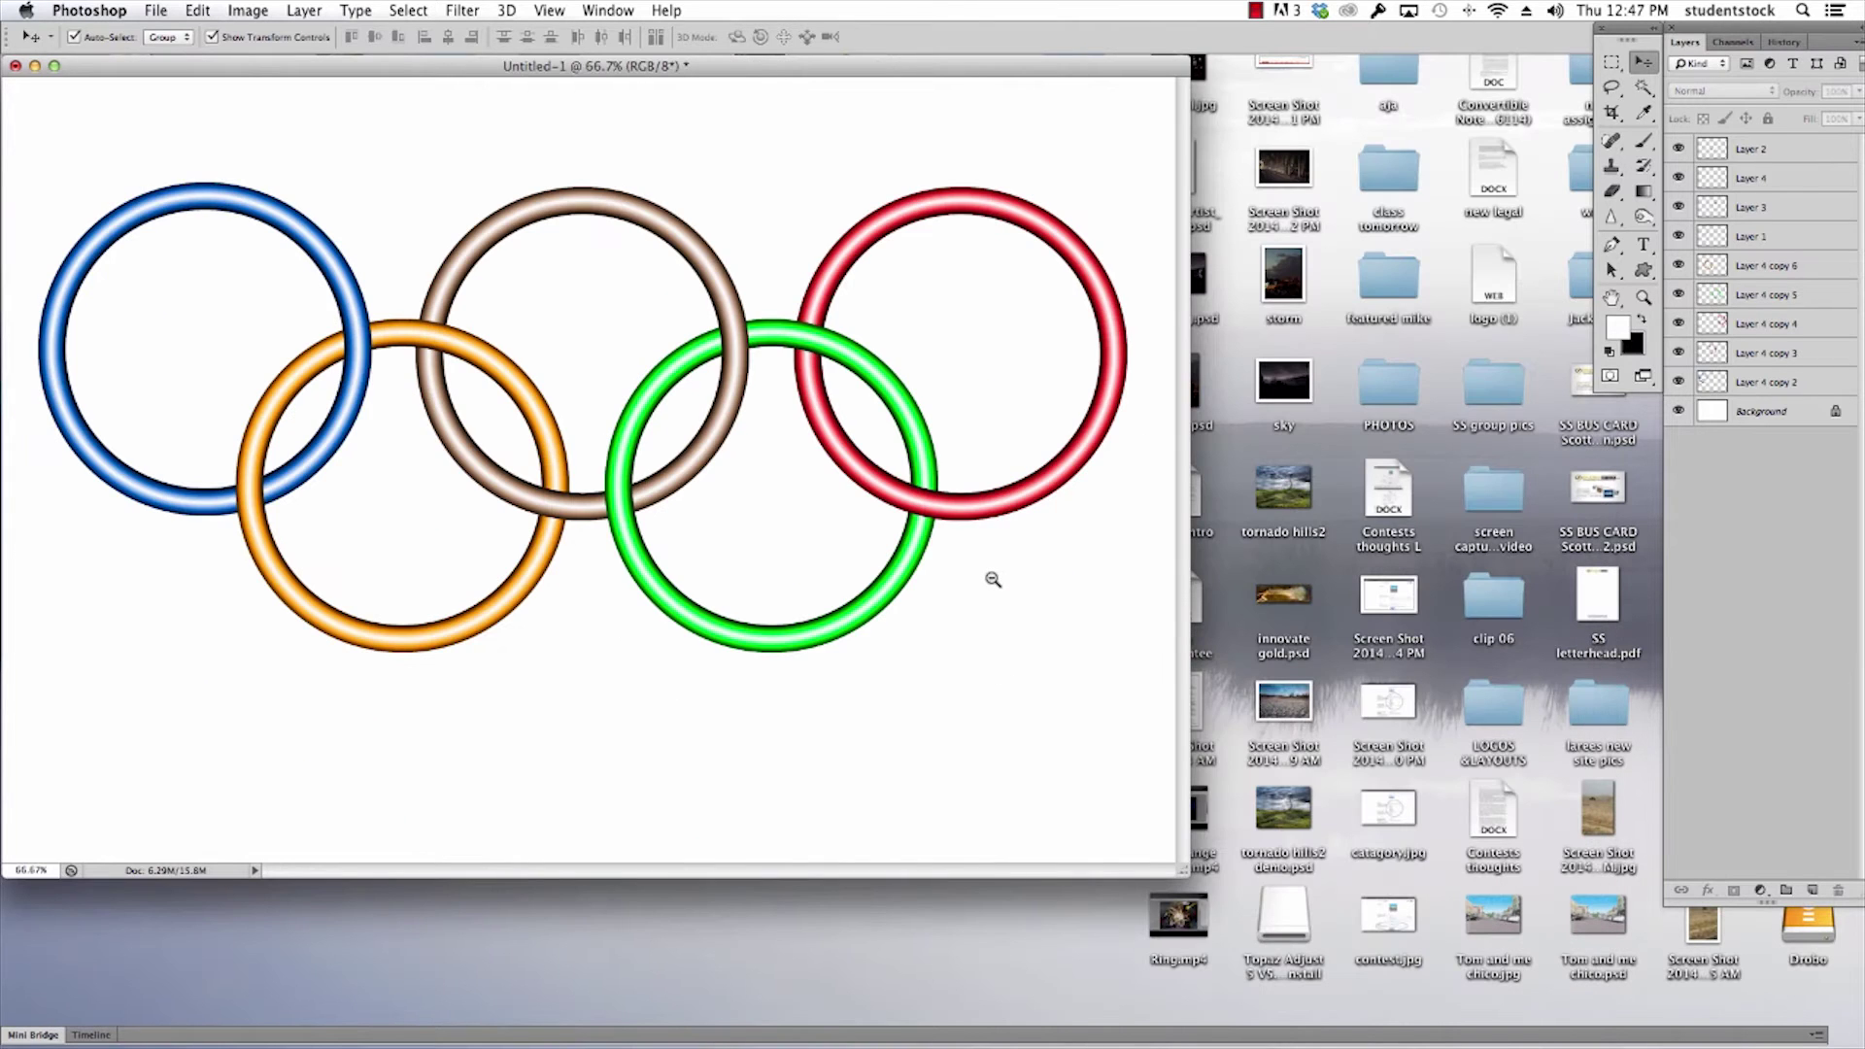
{"action": "left_click_drag", "start_coordinate": [928, 73], "coordinate": [967, 72]}
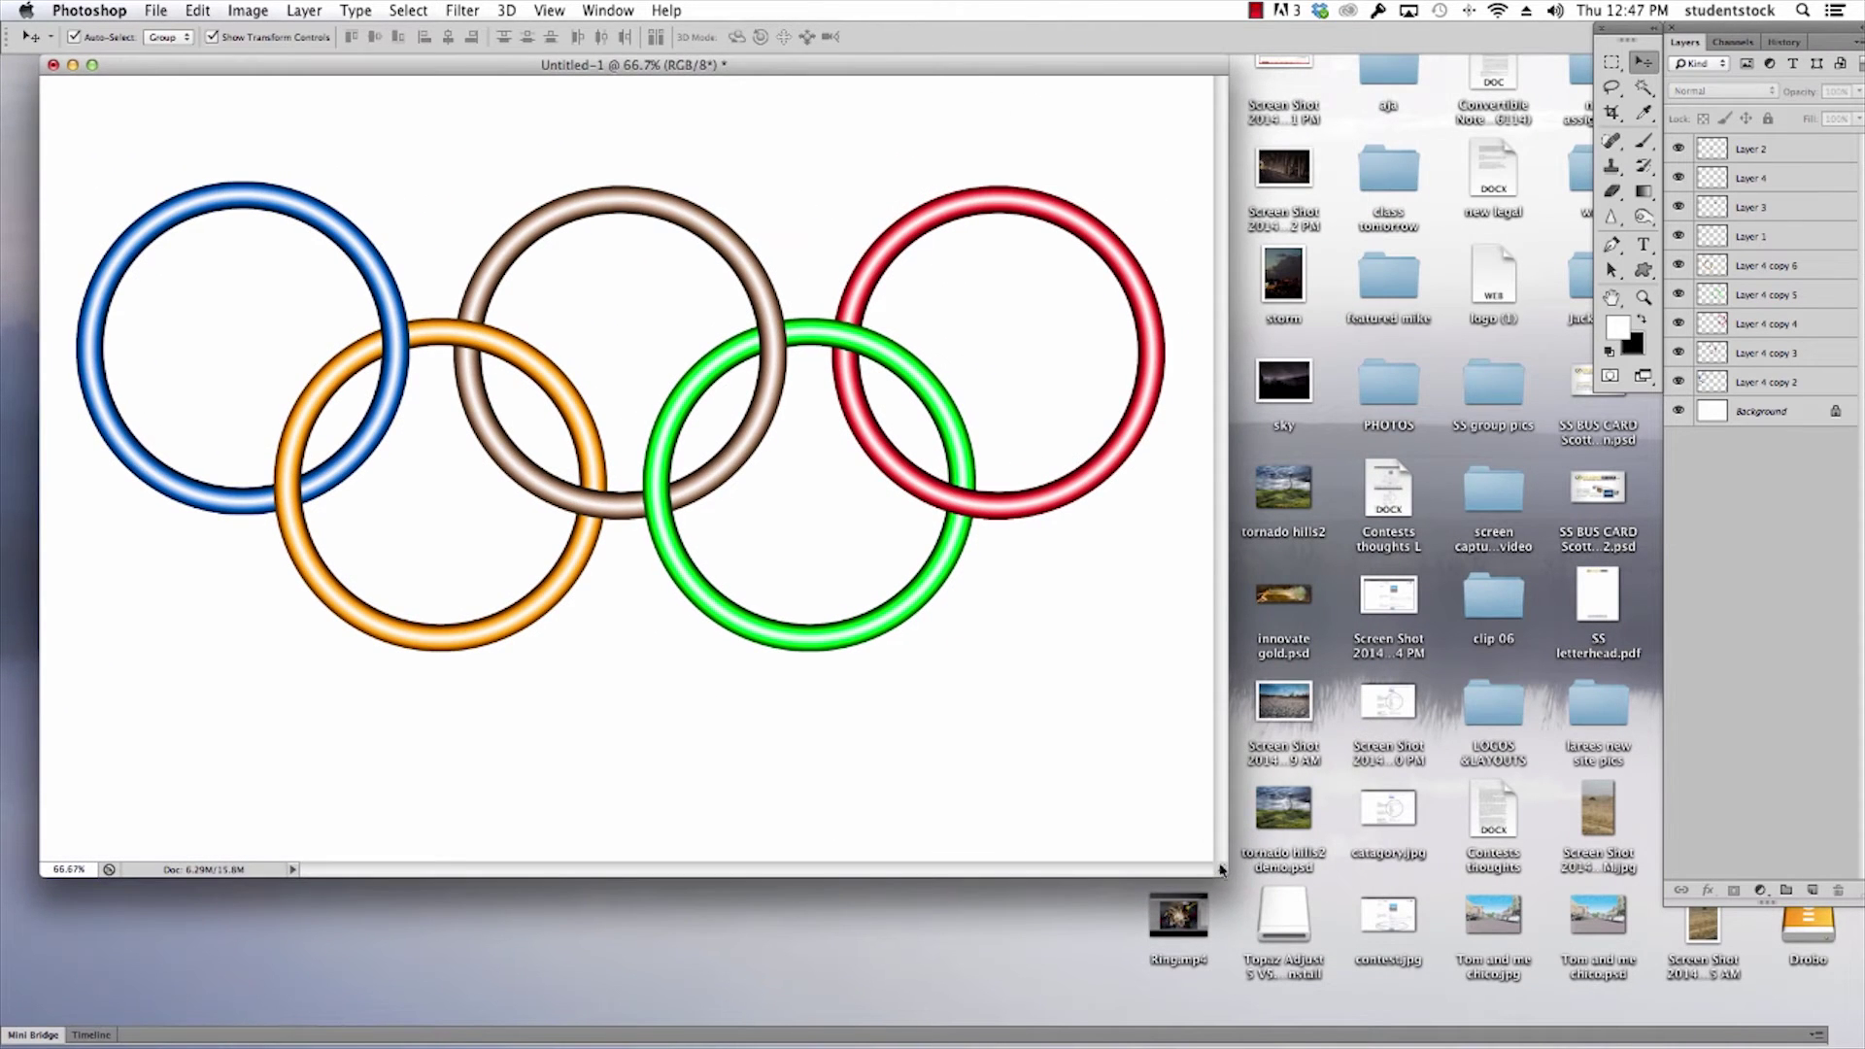
{"action": "left_click_drag", "start_coordinate": [1221, 869], "coordinate": [1847, 1014]}
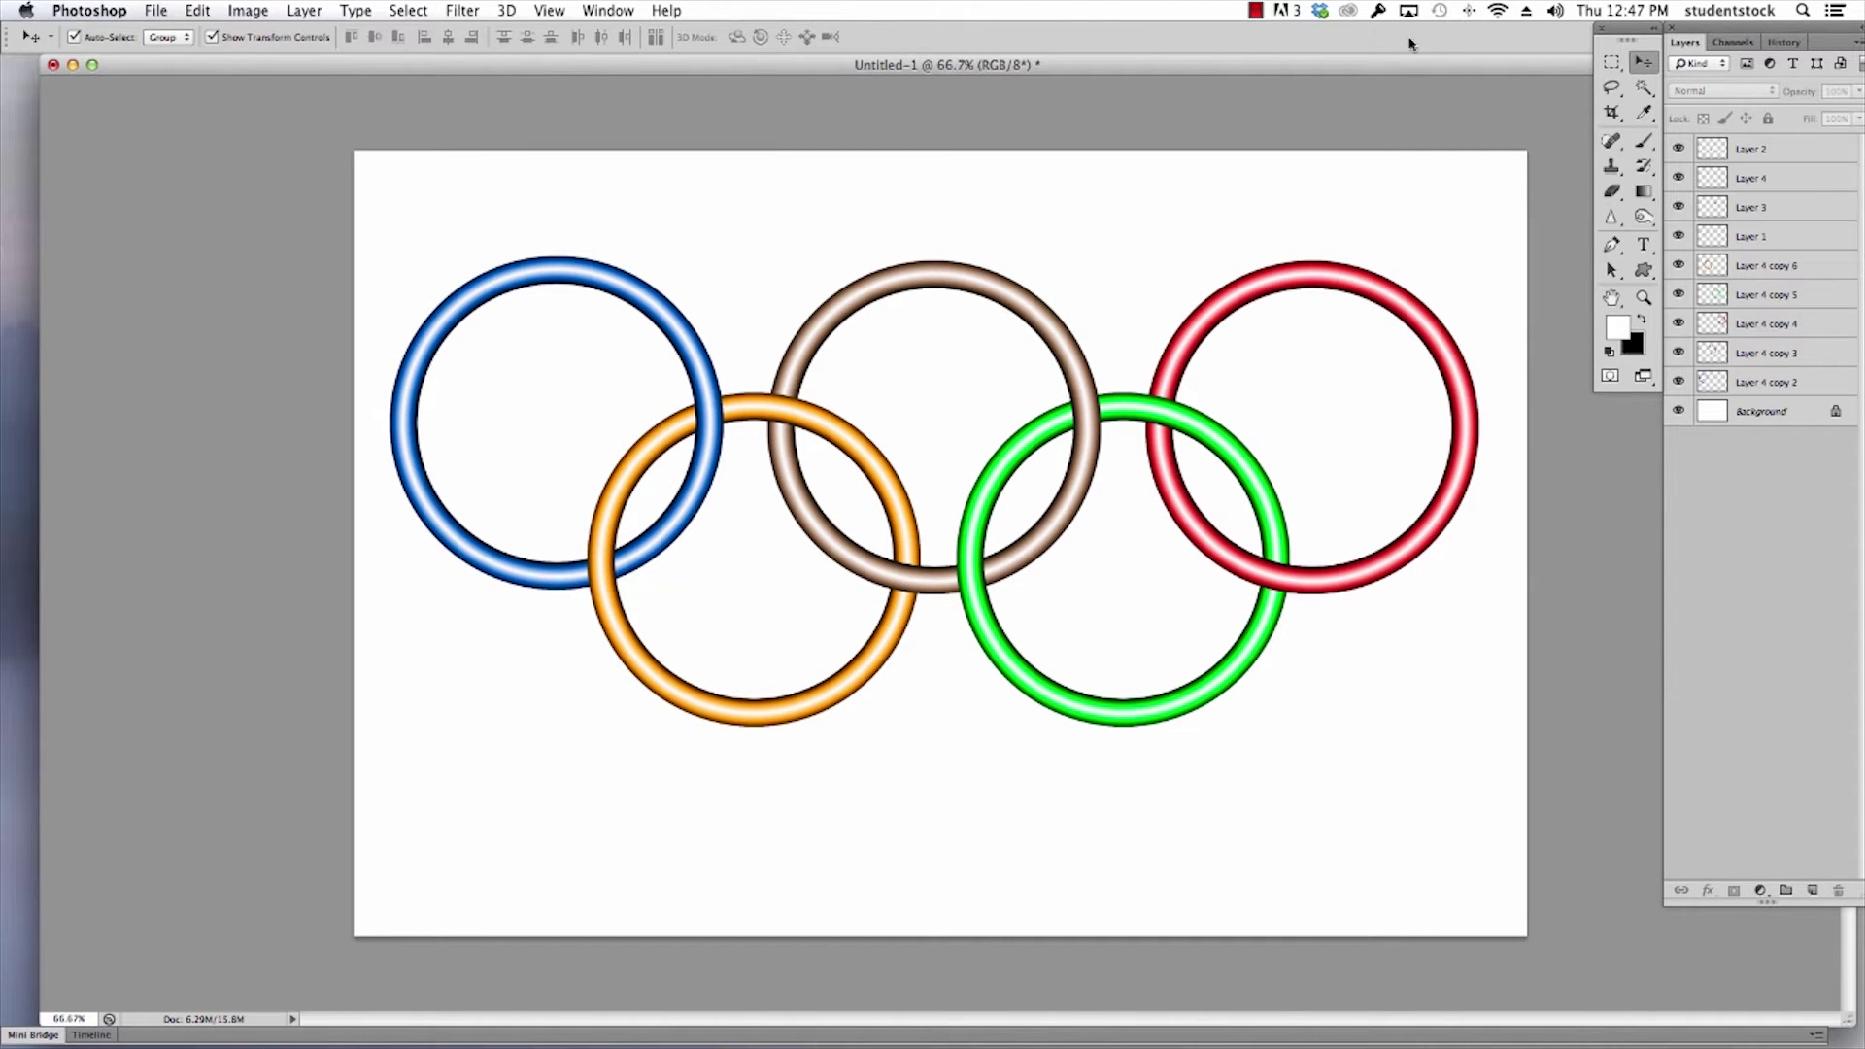
Bring Untitled-2 forward via the Window menu and place its window beside the composition
{"action": "left_click", "coordinate": [608, 10]}
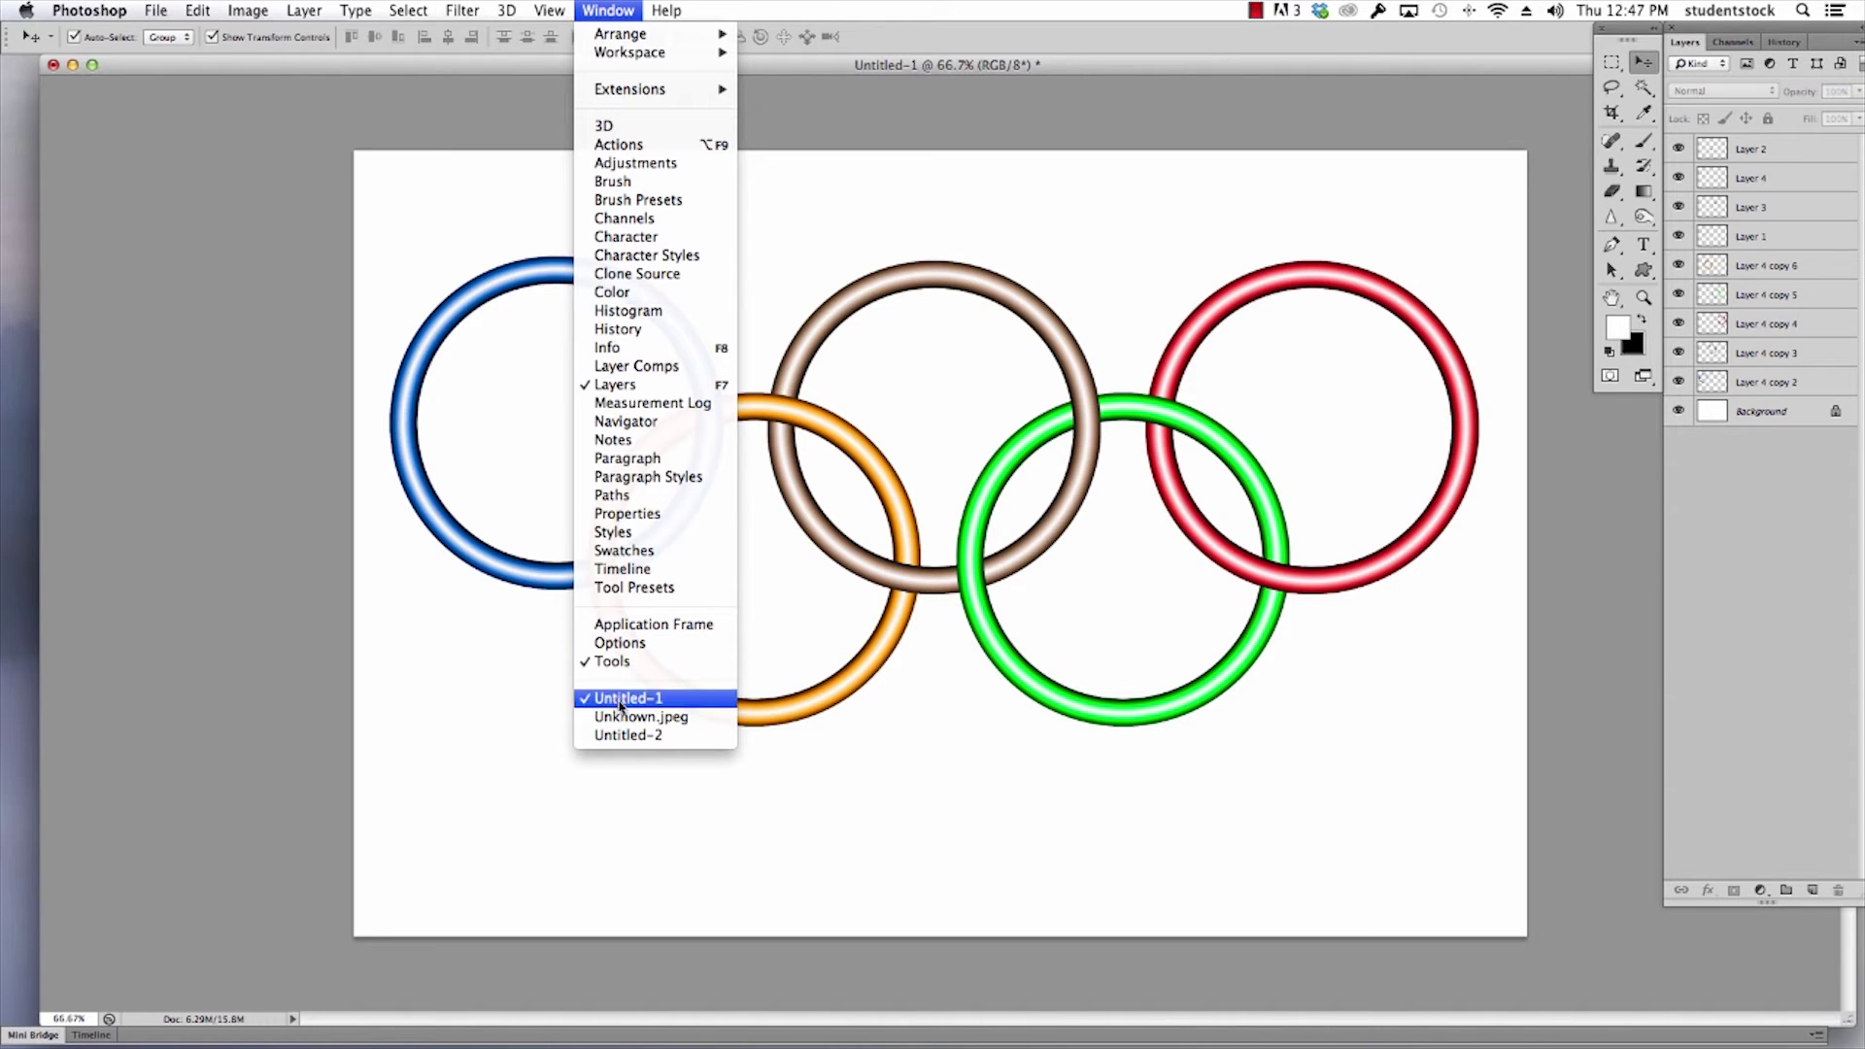
{"action": "left_click", "coordinate": [627, 735]}
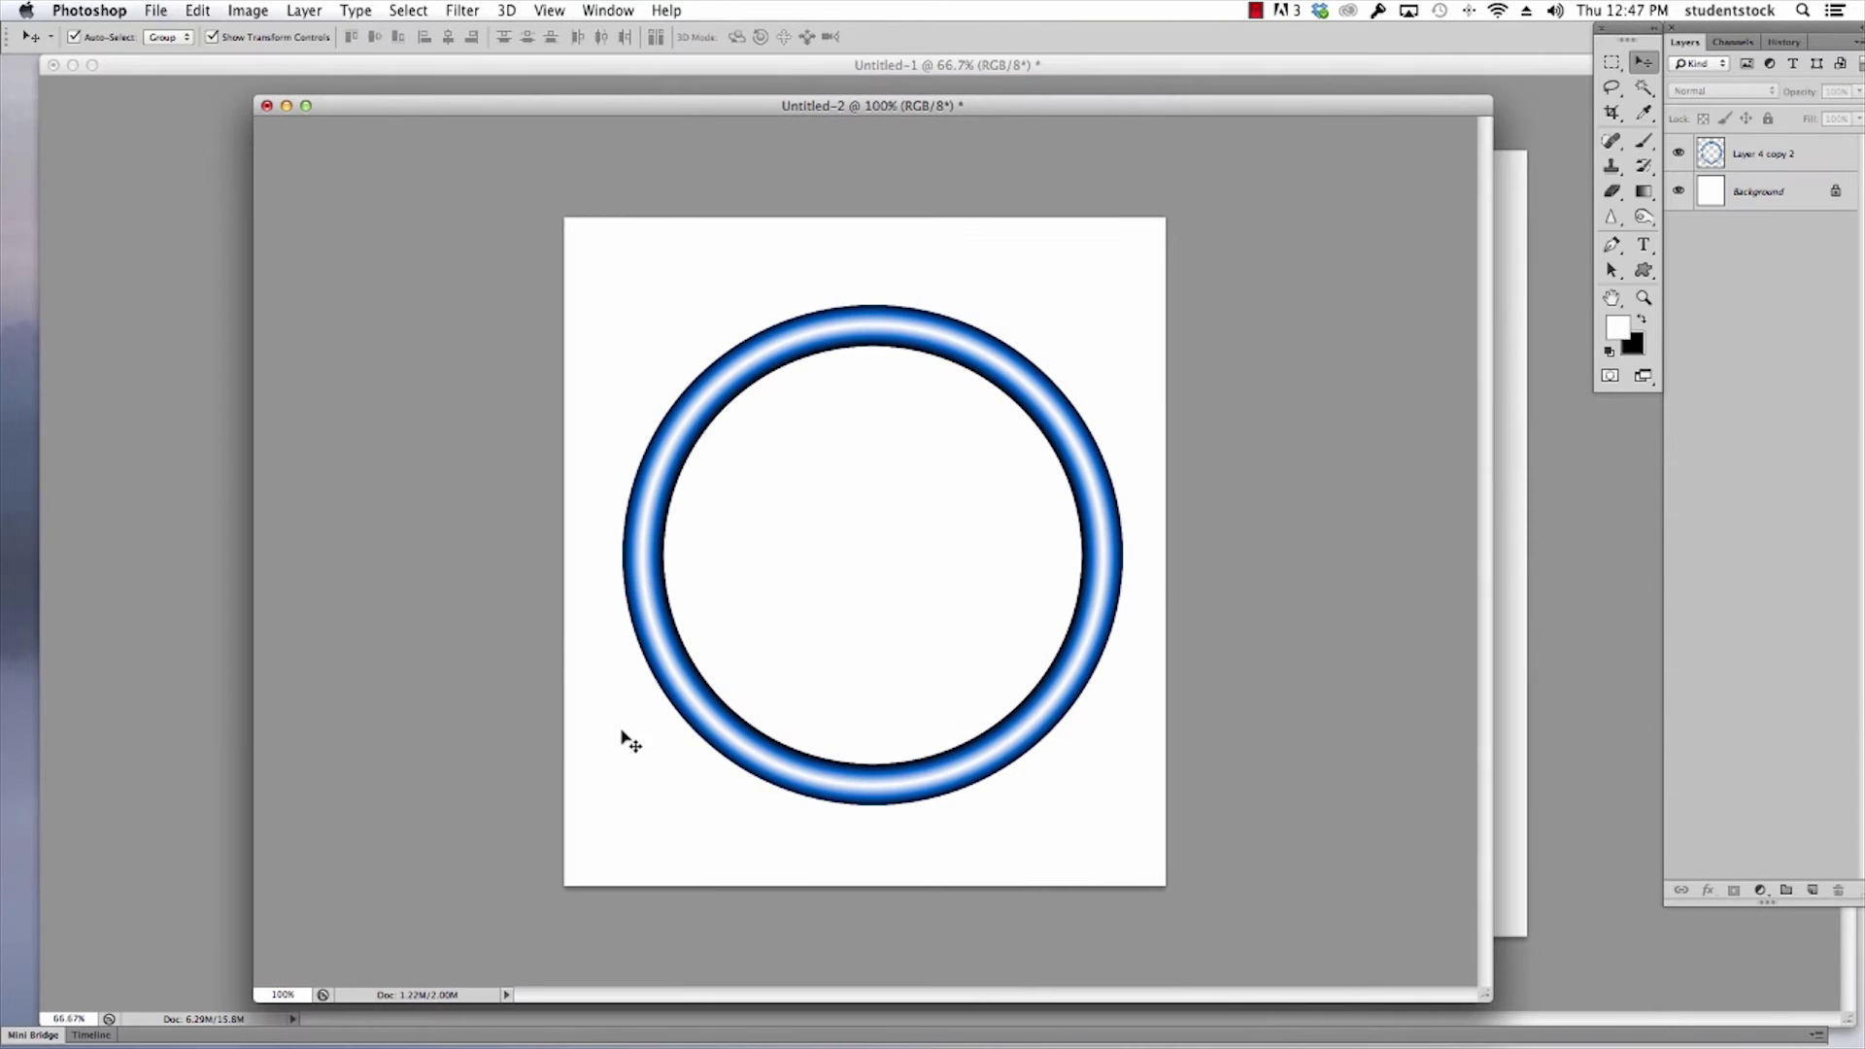
{"action": "left_click_drag", "start_coordinate": [745, 115], "coordinate": [595, 94]}
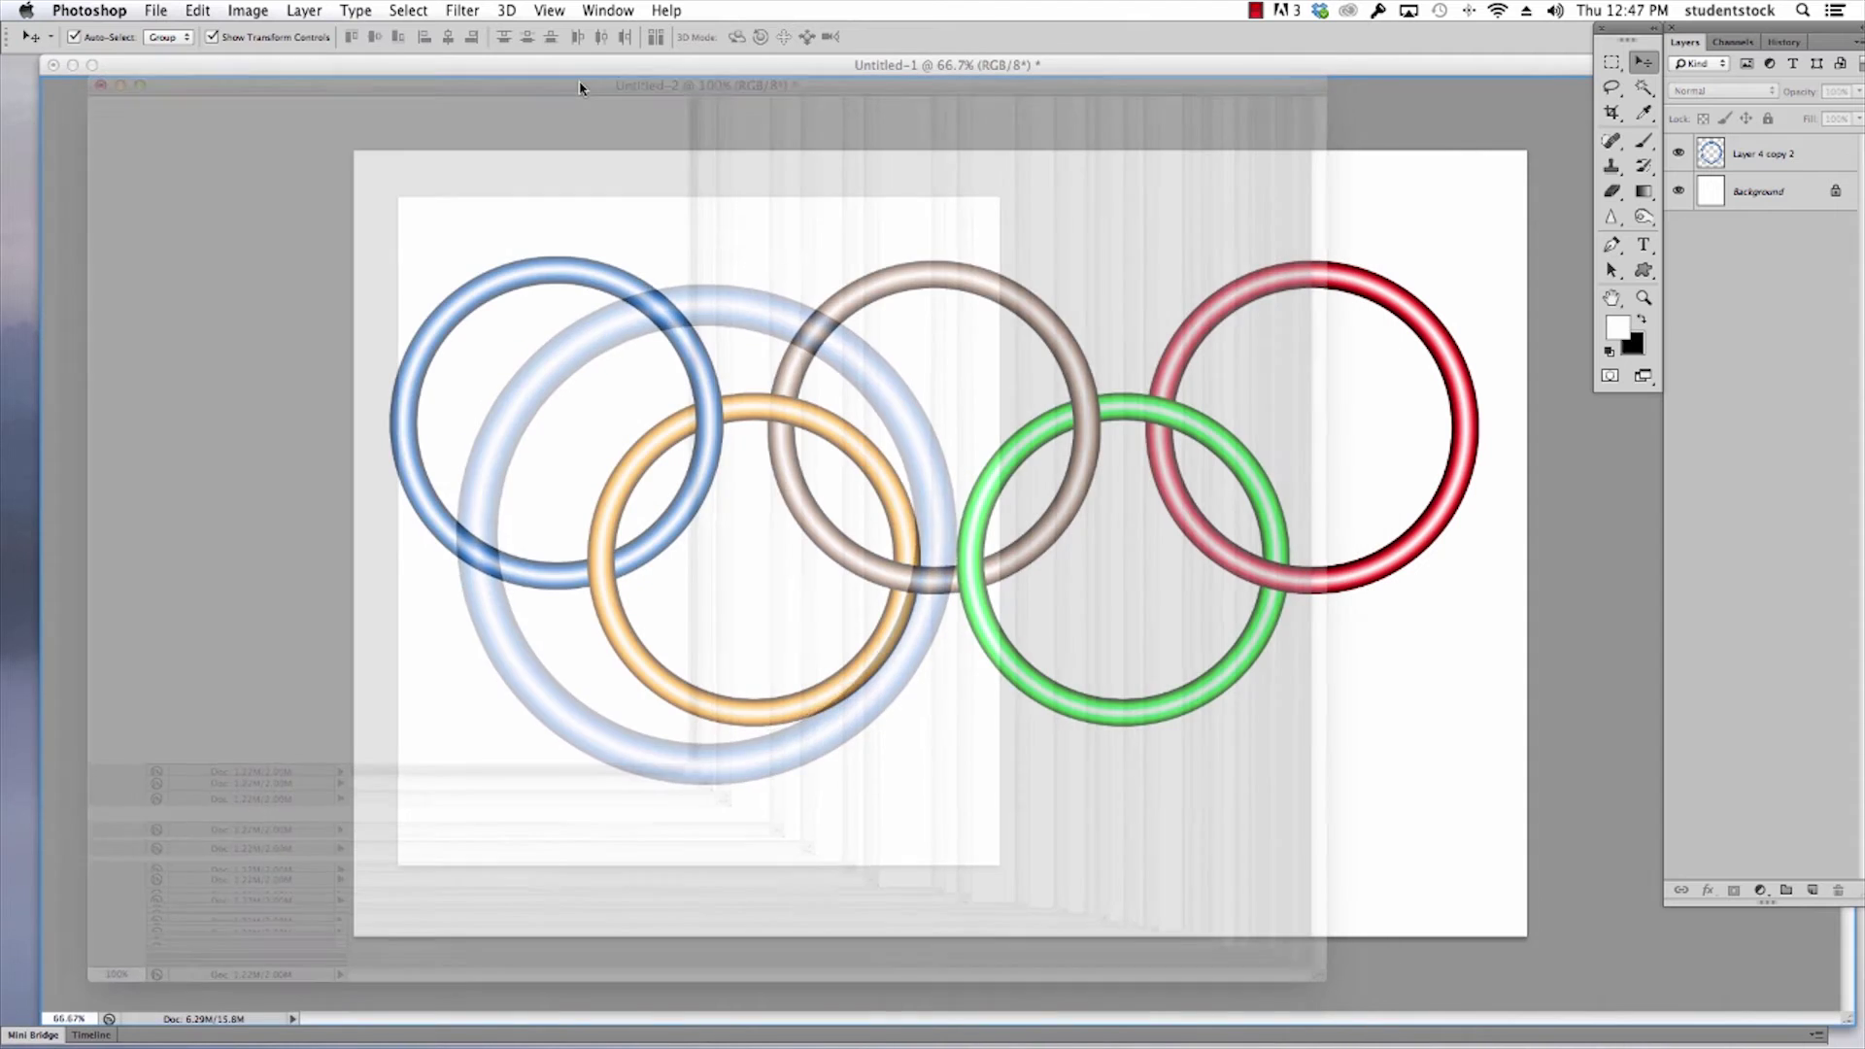
{"action": "left_click_drag", "start_coordinate": [580, 89], "coordinate": [583, 122]}
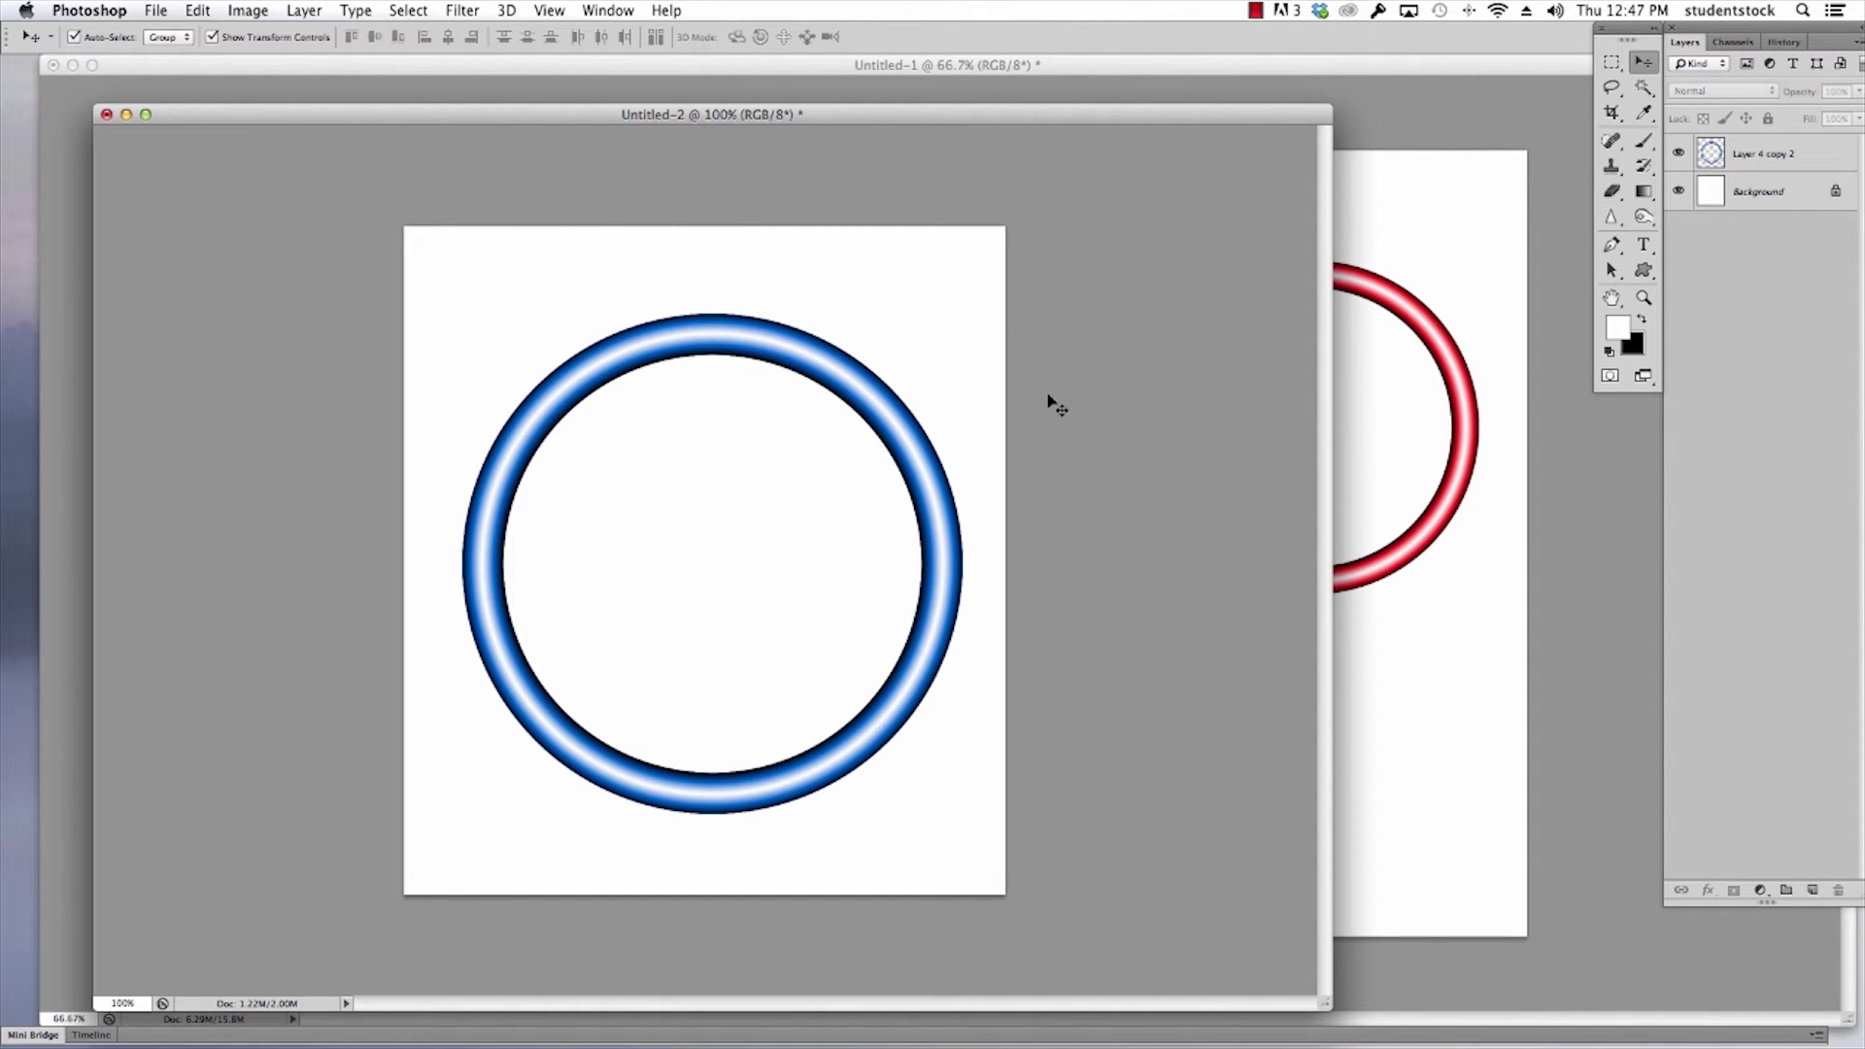
Drag the blue ring into Untitled-1 as a new layer and hide the coloured ring layers
{"action": "left_click", "coordinate": [928, 532]}
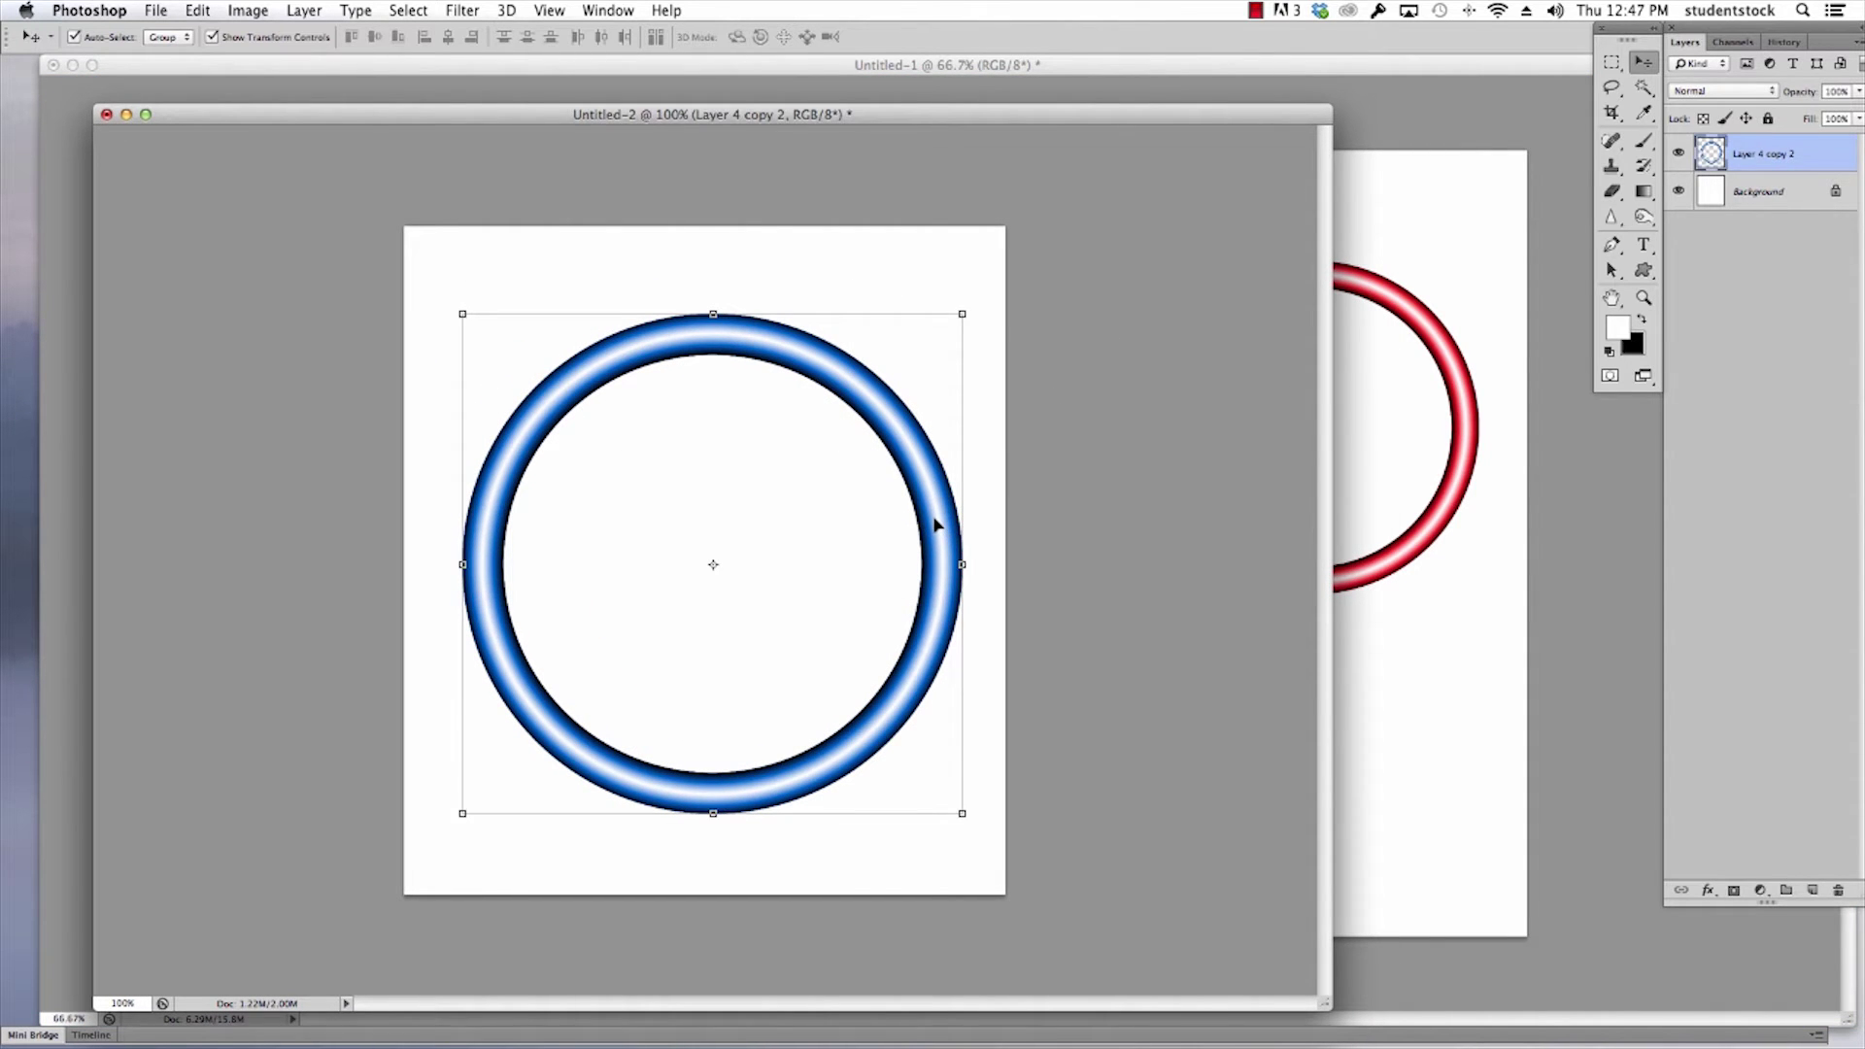
{"action": "left_click_drag", "start_coordinate": [935, 525], "coordinate": [1418, 725]}
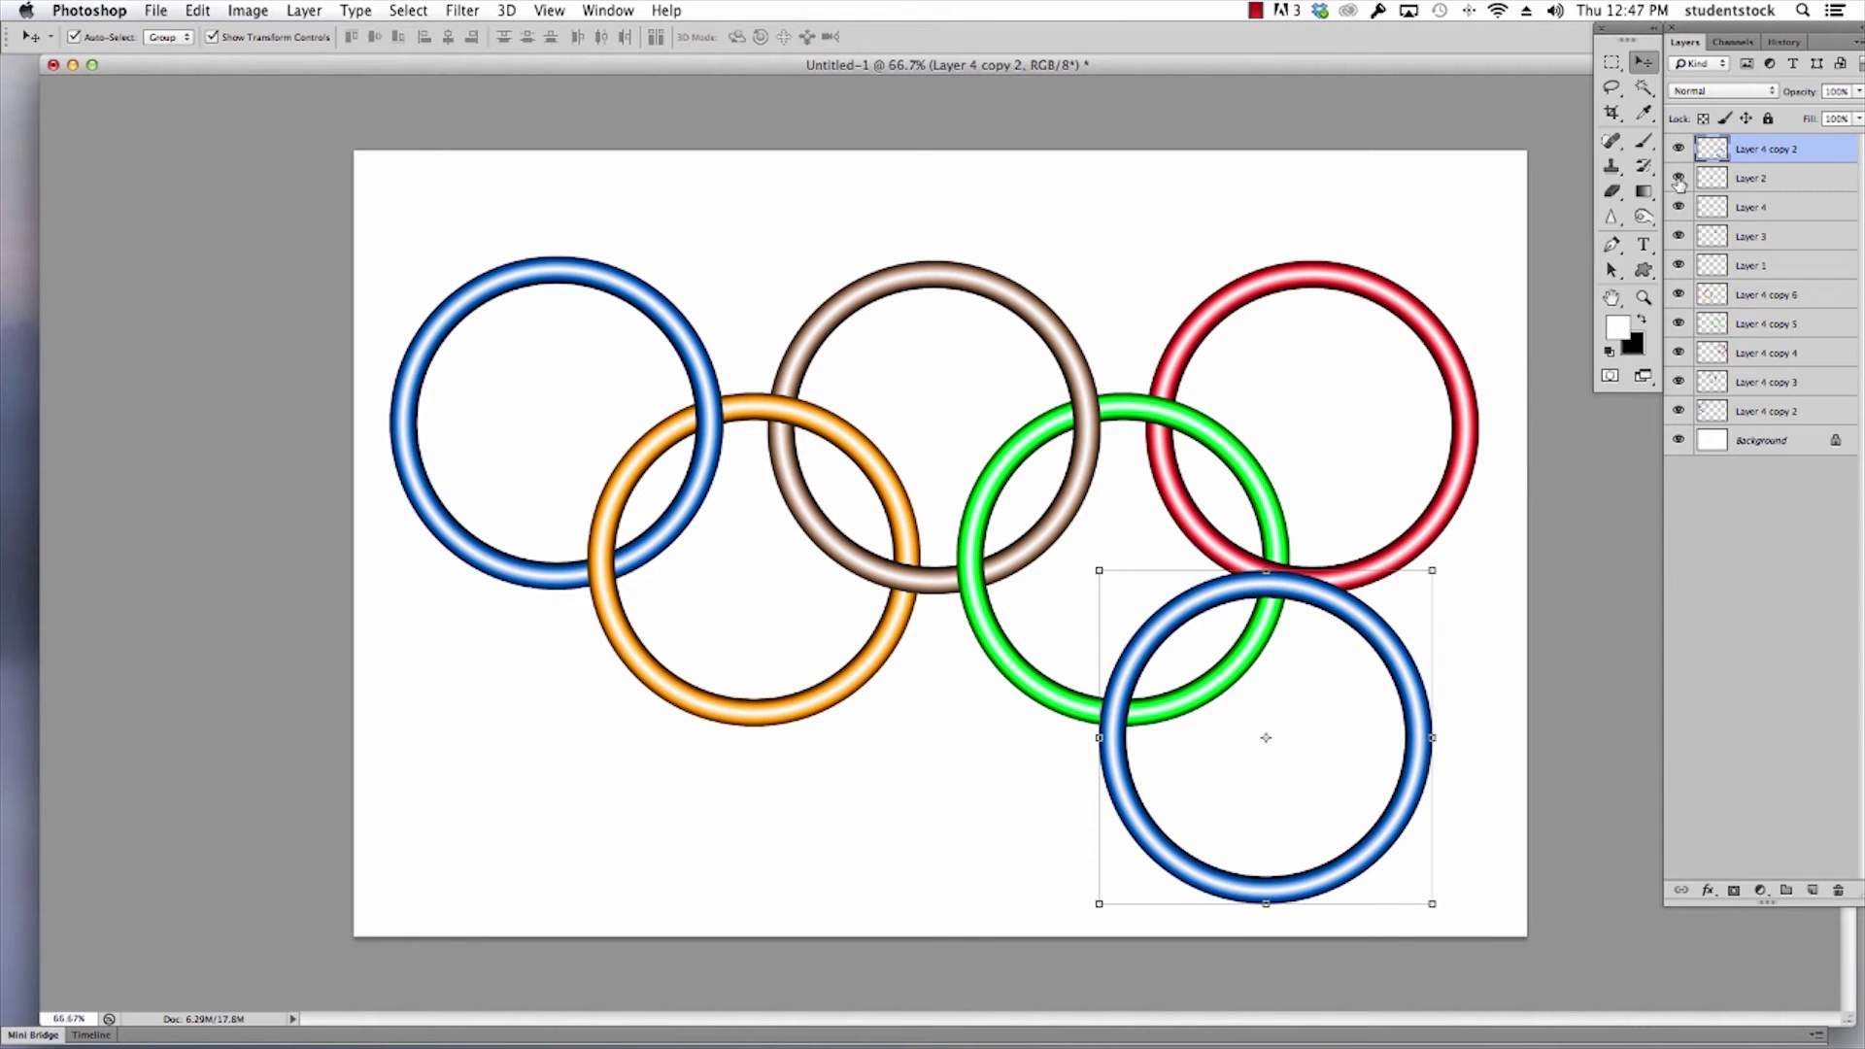
{"action": "left_click_drag", "start_coordinate": [1679, 179], "coordinate": [1679, 439]}
Centre the blue ring and Alt-drag four overlapping copies into three top and two bottom rings
{"action": "left_click", "coordinate": [1679, 440]}
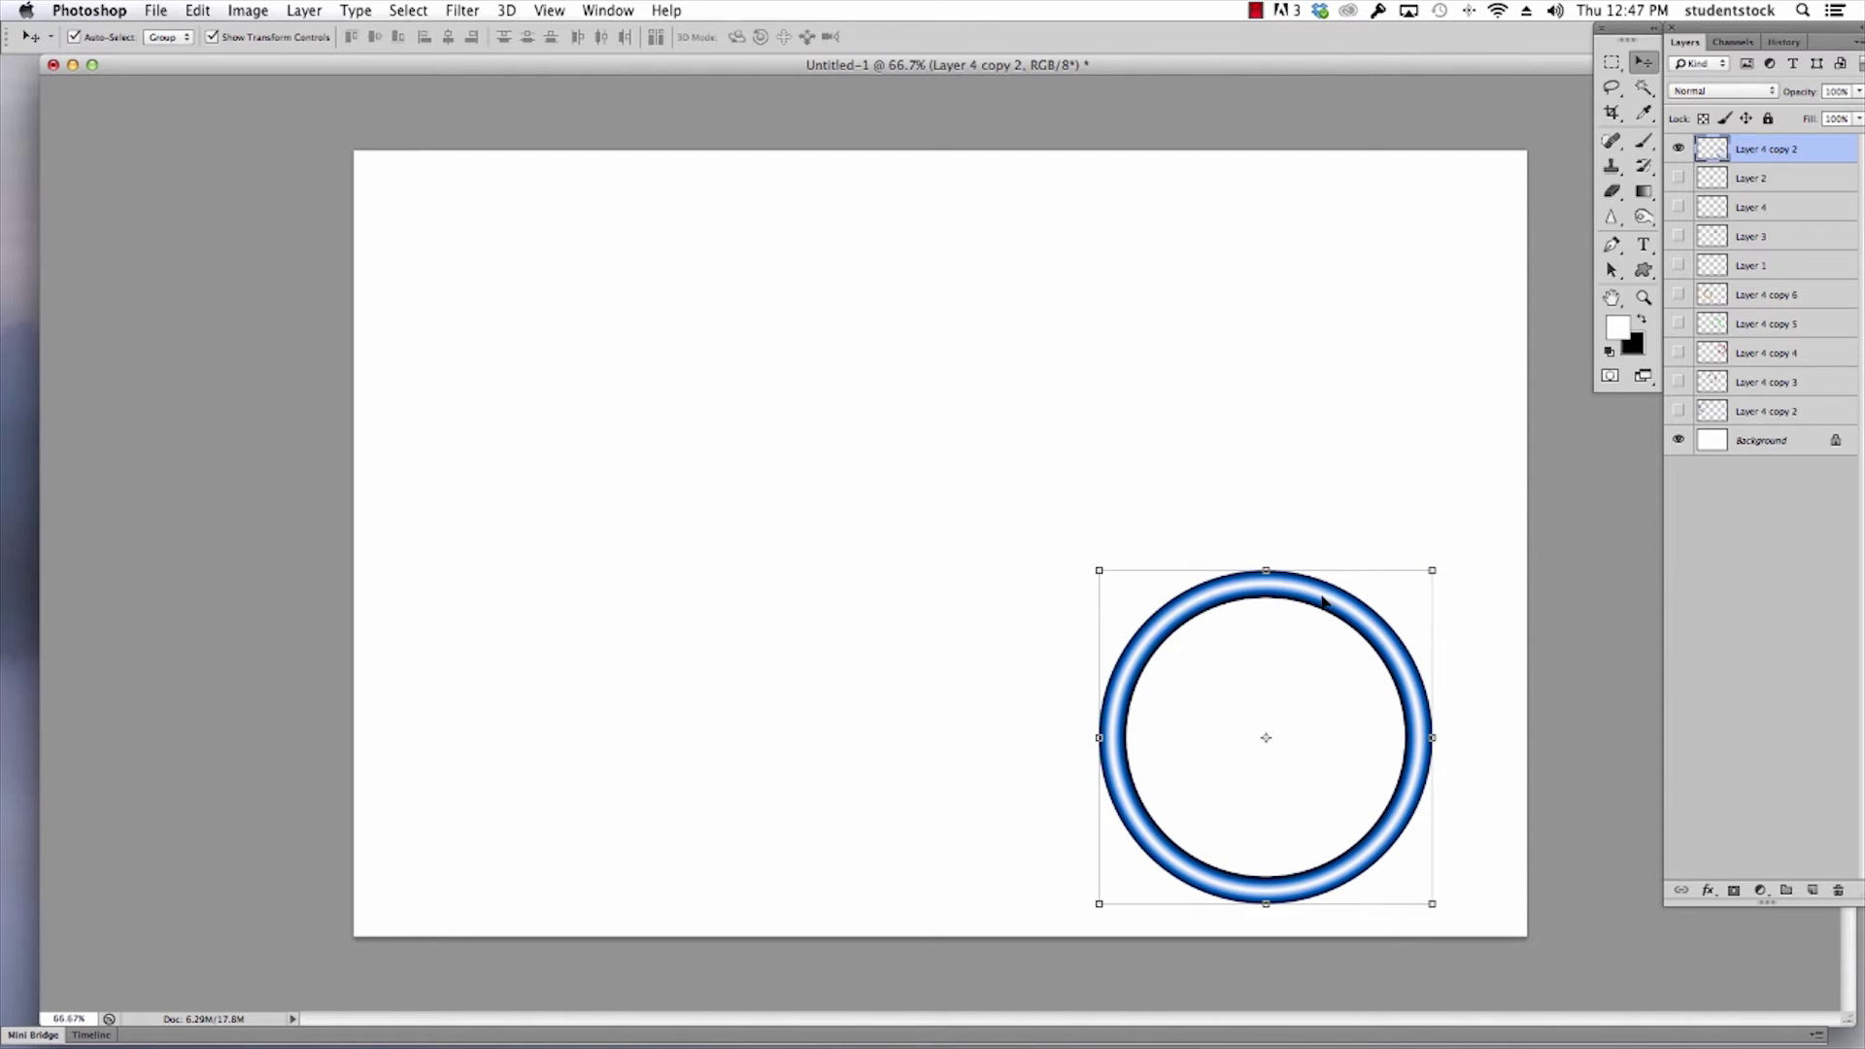
{"action": "left_click_drag", "start_coordinate": [1324, 603], "coordinate": [967, 389]}
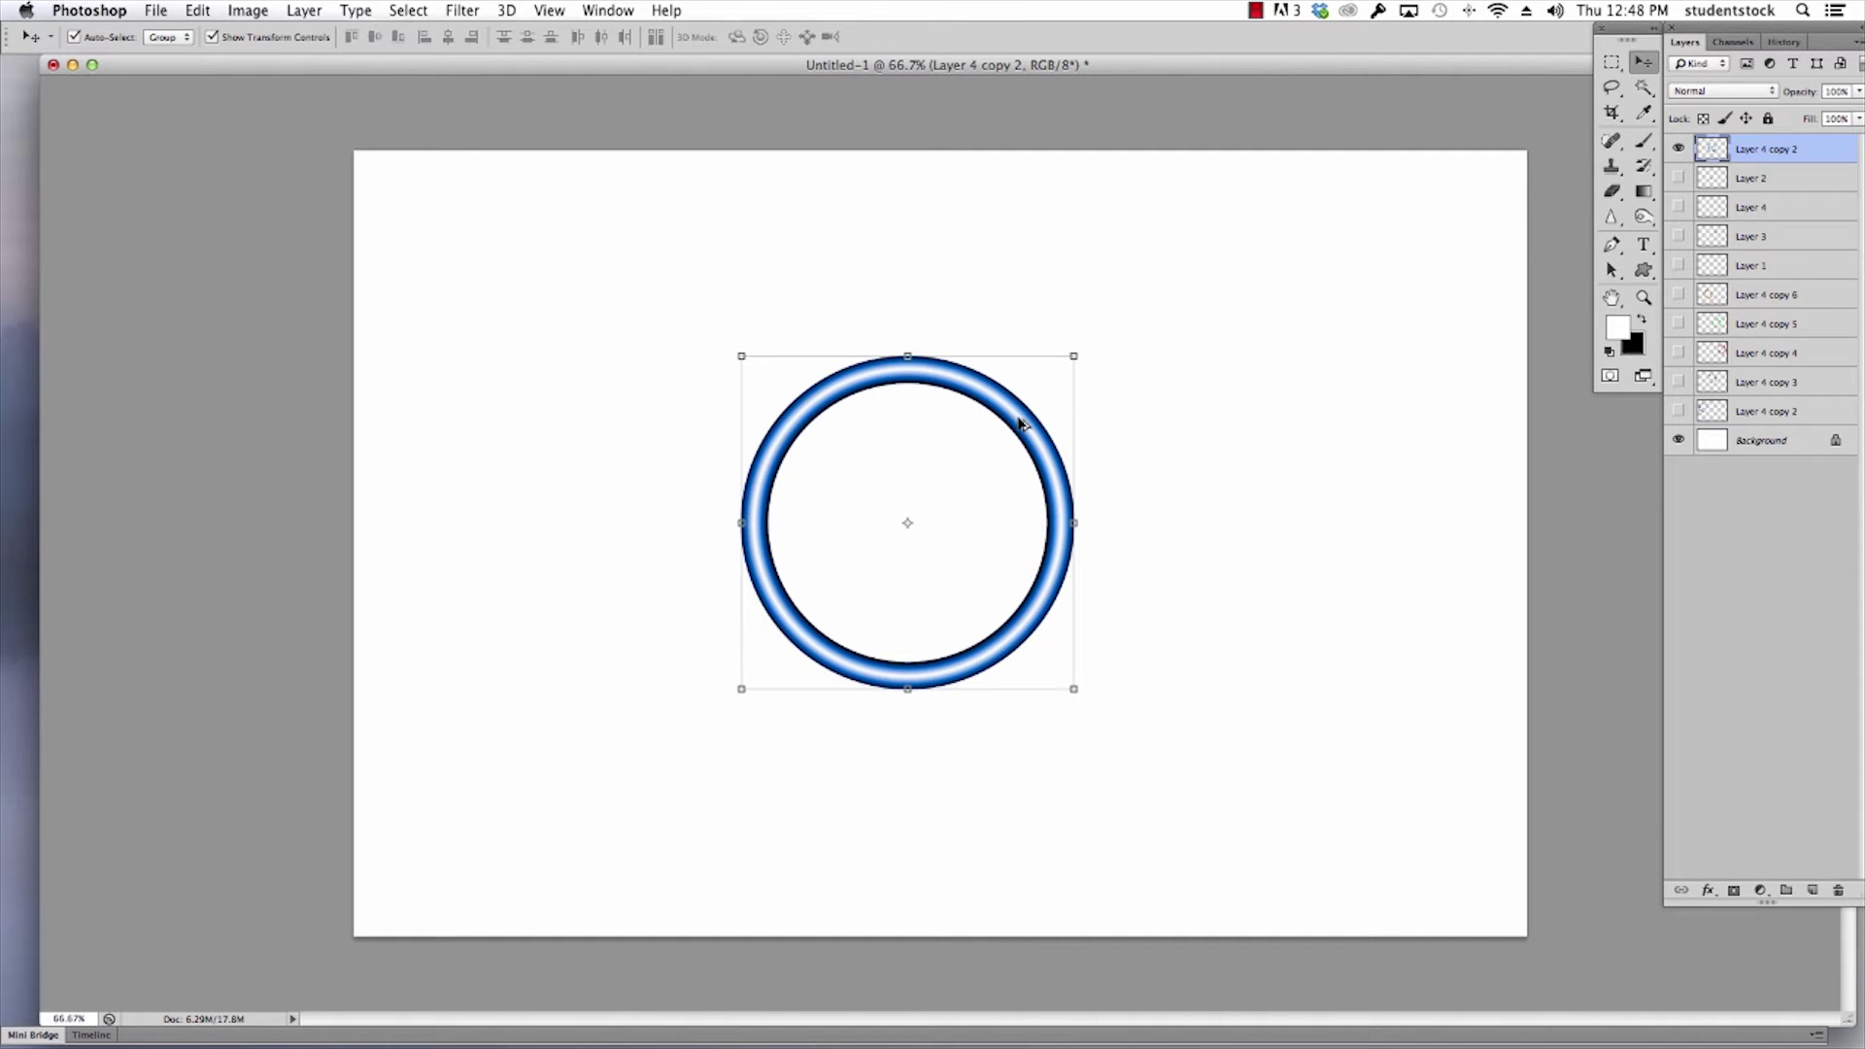
{"action": "left_click_drag", "start_coordinate": [1020, 423], "coordinate": [1261, 430]}
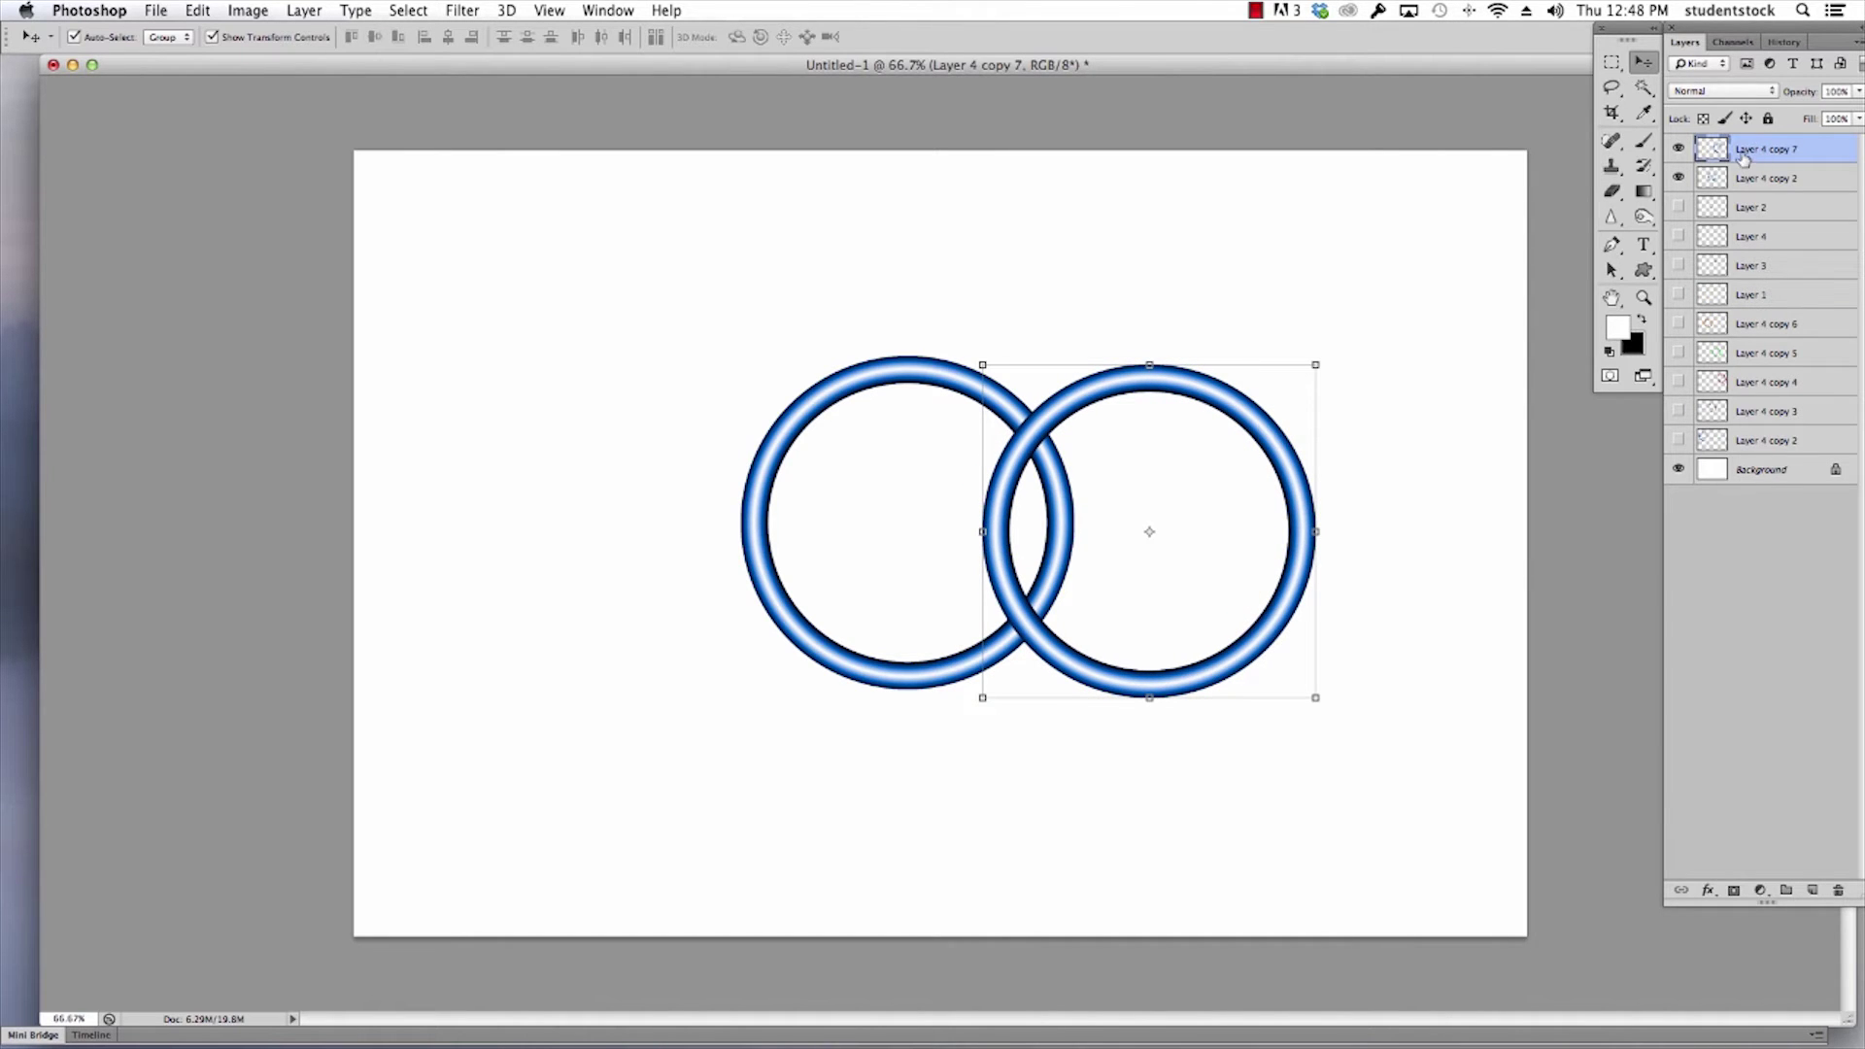
{"action": "left_click_drag", "start_coordinate": [1268, 434], "coordinate": [768, 425]}
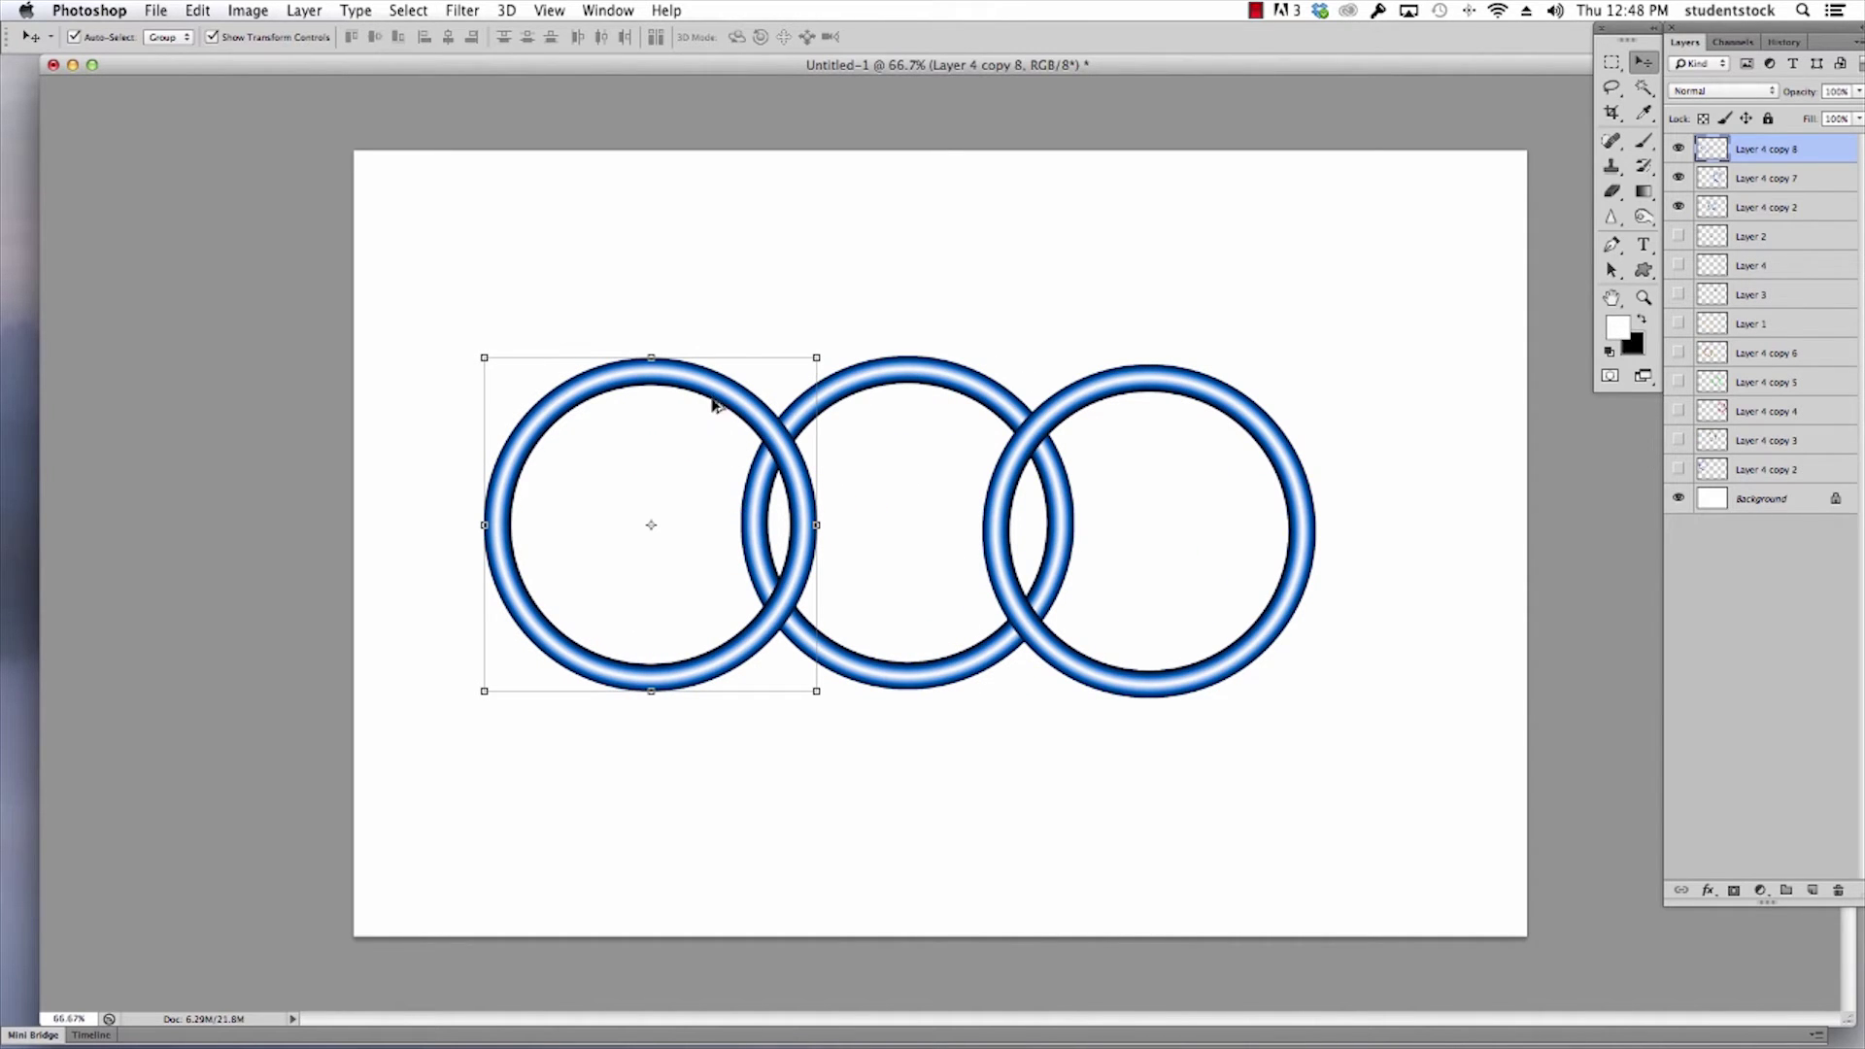
{"action": "left_click_drag", "start_coordinate": [714, 397], "coordinate": [1070, 589]}
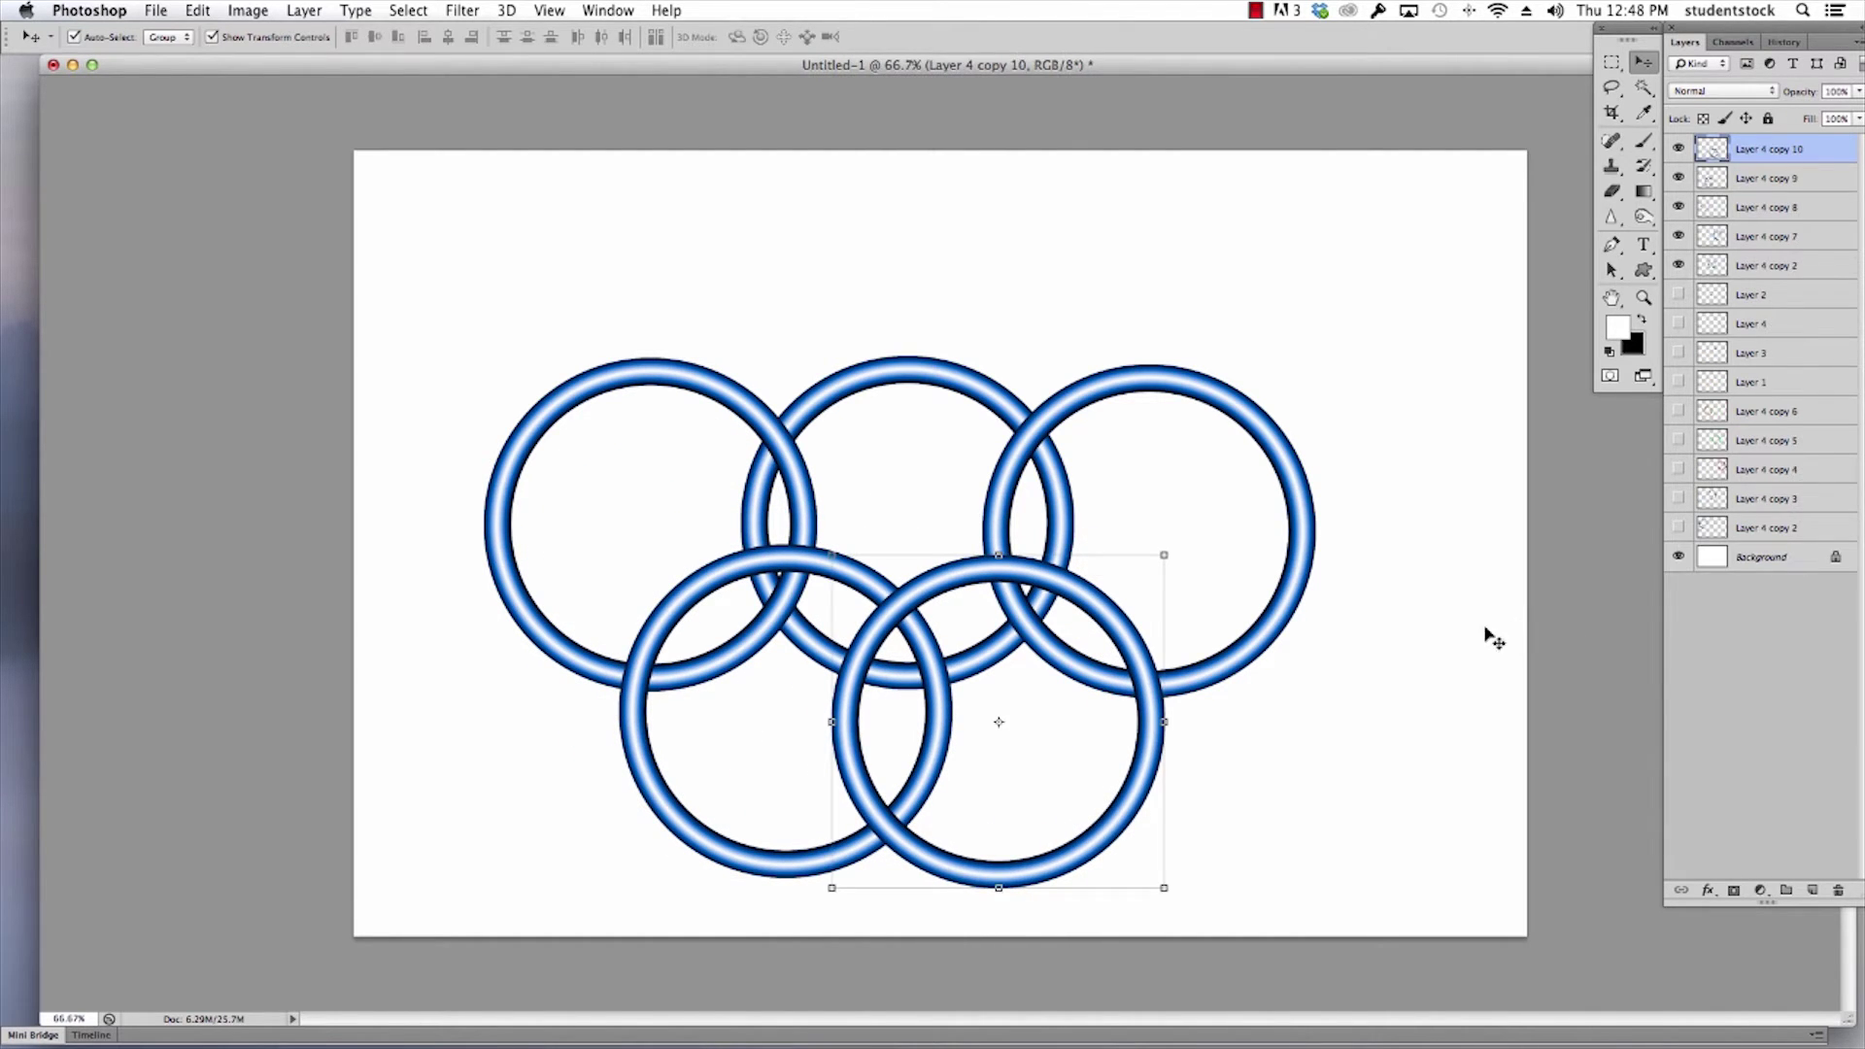
{"action": "left_click", "coordinate": [1462, 646]}
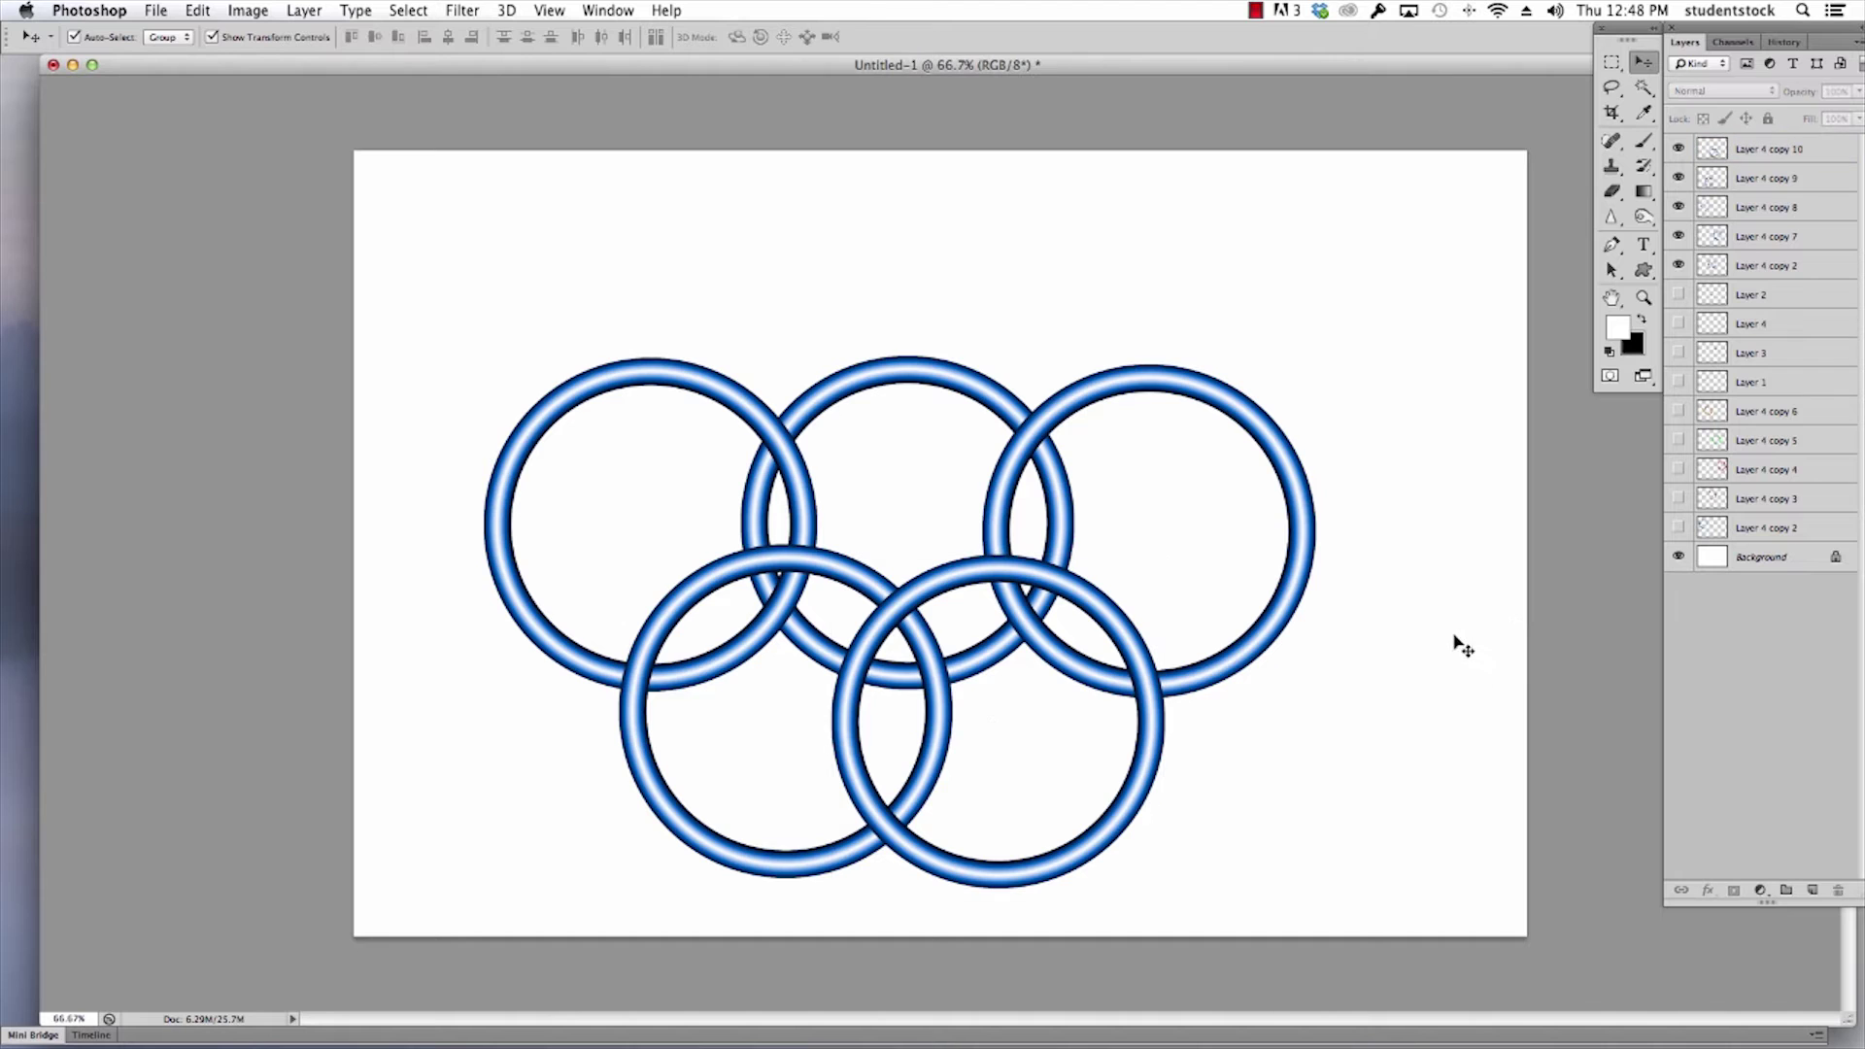
Select the five ring layers: Layer 4 copy 10, 9, 8, 7 and copy 2
{"action": "left_click", "coordinate": [1715, 151]}
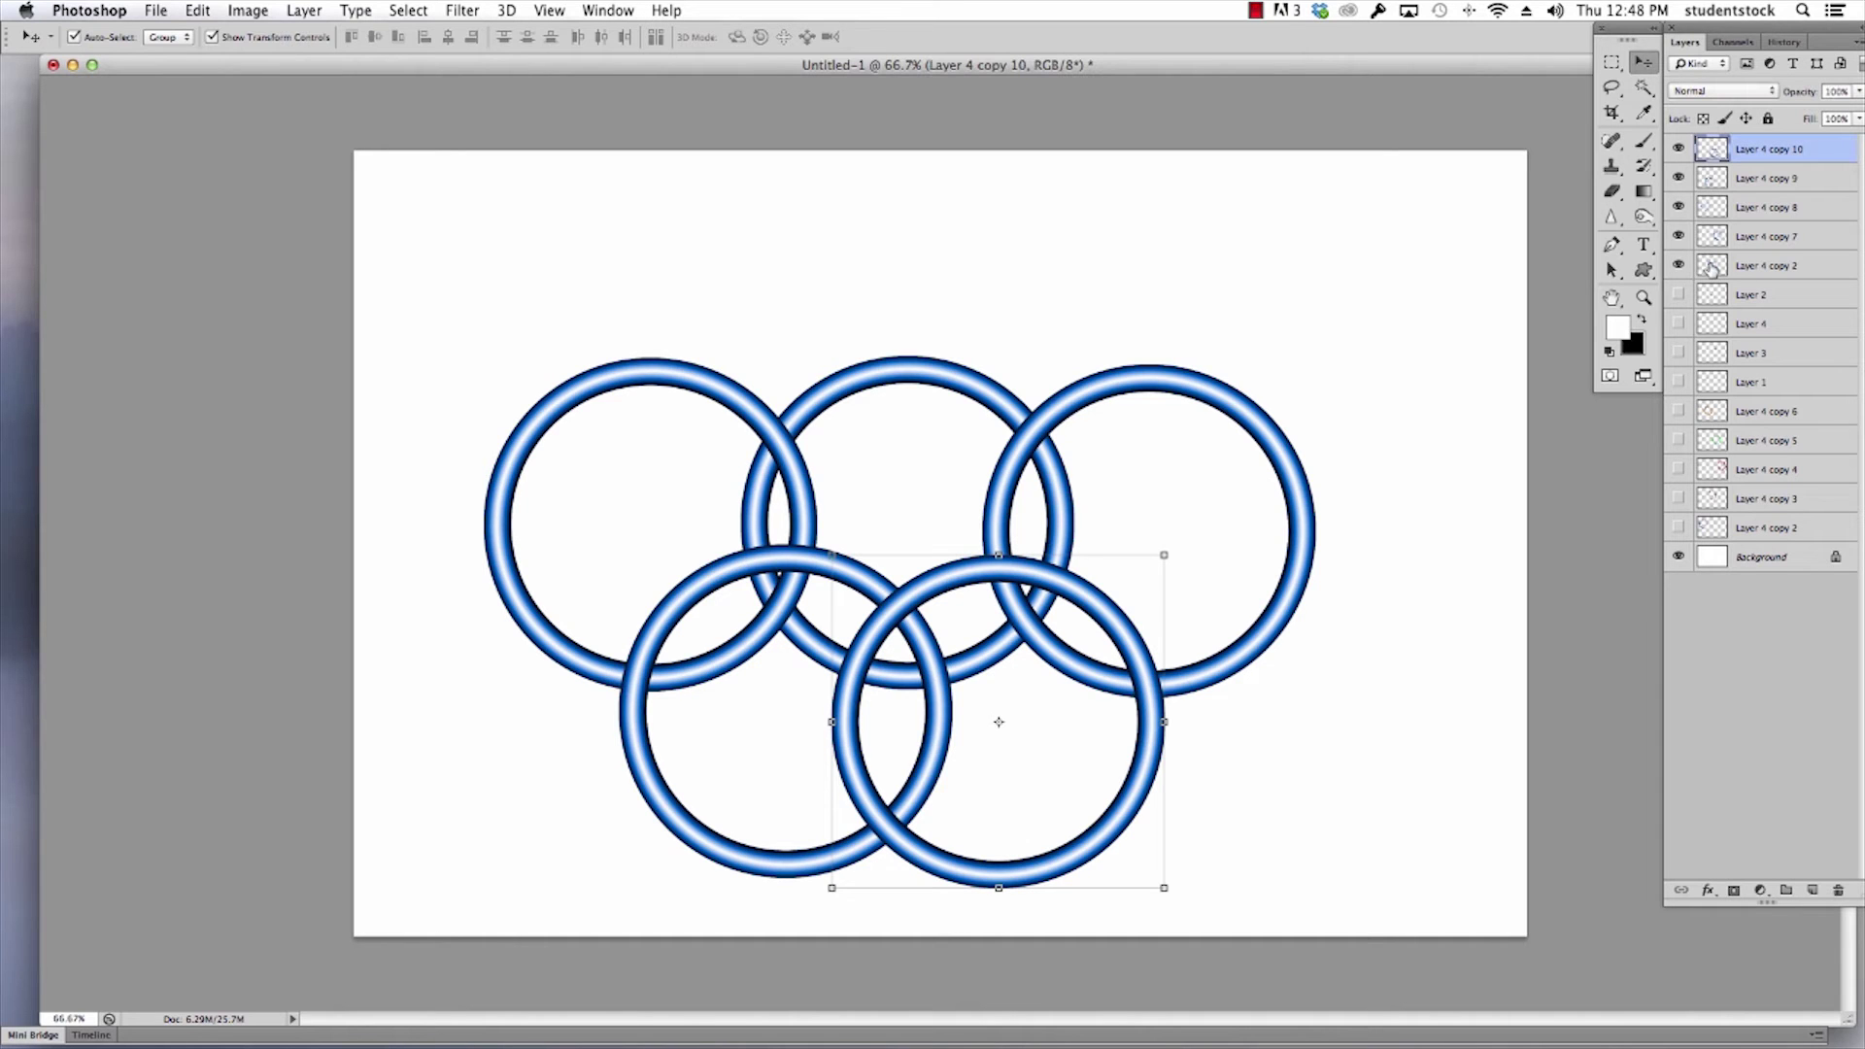
{"action": "left_click", "coordinate": [1716, 178], "text": "shift"}
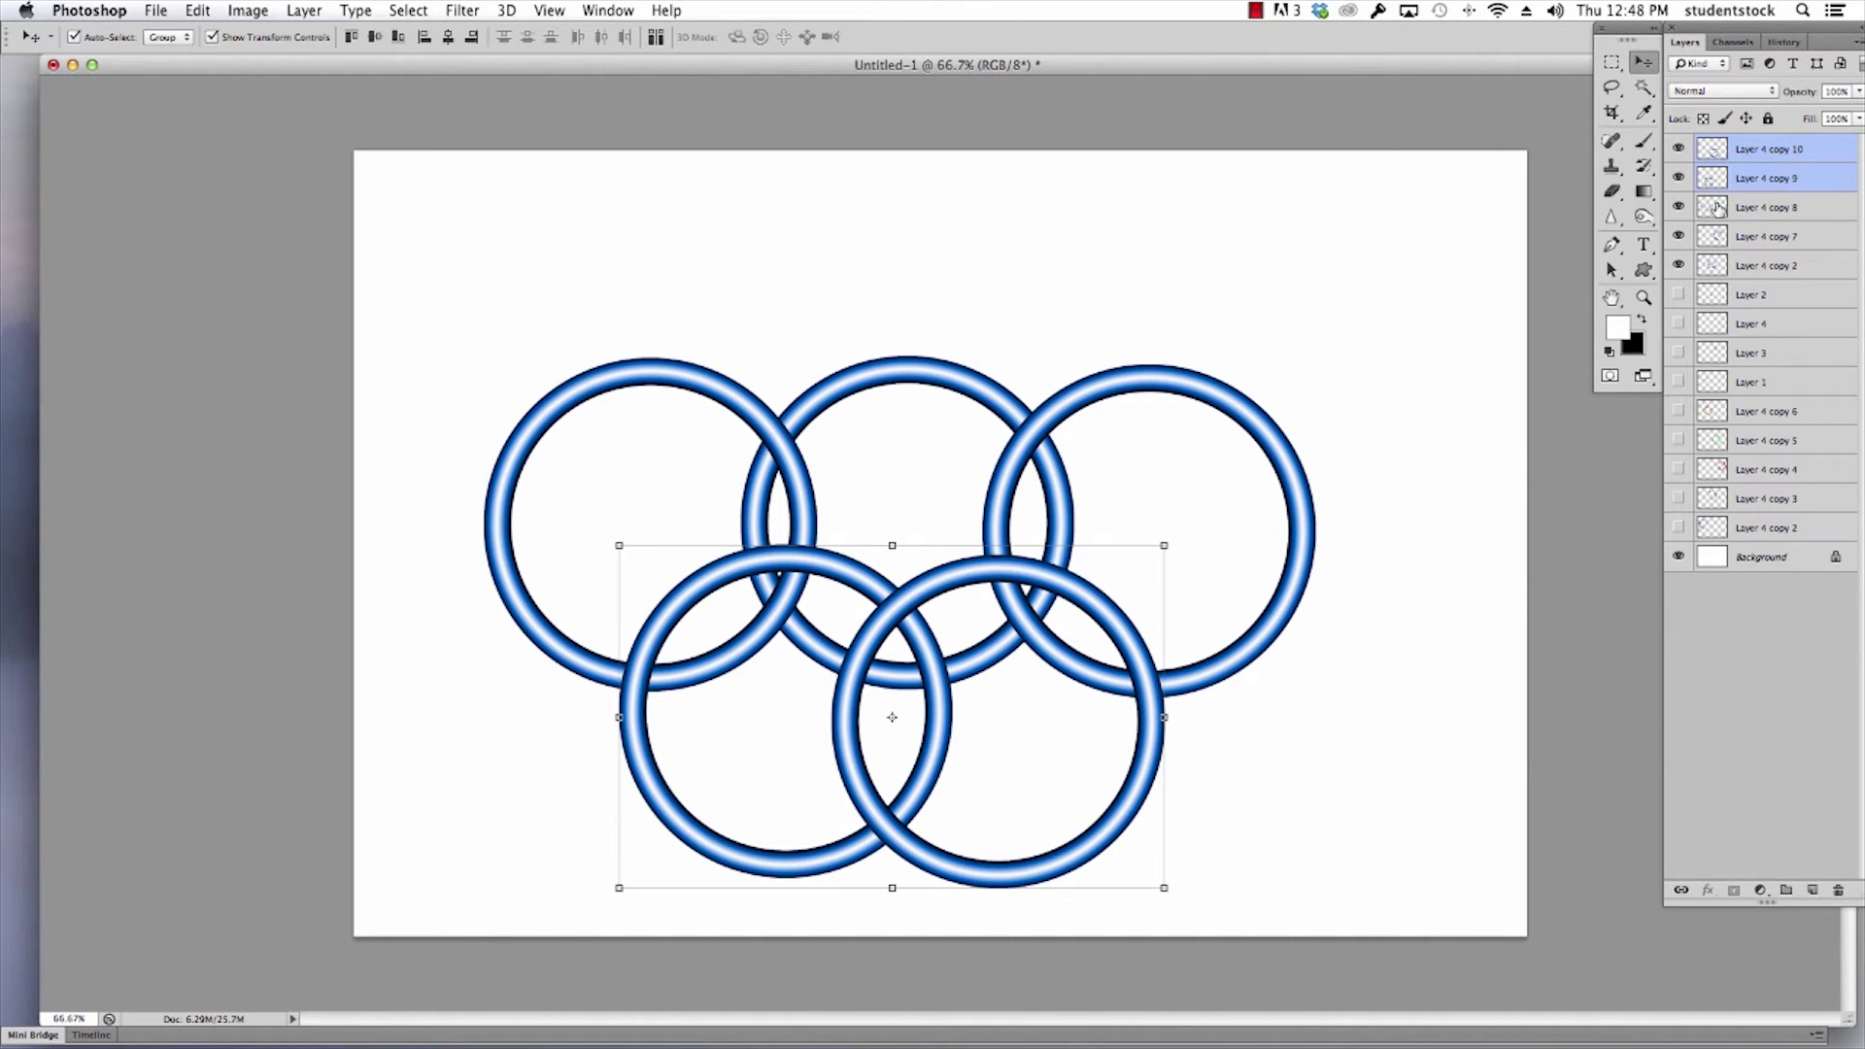
{"action": "left_click", "coordinate": [1717, 206], "text": "shift"}
{"action": "left_click", "coordinate": [1718, 237], "text": "shift"}
{"action": "left_click", "coordinate": [1716, 267], "text": "shift"}
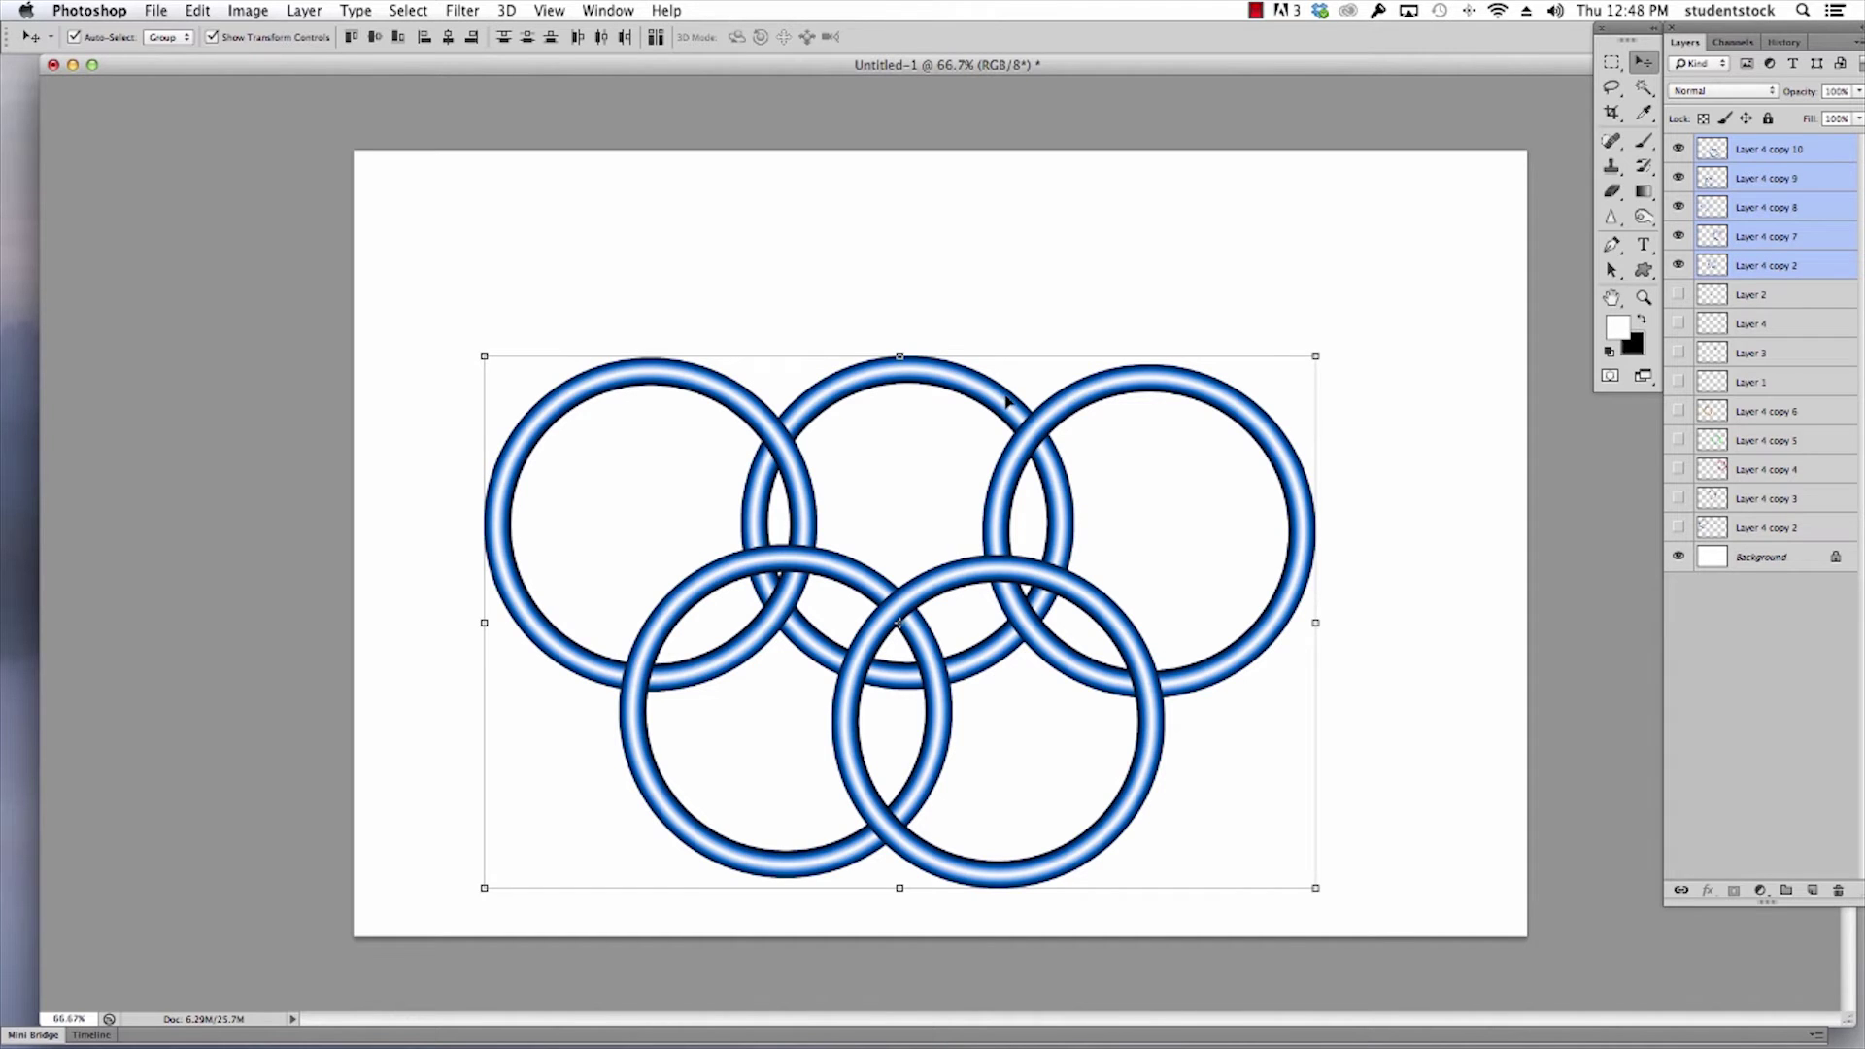
Move the five rings up together, then select the top-middle ring's layer
{"action": "left_click_drag", "start_coordinate": [1007, 400], "coordinate": [1034, 303]}
{"action": "left_click", "coordinate": [1386, 325]}
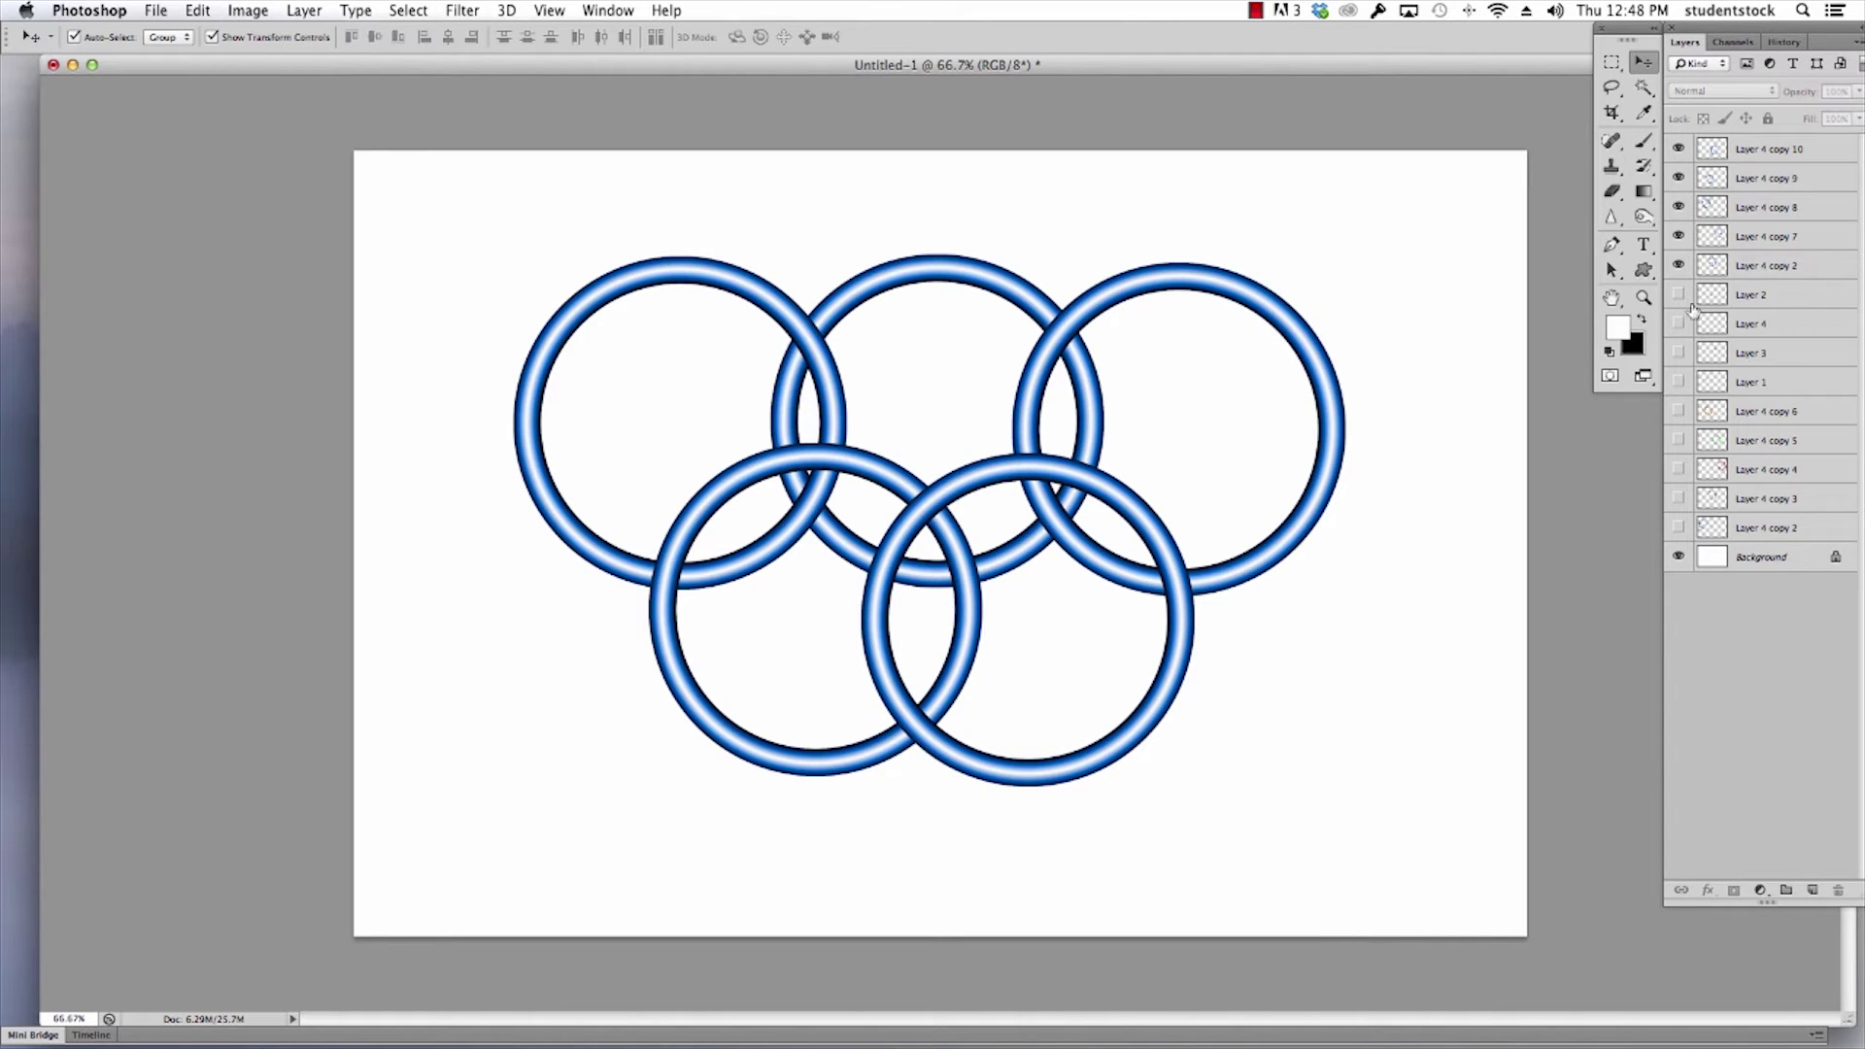
{"action": "left_click", "coordinate": [798, 319]}
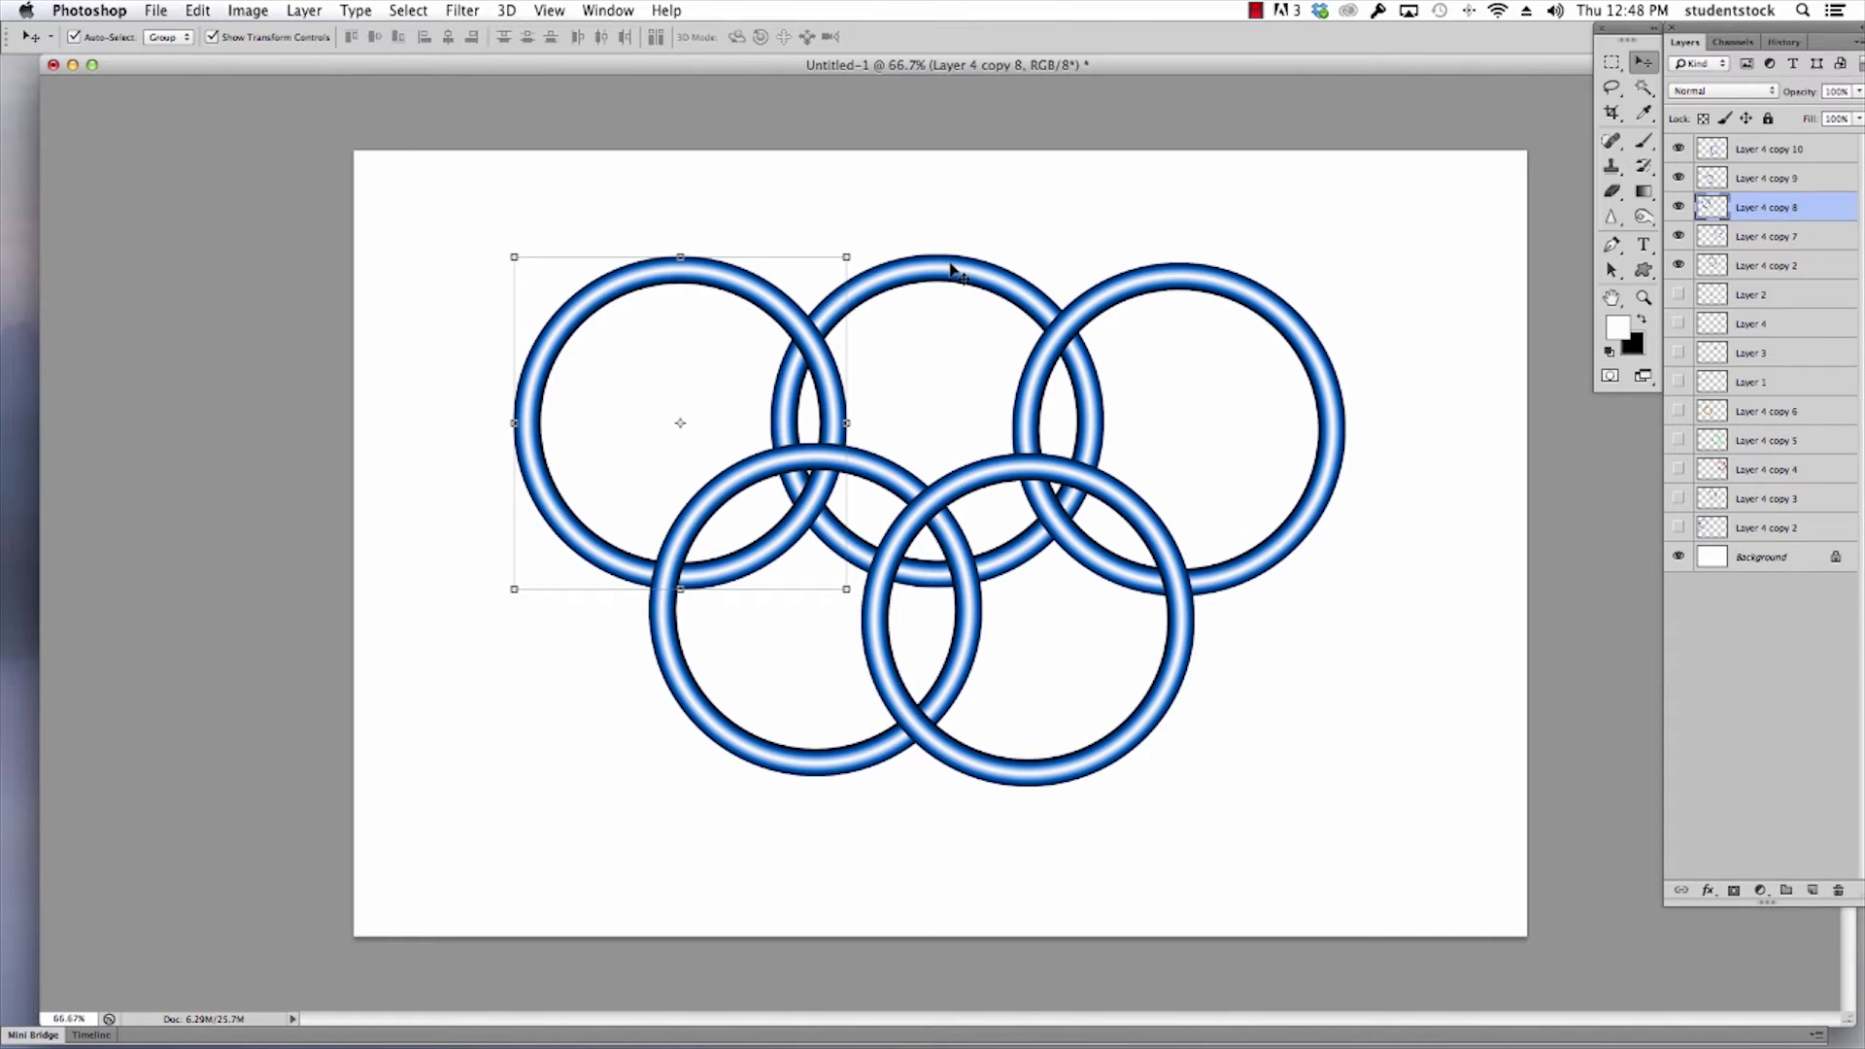
{"action": "left_click", "coordinate": [952, 272]}
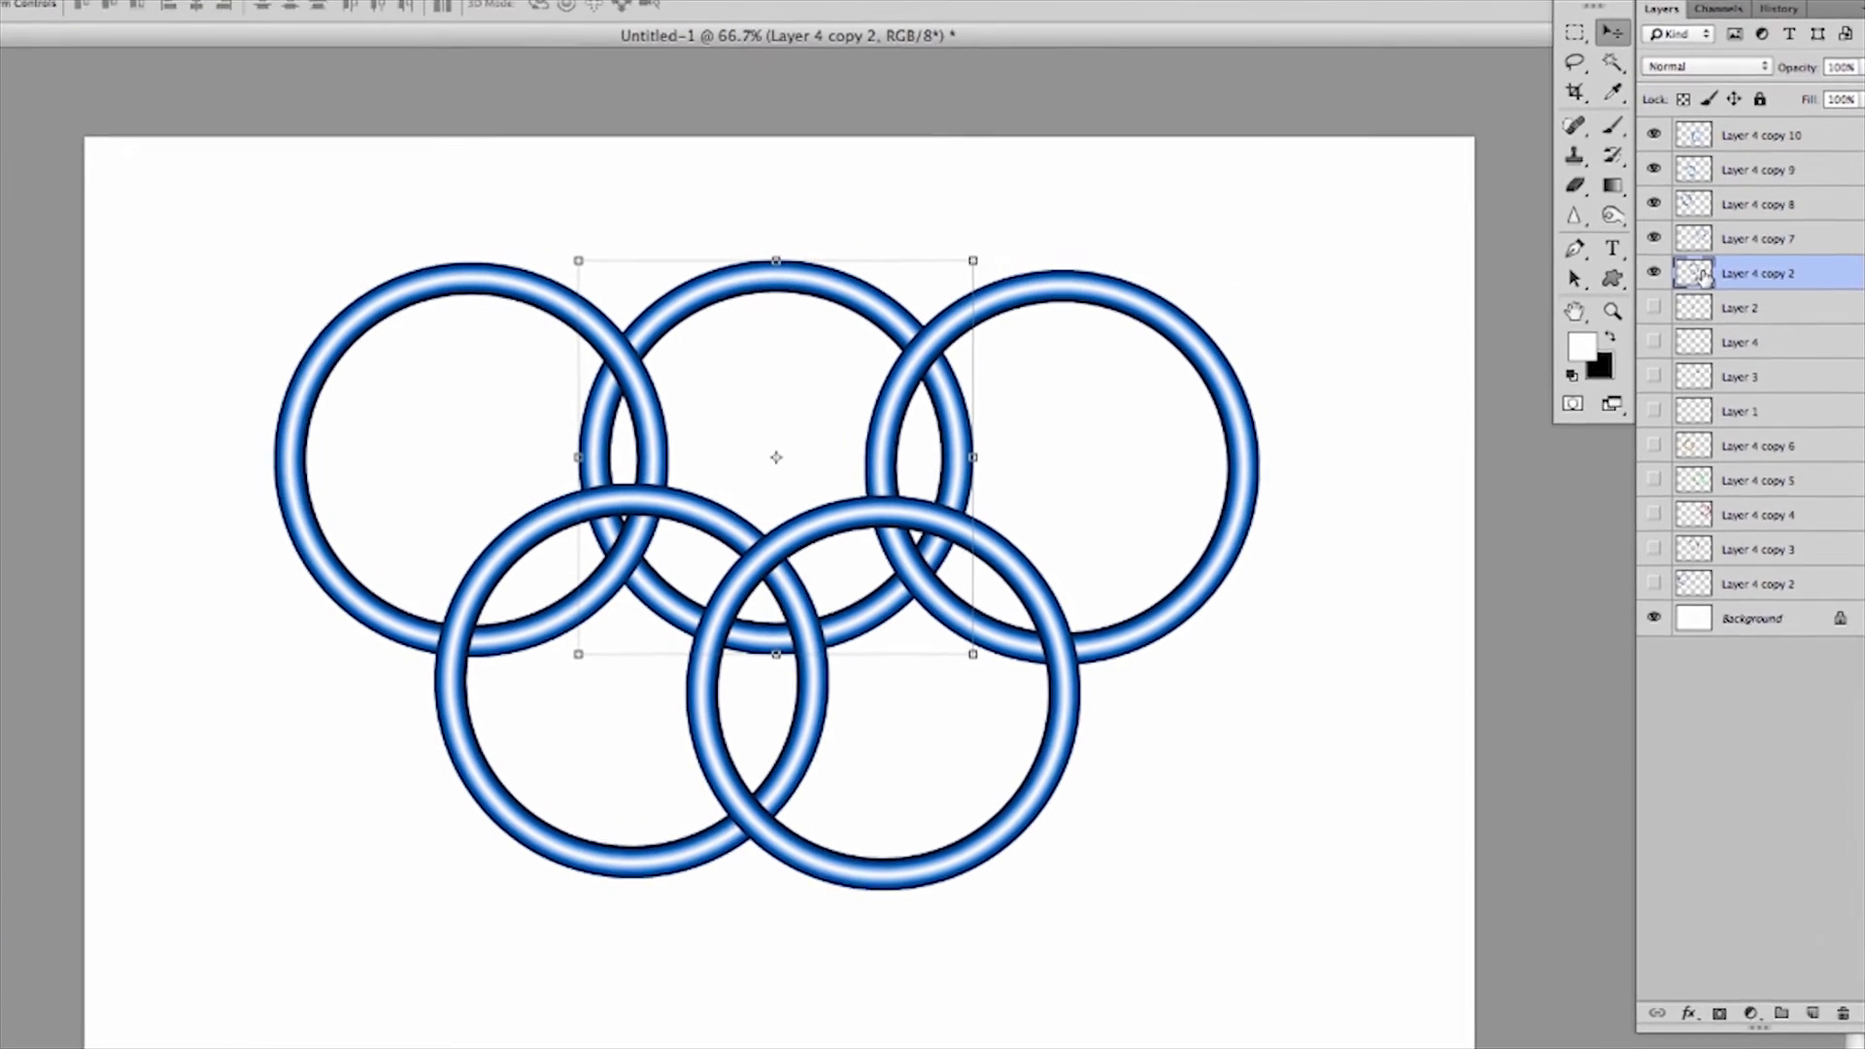
Shift the top-middle ring's hue to orange with Hue/Saturation
{"action": "key", "text": "ctrl+u"}
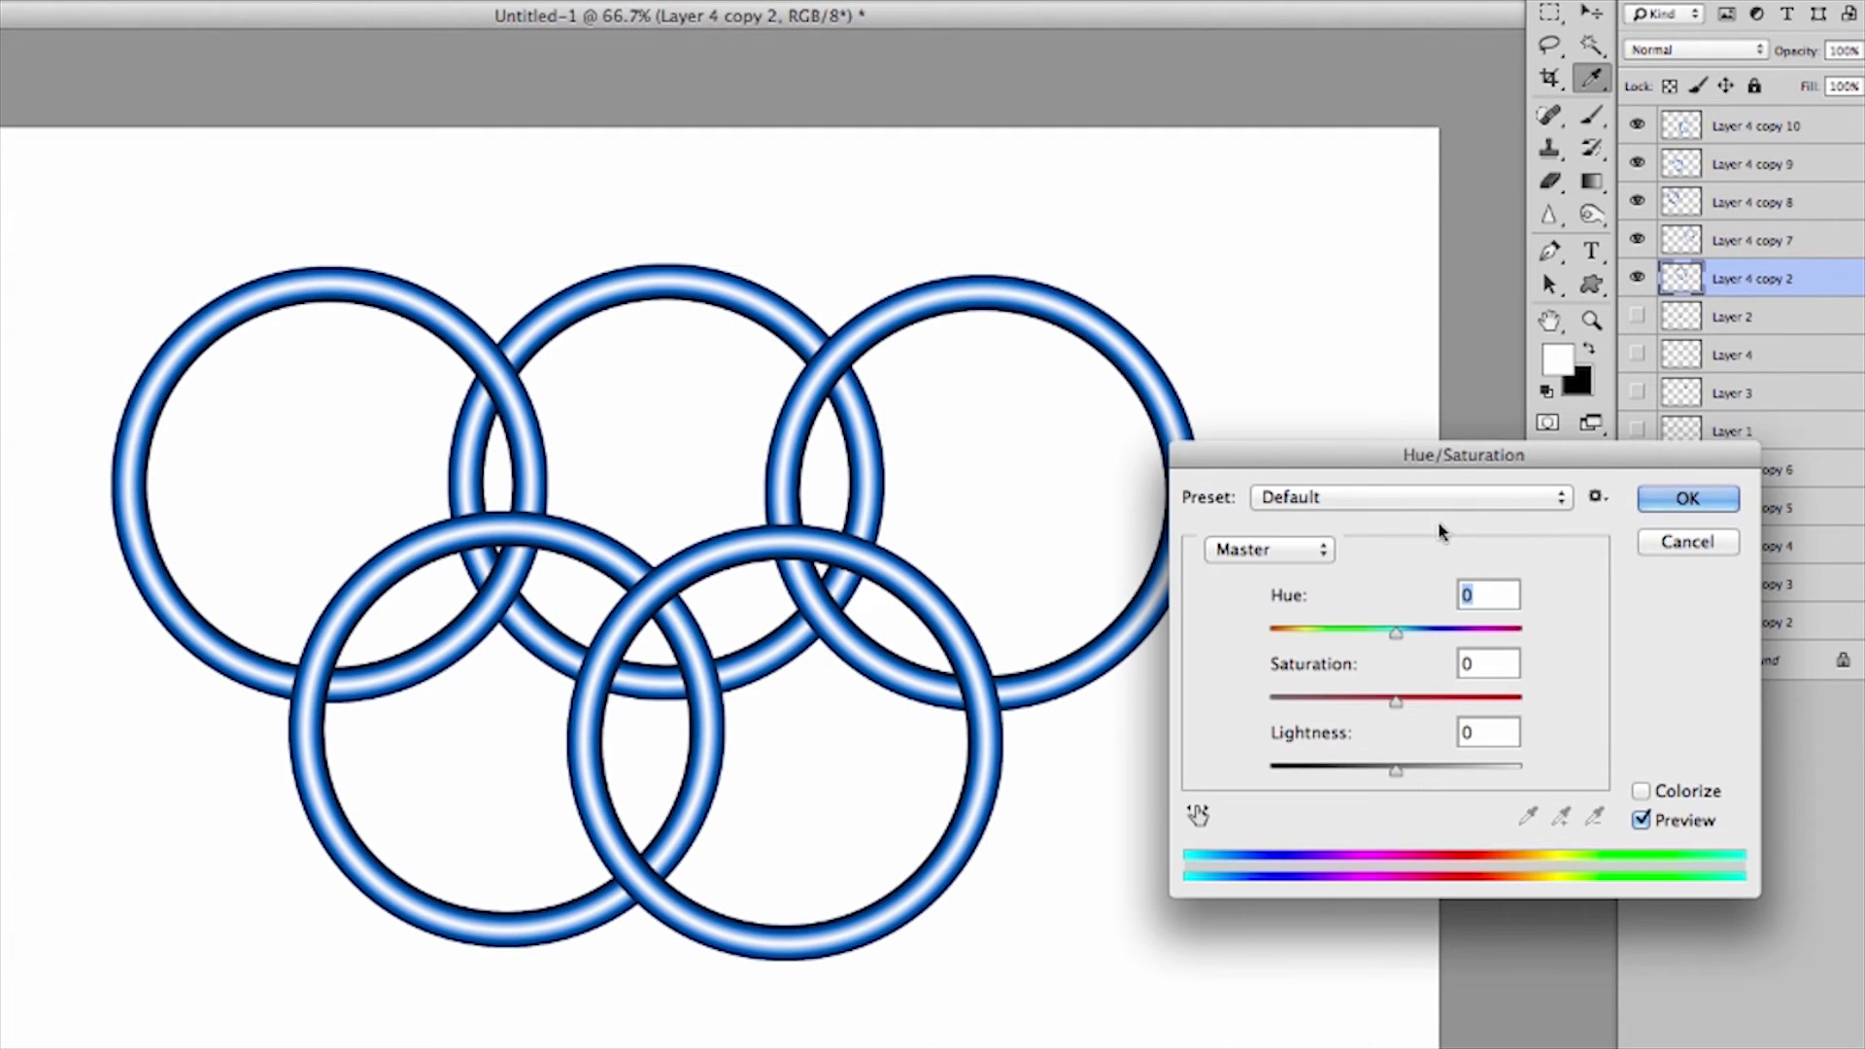
{"action": "left_click_drag", "start_coordinate": [1396, 632], "coordinate": [1522, 633]}
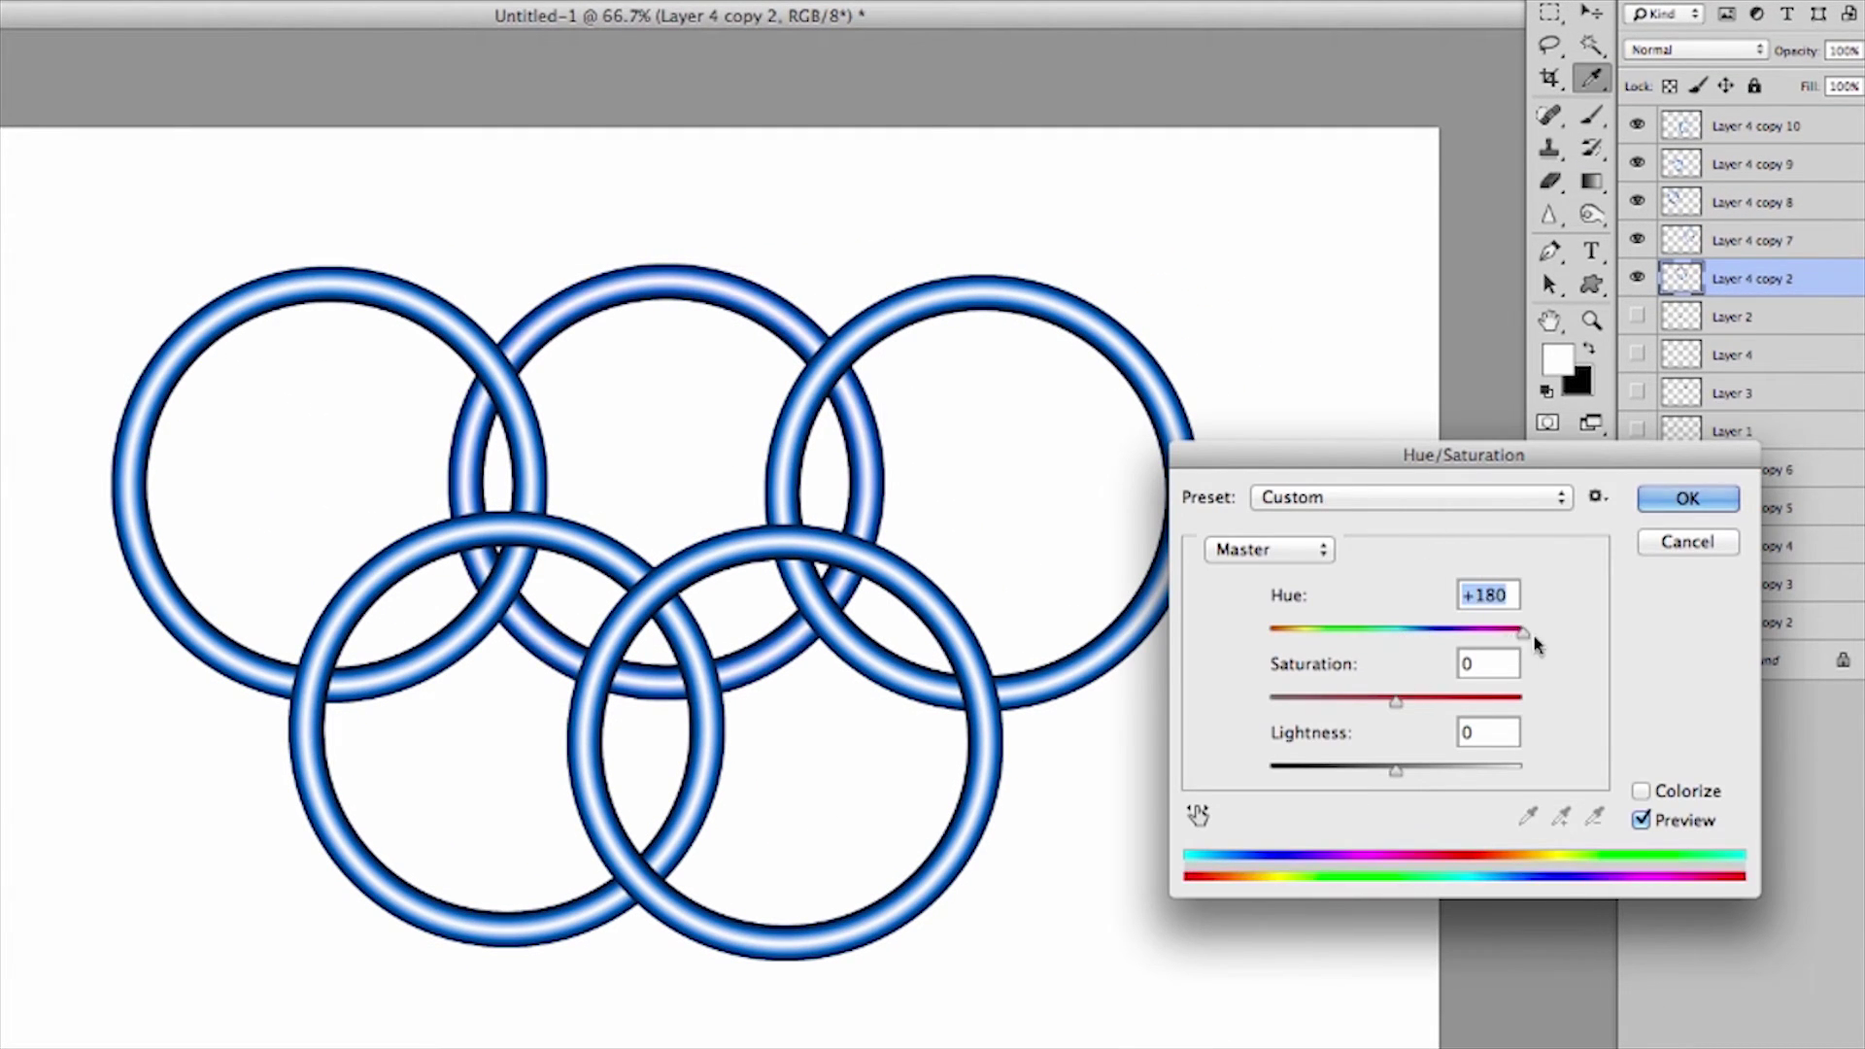
{"action": "left_click", "coordinate": [1691, 499]}
Recolour the top-right ring green with Hue/Saturation
{"action": "left_click", "coordinate": [1132, 367]}
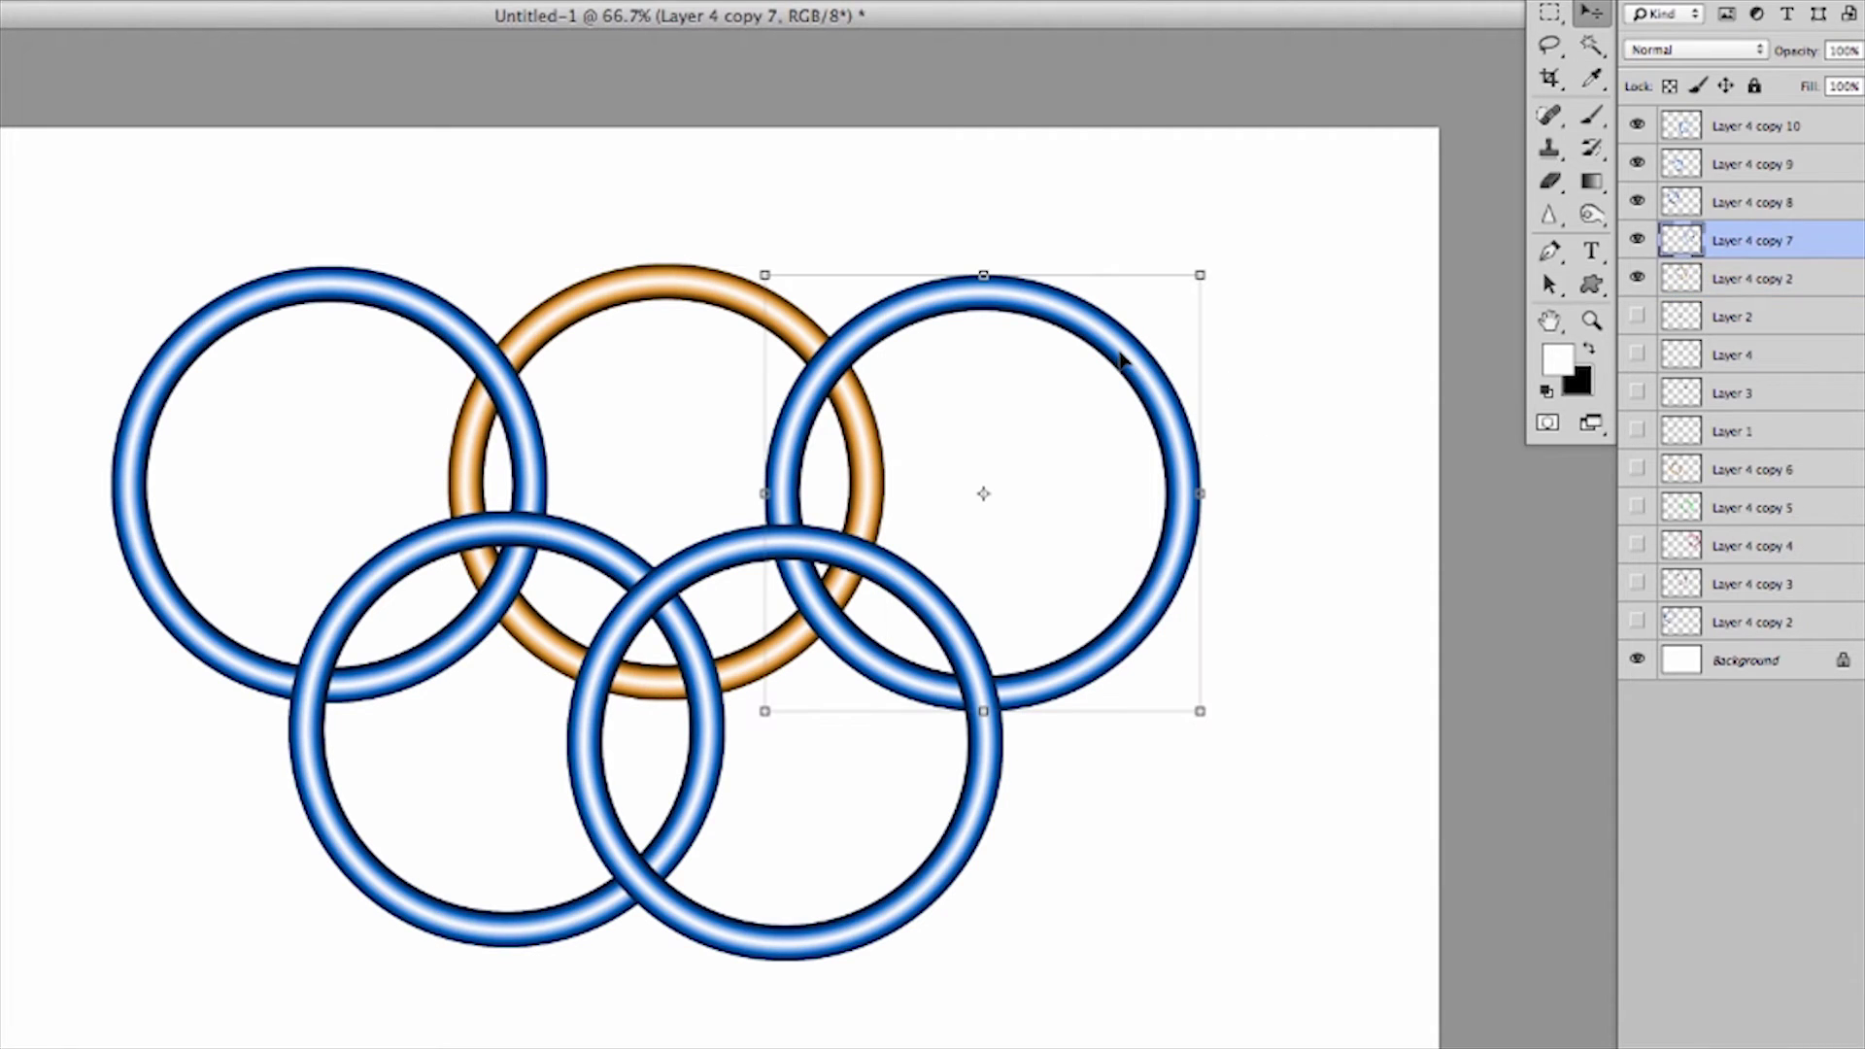
{"action": "key", "text": "ctrl+u"}
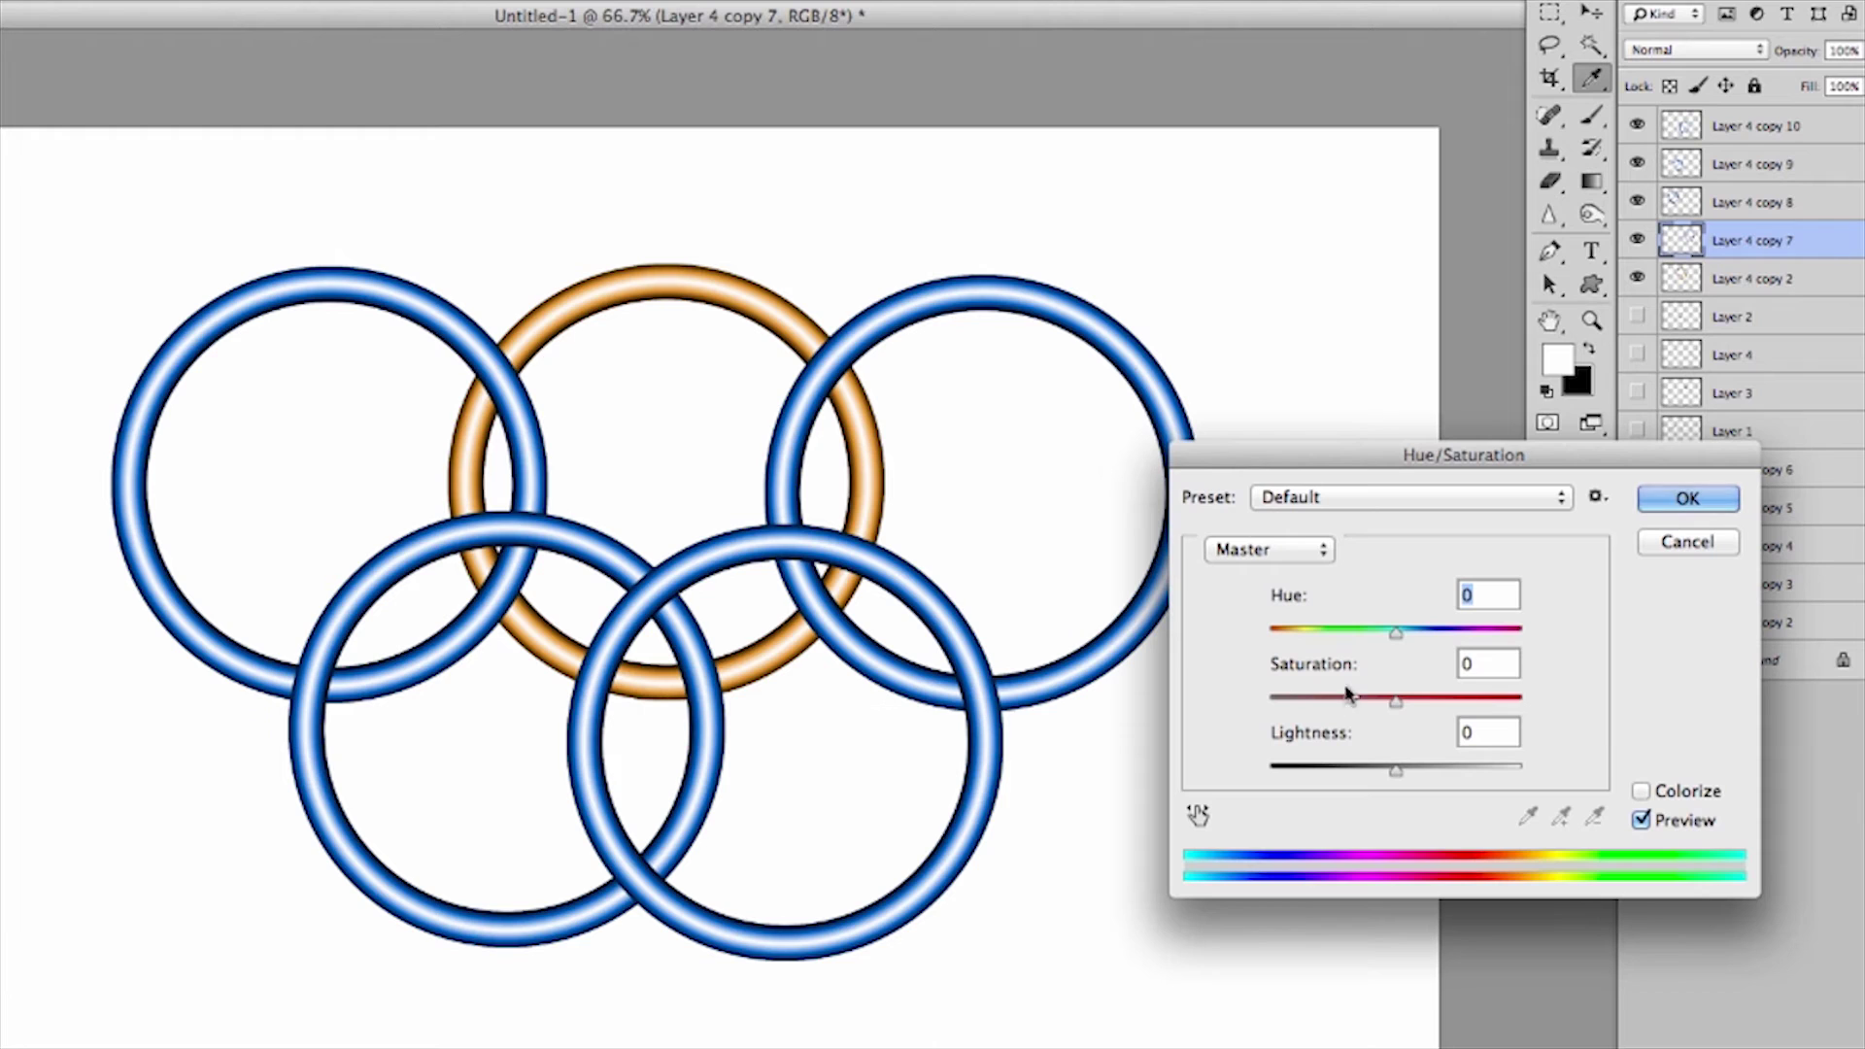
{"action": "left_click_drag", "start_coordinate": [1396, 632], "coordinate": [1298, 646]}
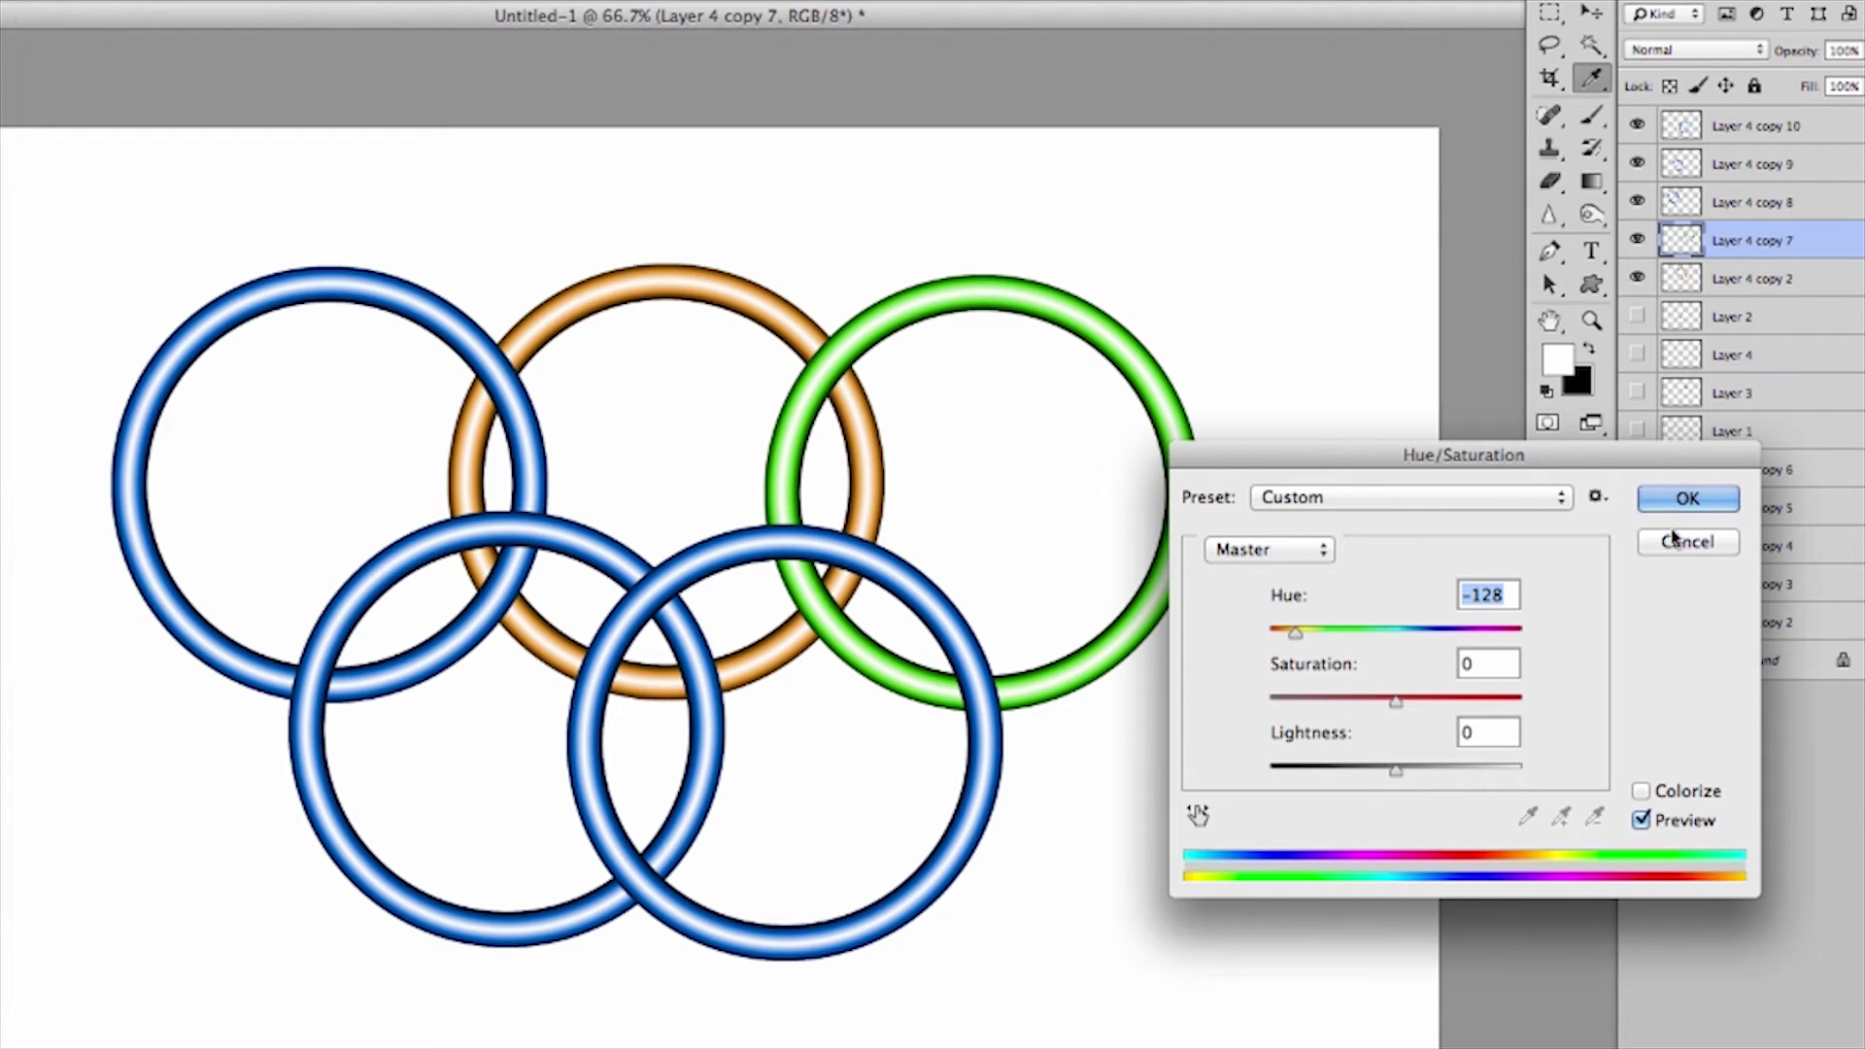
{"action": "left_click", "coordinate": [1688, 498]}
Turn the lower-left ring purple by raising saturation and shifting its hue
{"action": "left_click", "coordinate": [442, 546]}
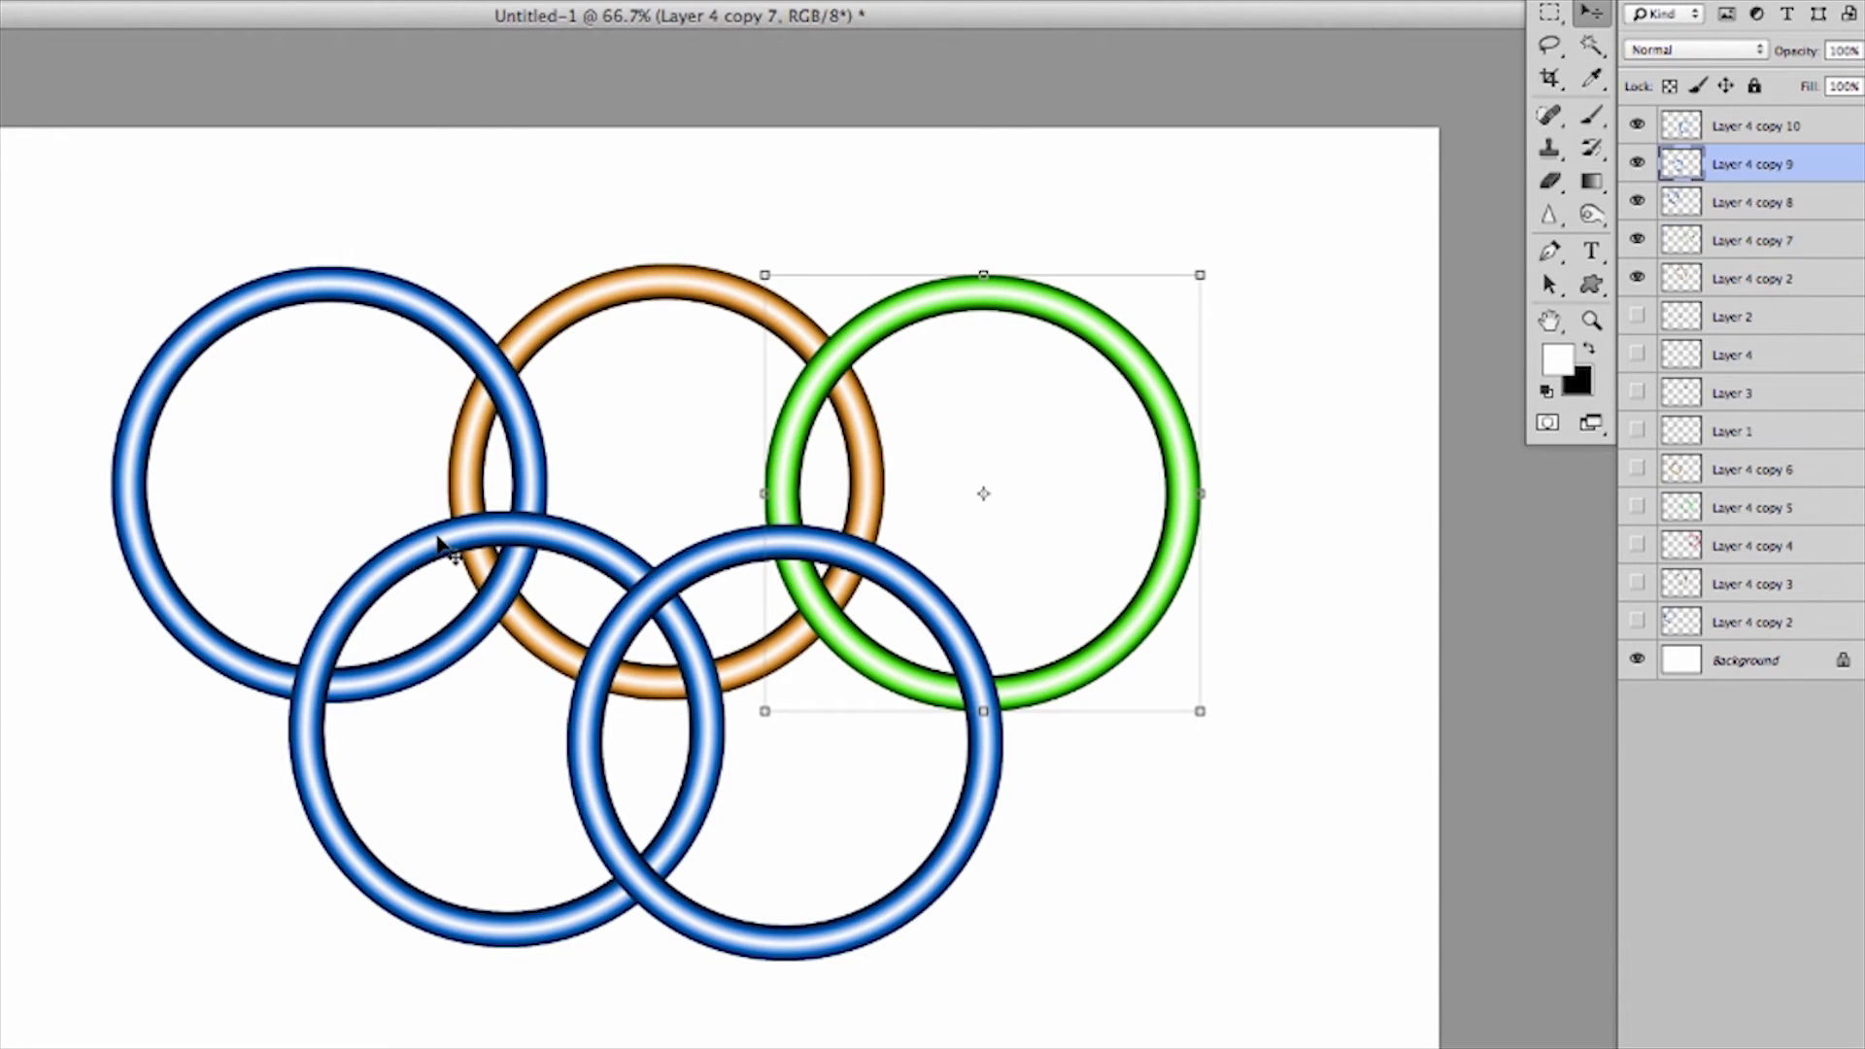
{"action": "key", "text": "ctrl+u"}
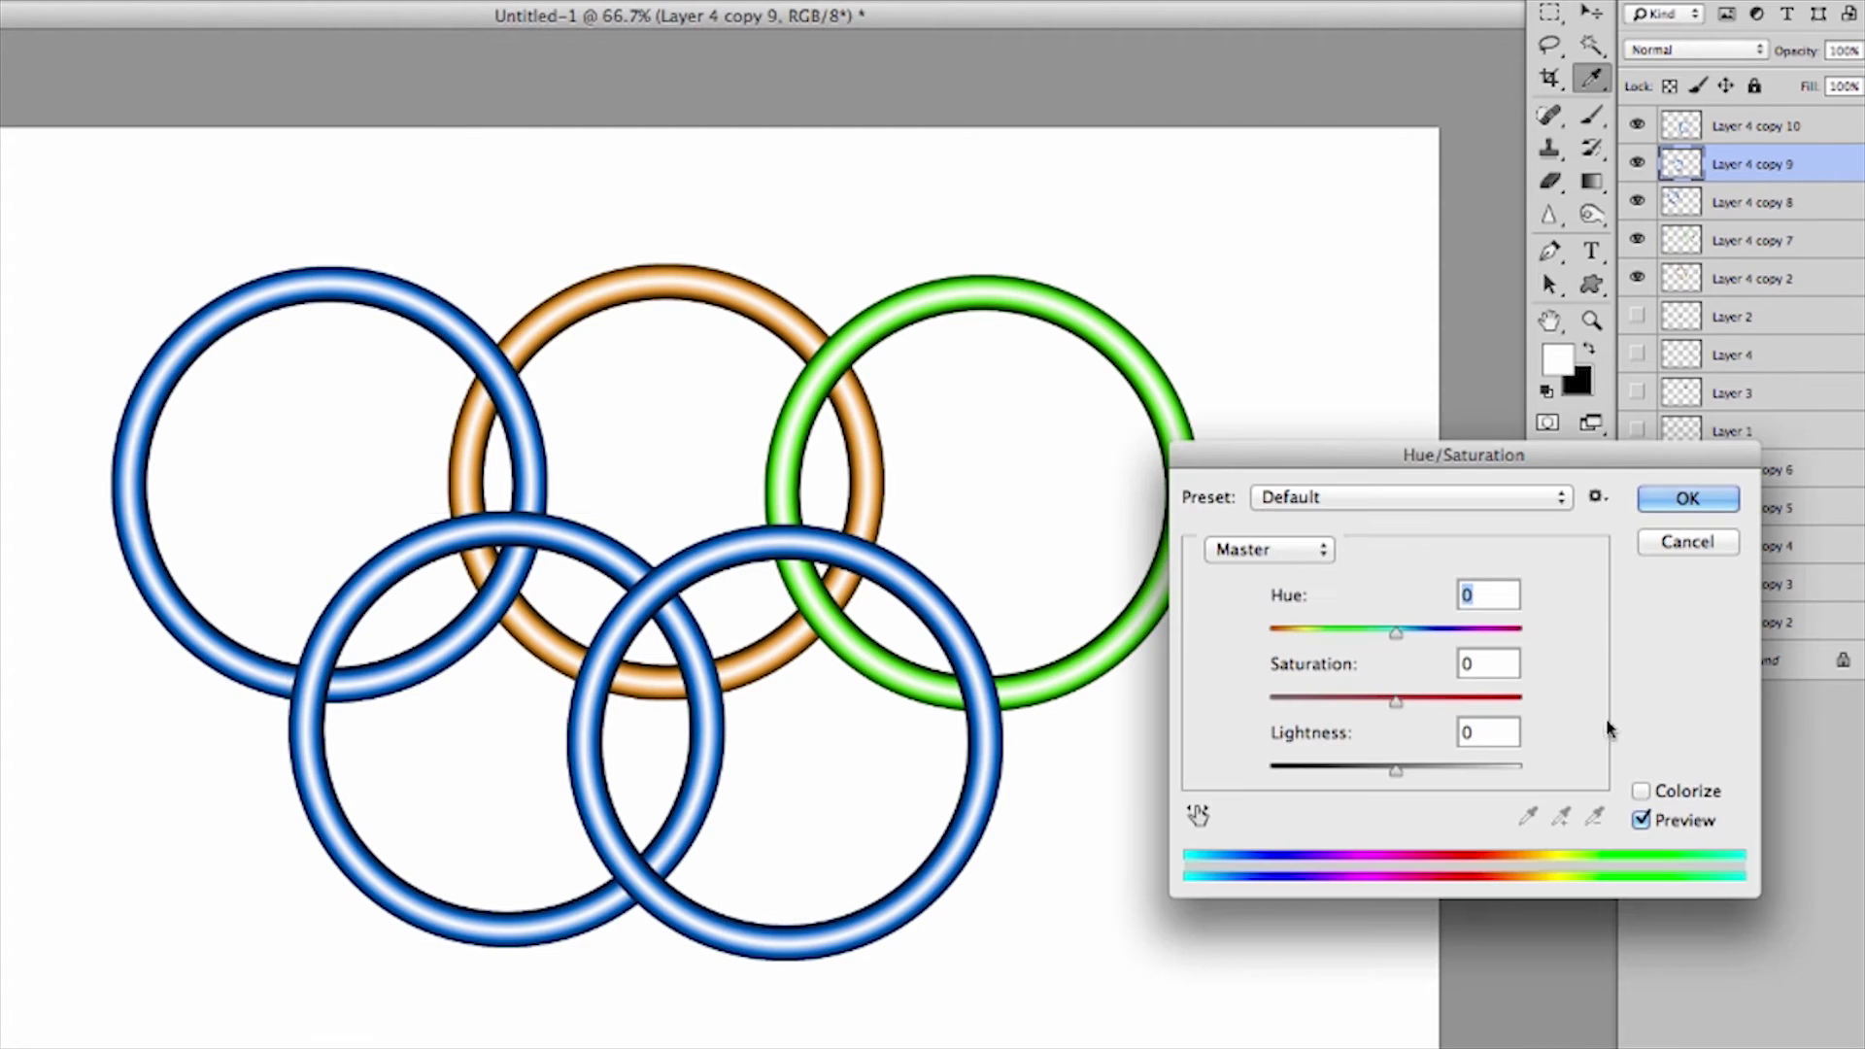
{"action": "left_click_drag", "start_coordinate": [1396, 698], "coordinate": [1439, 699]}
{"action": "left_click_drag", "start_coordinate": [1396, 633], "coordinate": [1445, 656]}
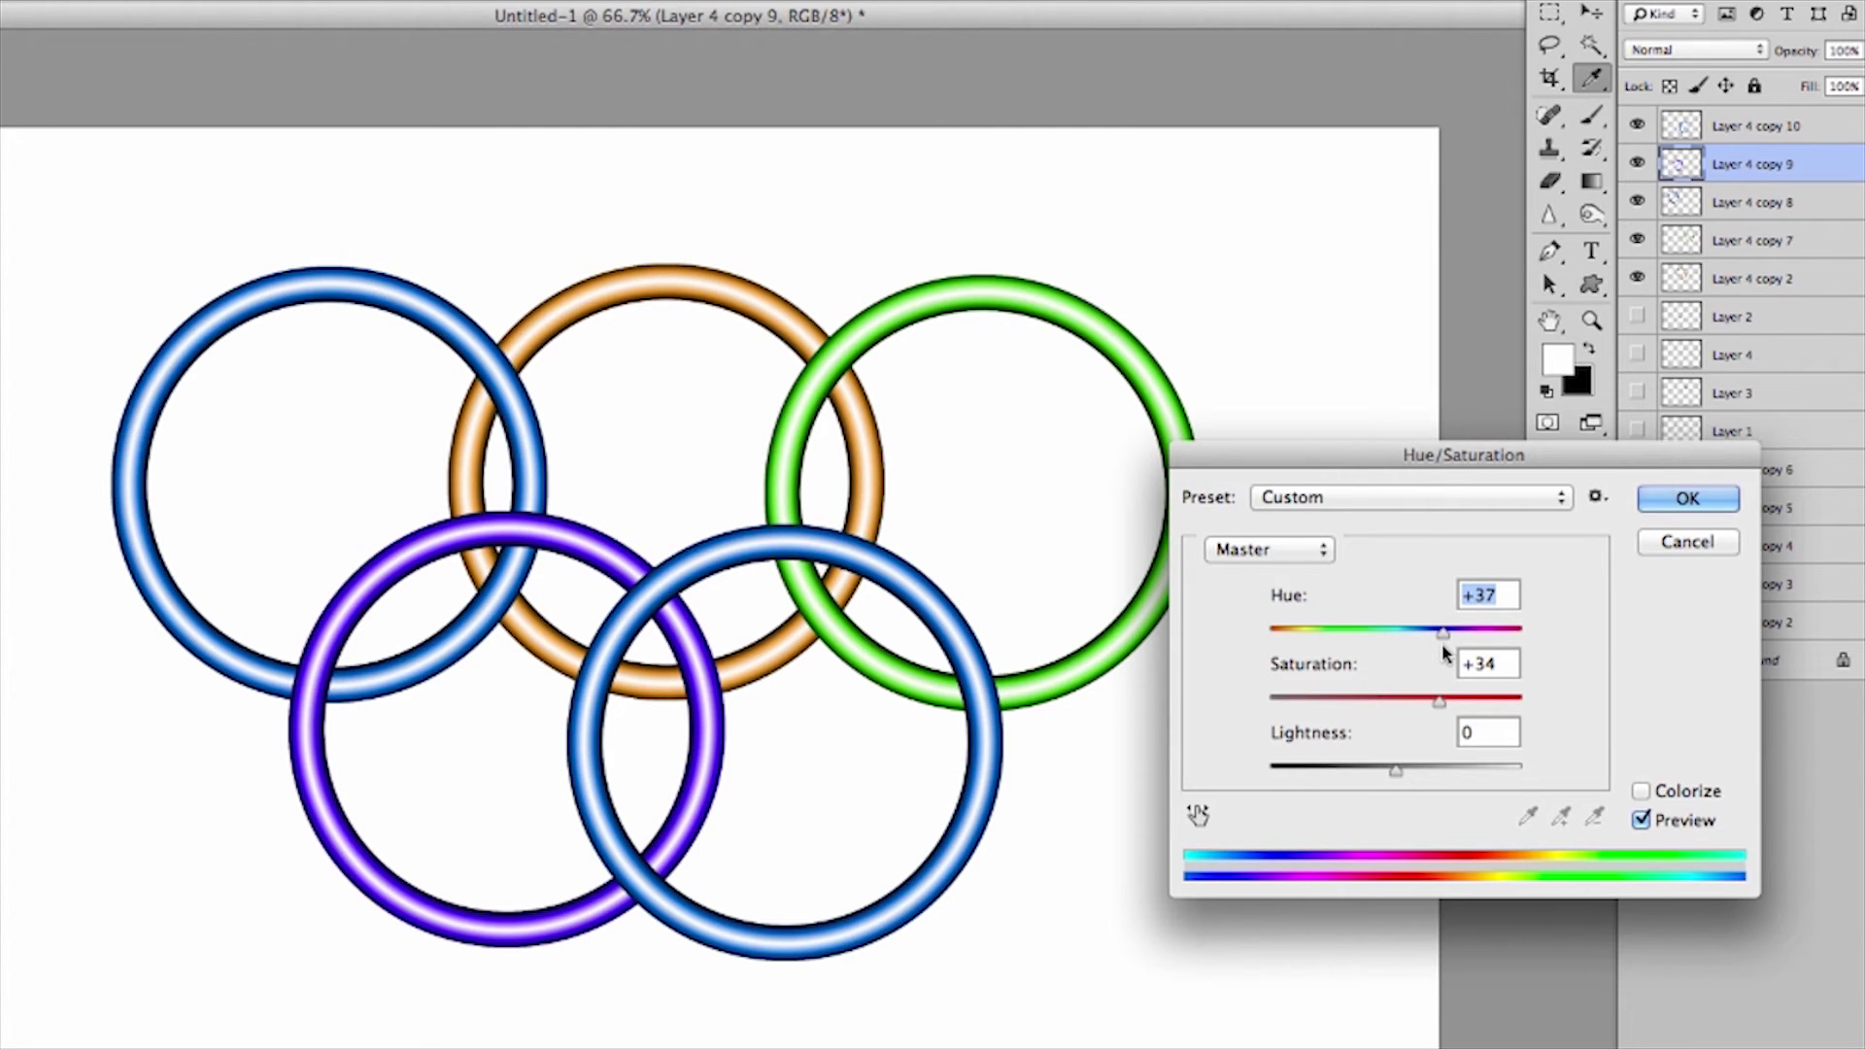
{"action": "left_click", "coordinate": [1662, 499]}
Shift the lower-right ring's hue to red, then deselect all layers
{"action": "key", "text": "v"}
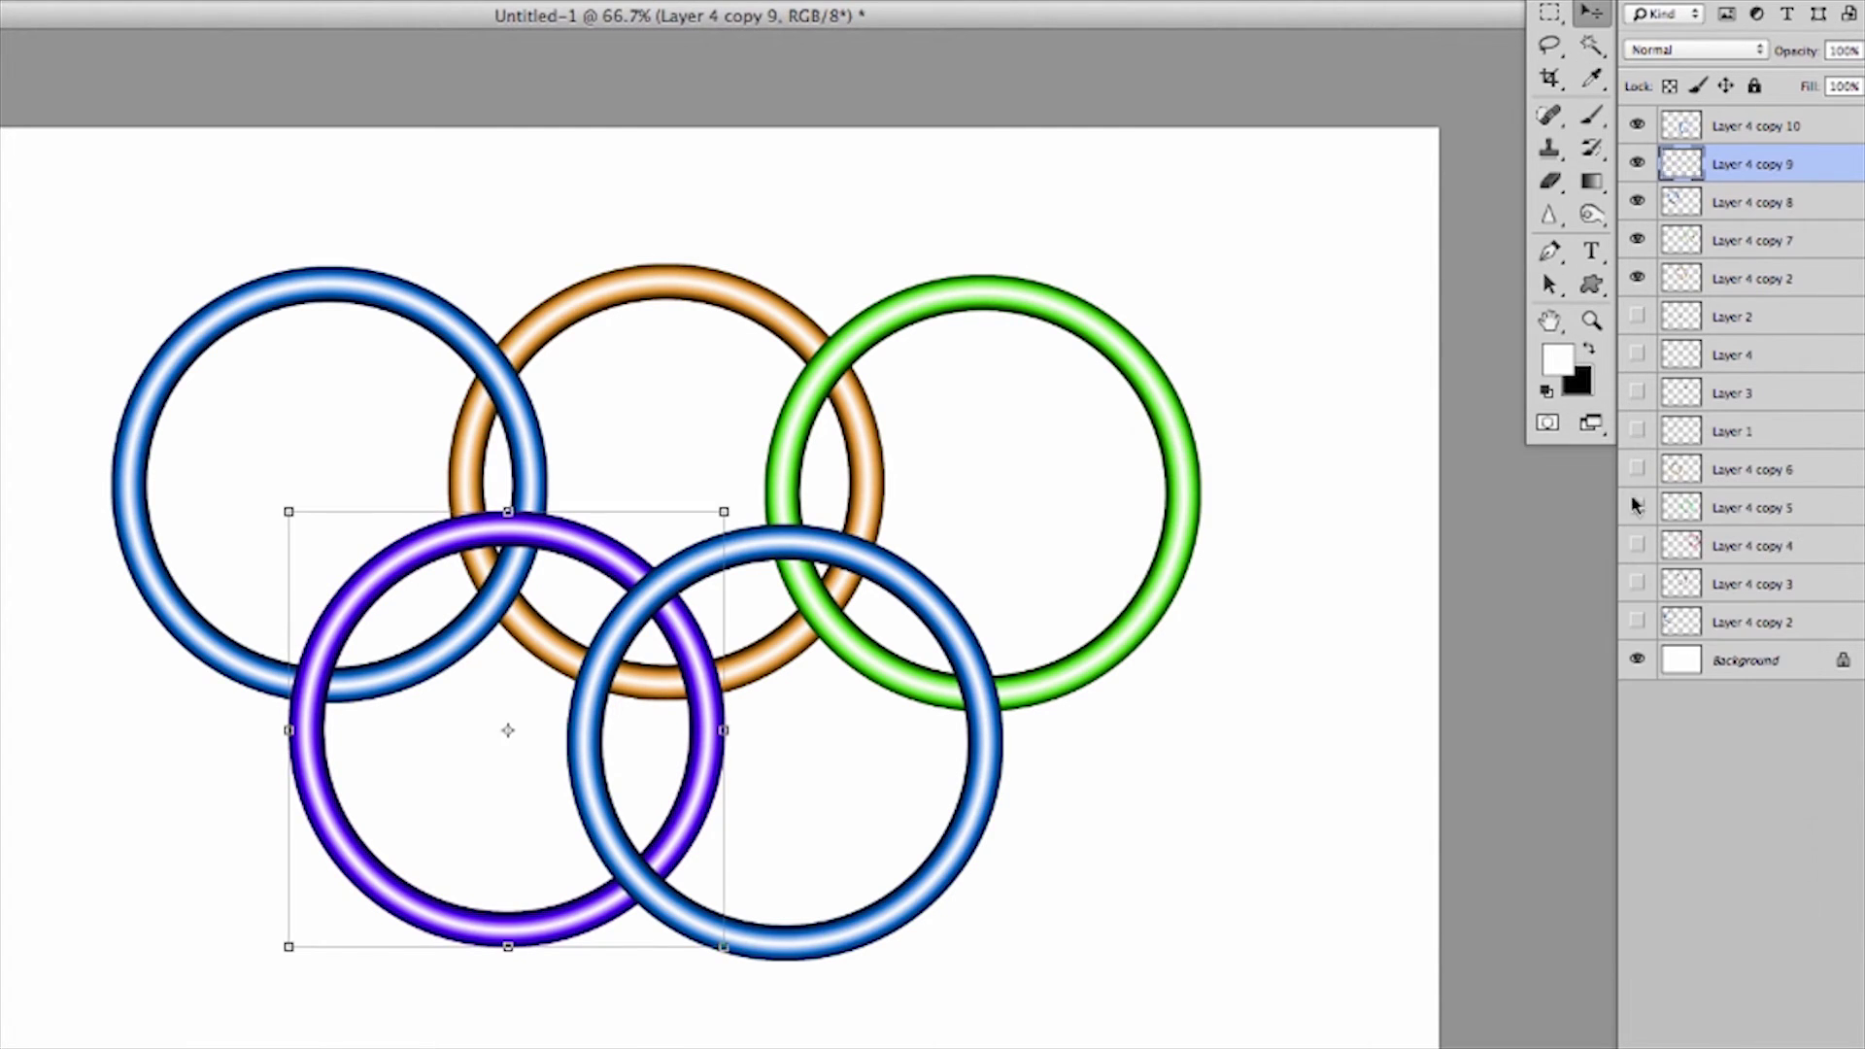
{"action": "left_click", "coordinate": [976, 623]}
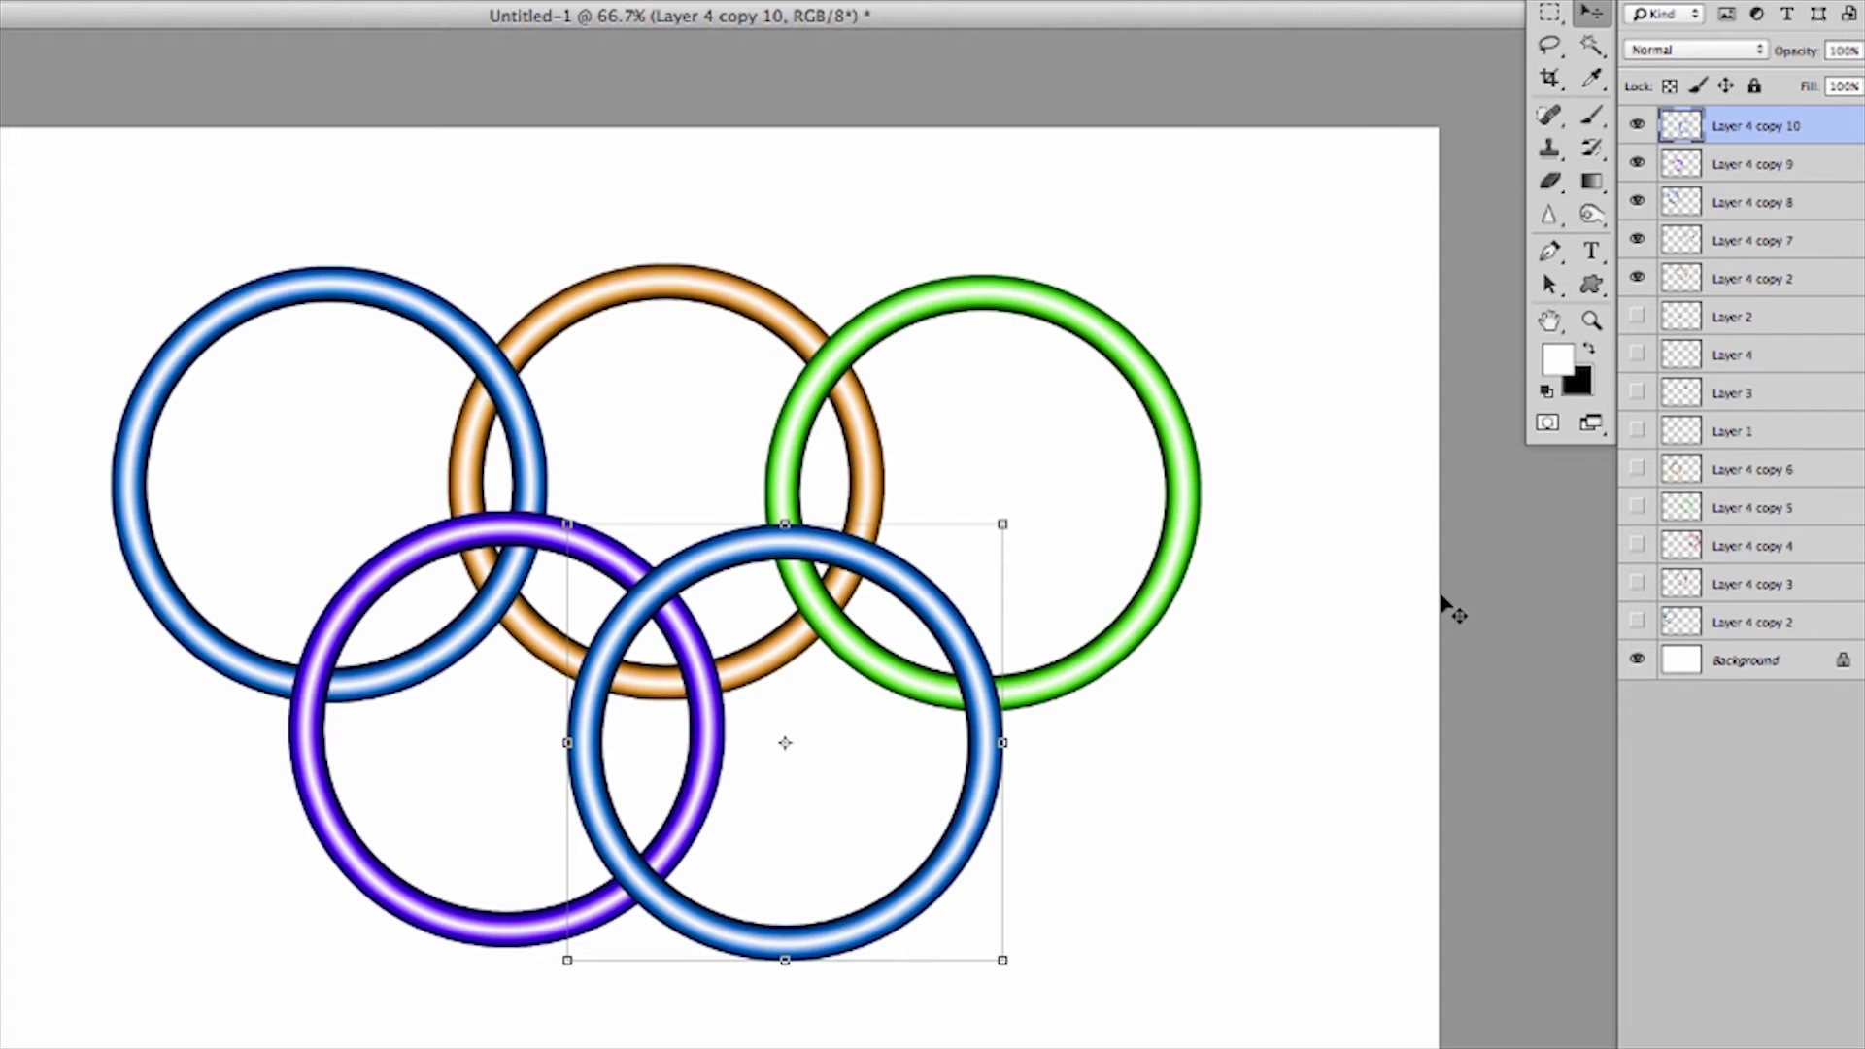
{"action": "key", "text": "ctrl+u"}
{"action": "left_click_drag", "start_coordinate": [1399, 638], "coordinate": [1504, 633]}
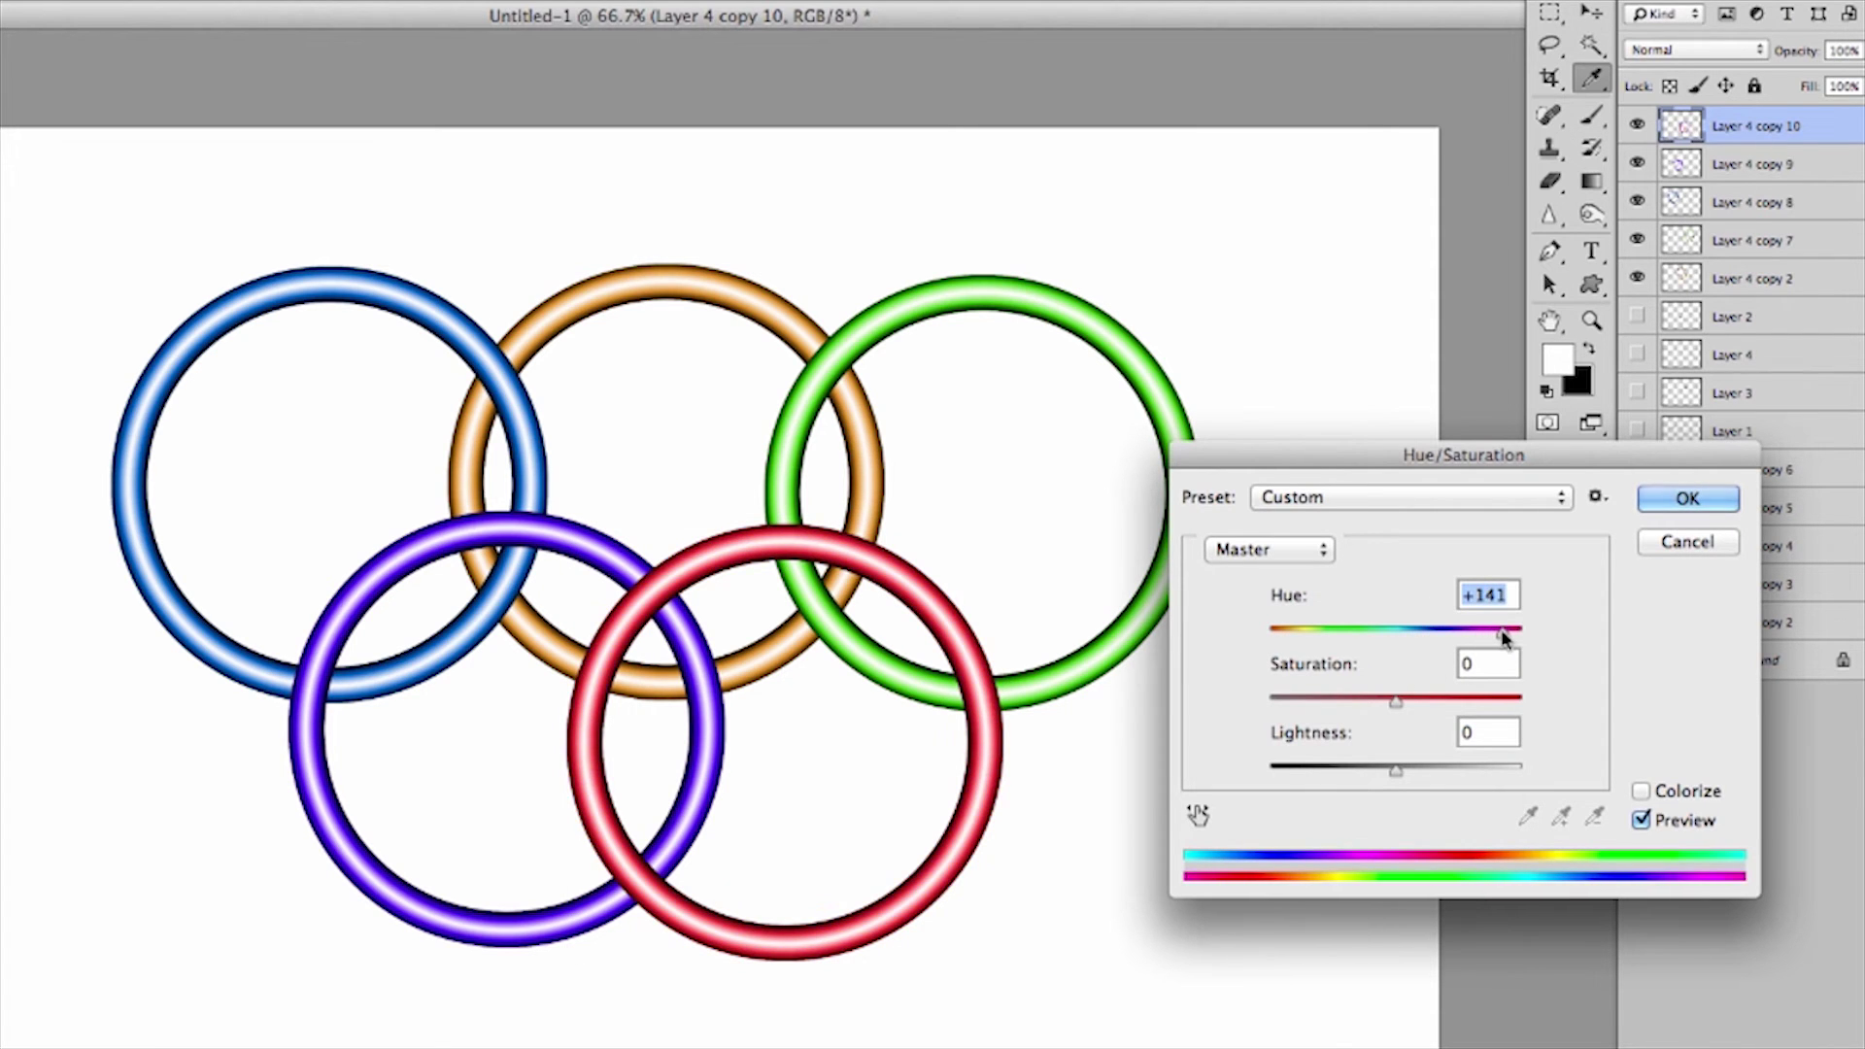
{"action": "left_click", "coordinate": [1687, 503]}
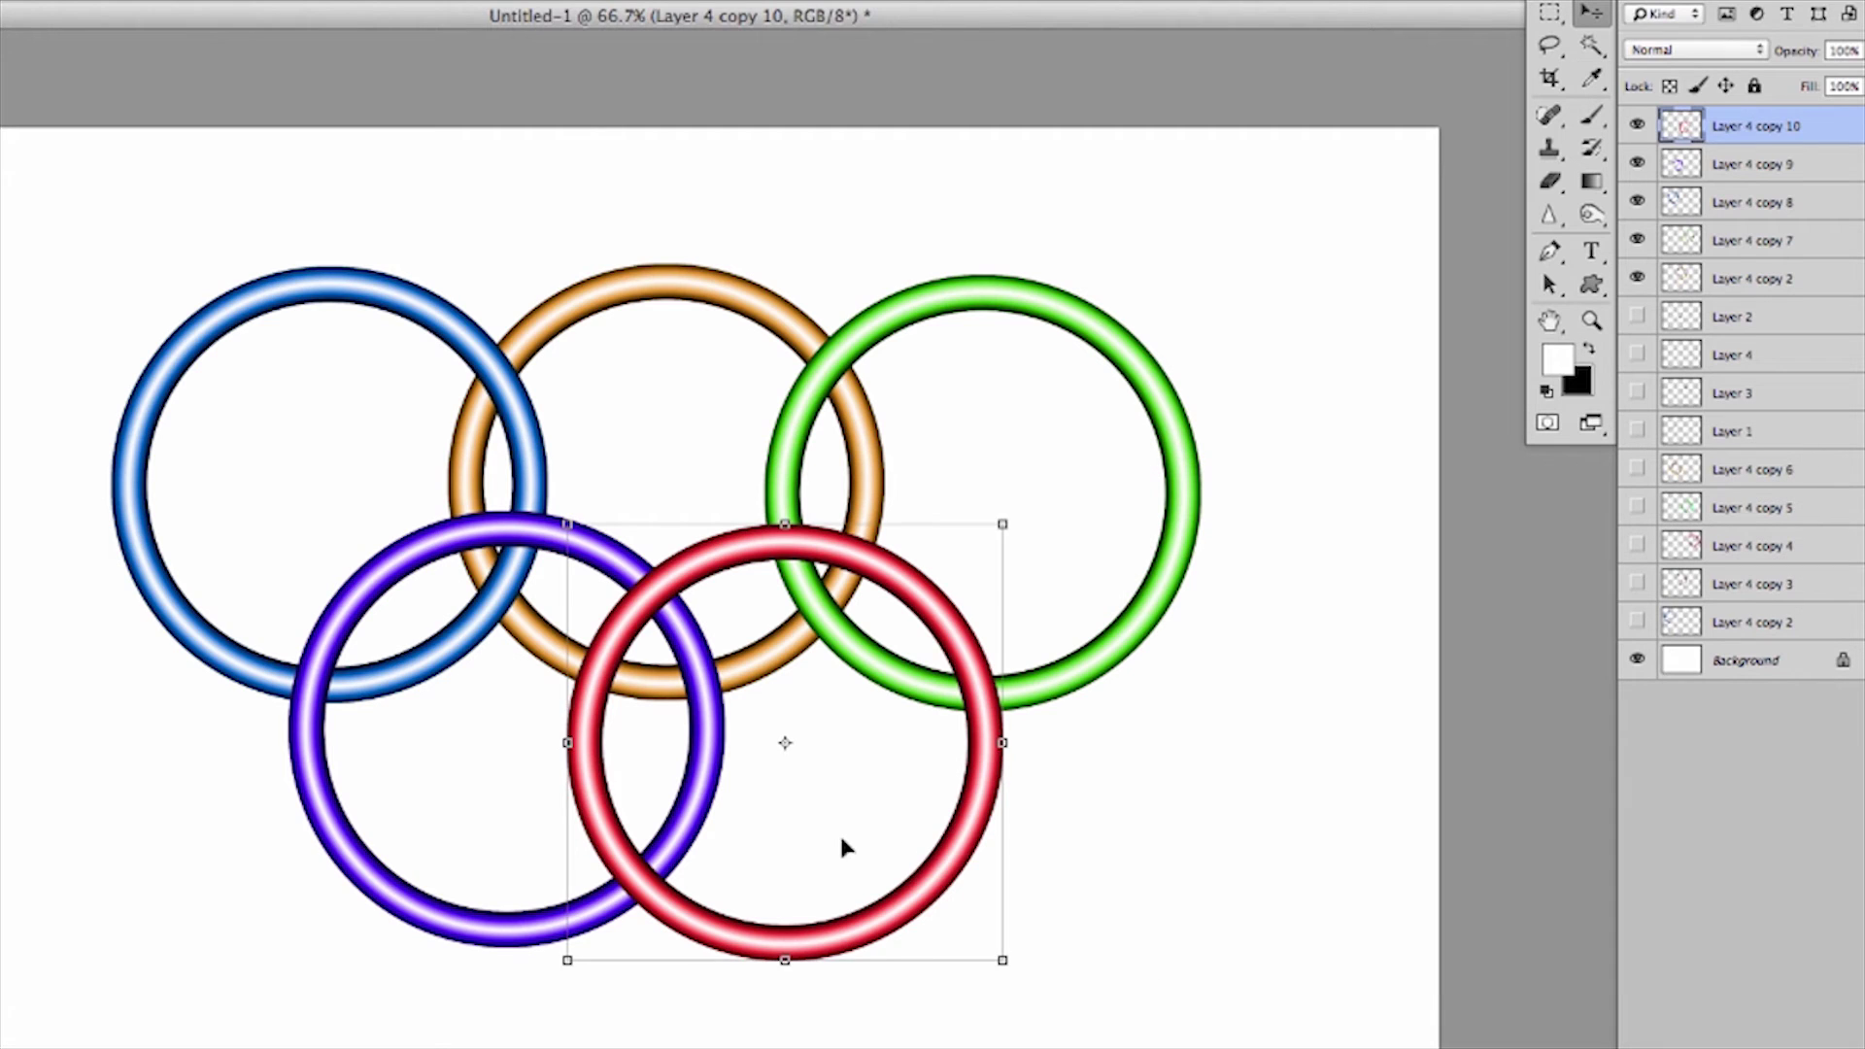
{"action": "left_click", "coordinate": [1199, 829]}
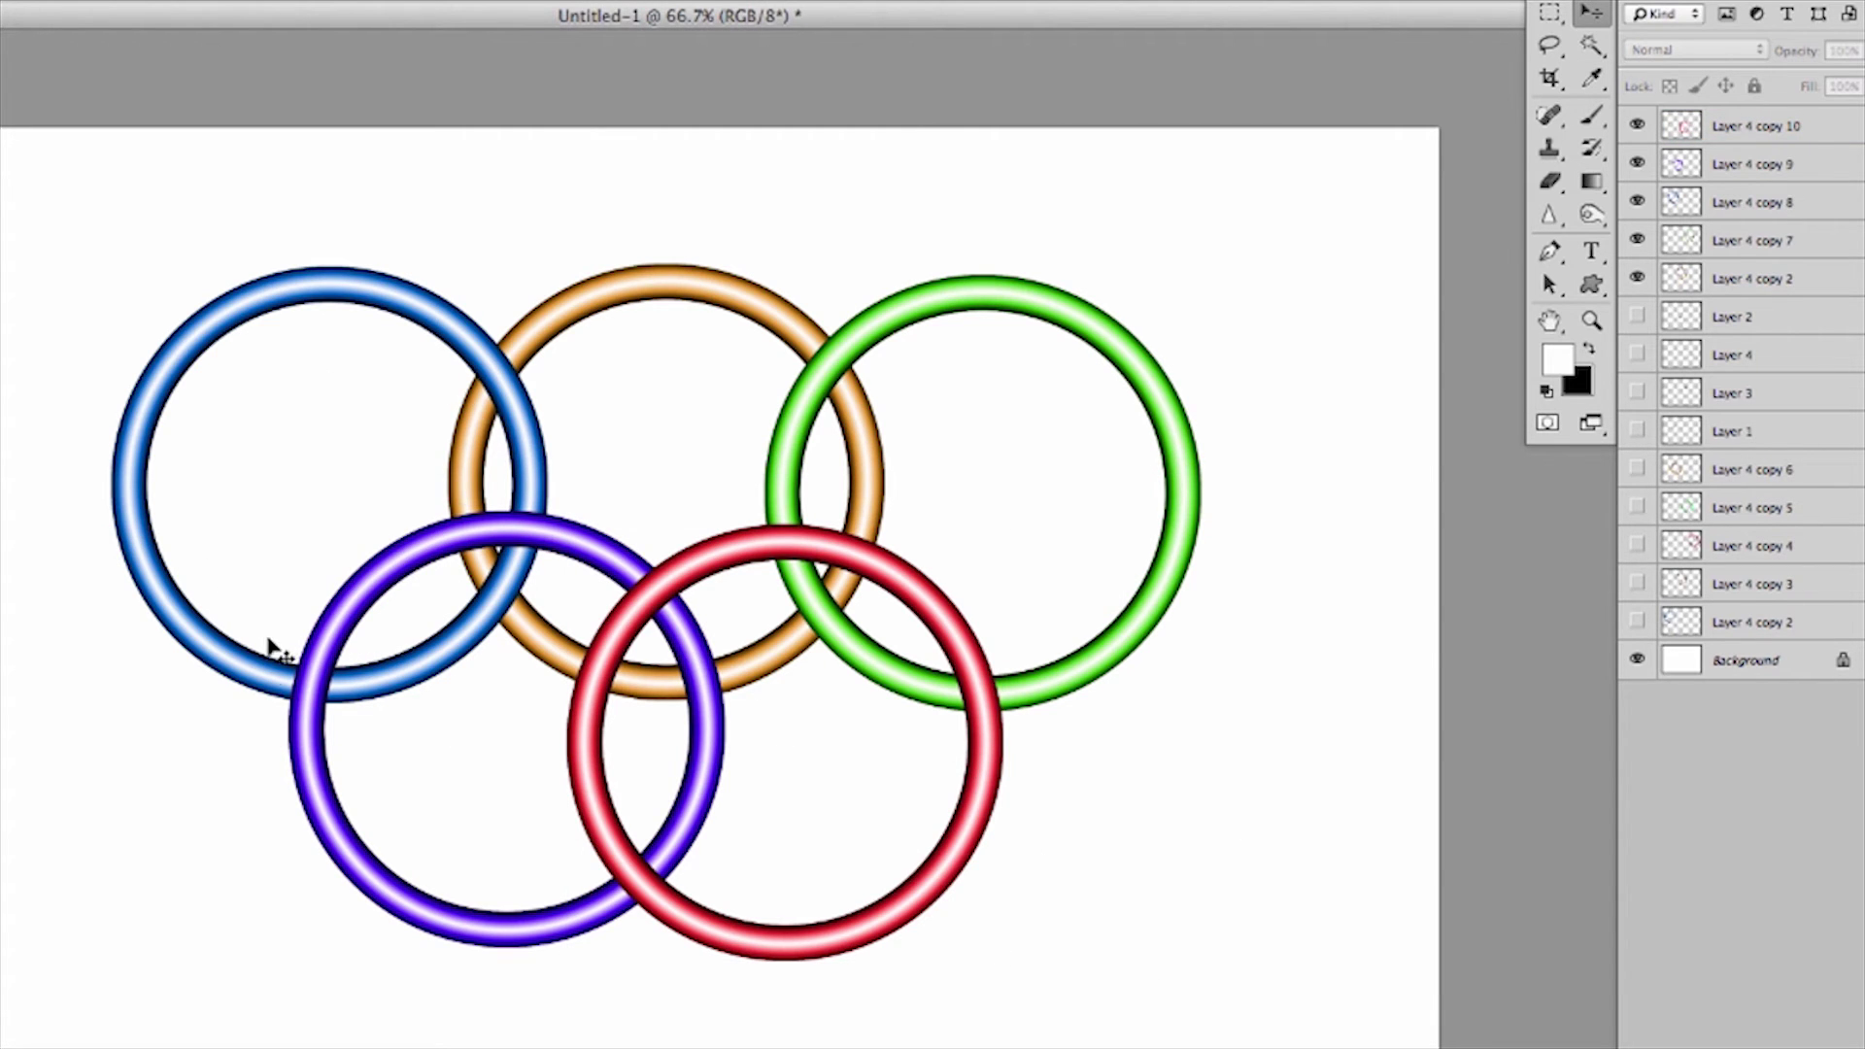
Zoom to 200% on the blue–purple crossing and choose the Rectangular Marquee tool
{"action": "key", "text": "super+equal"}
{"action": "key", "text": "super+equal"}
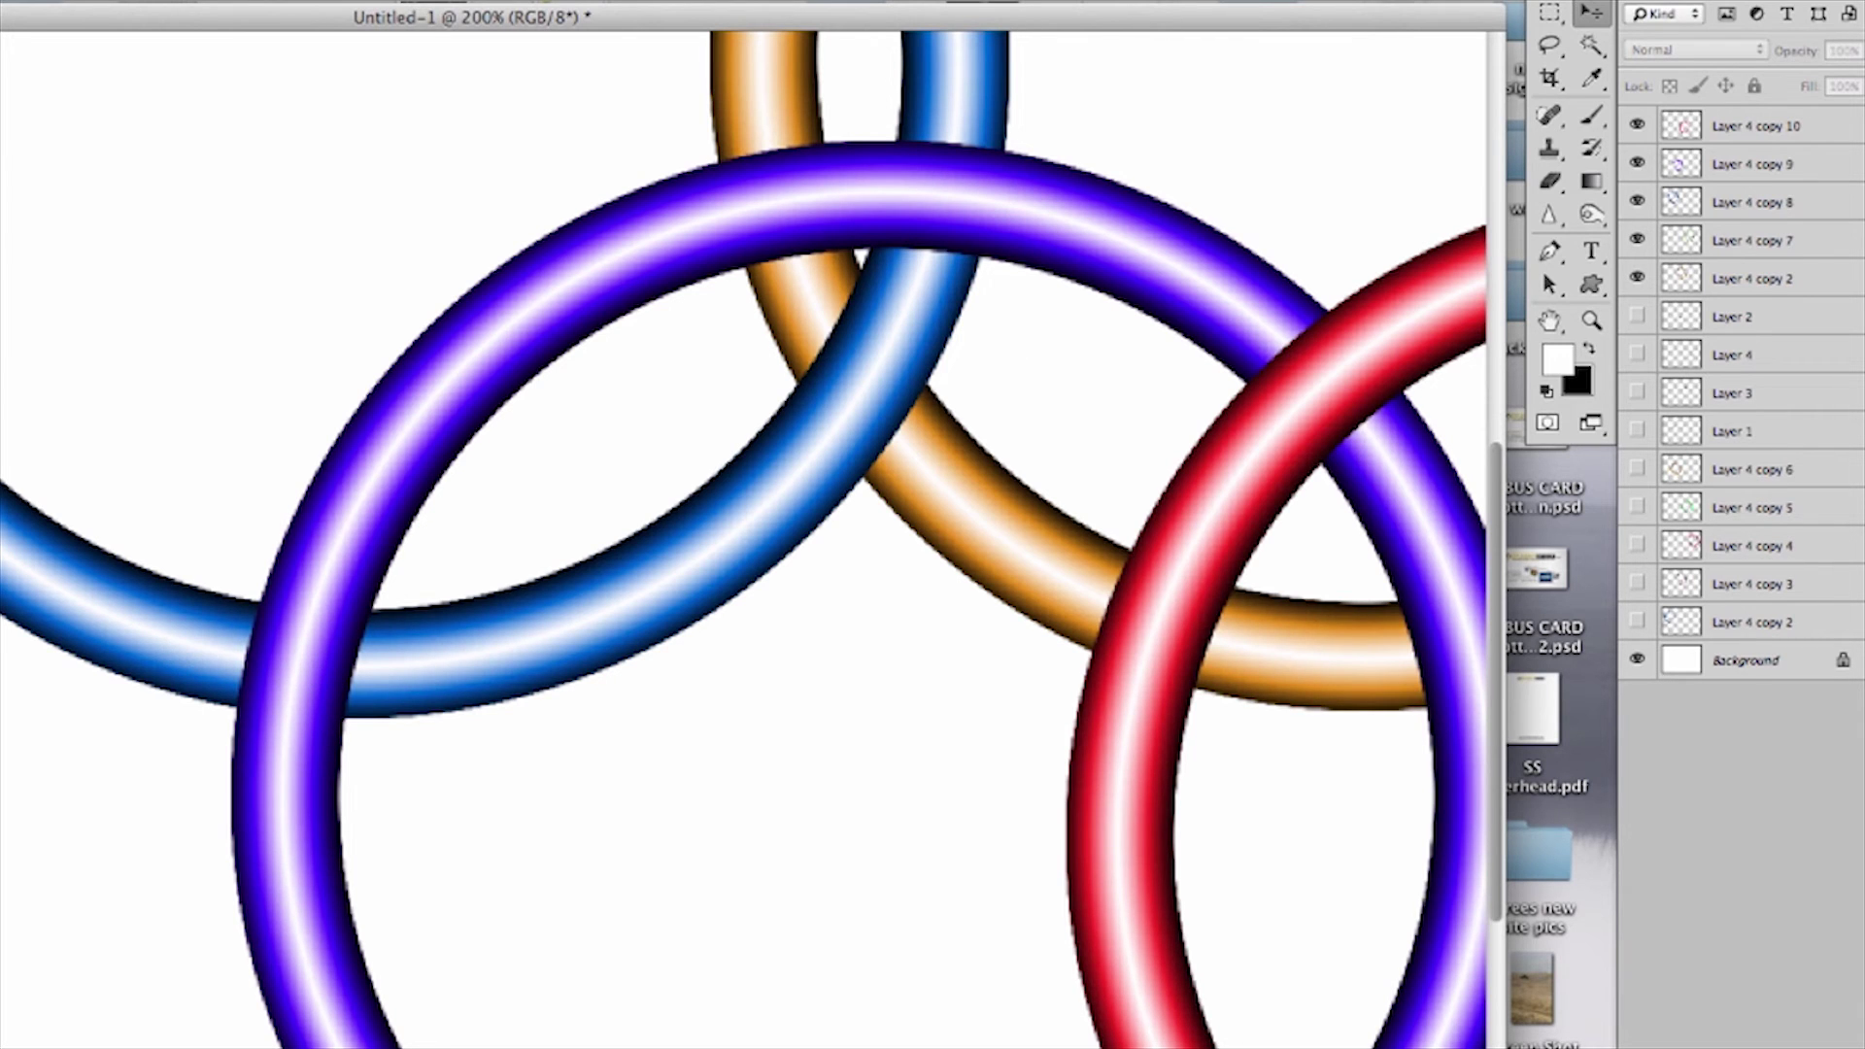
{"action": "left_click", "coordinate": [1552, 12]}
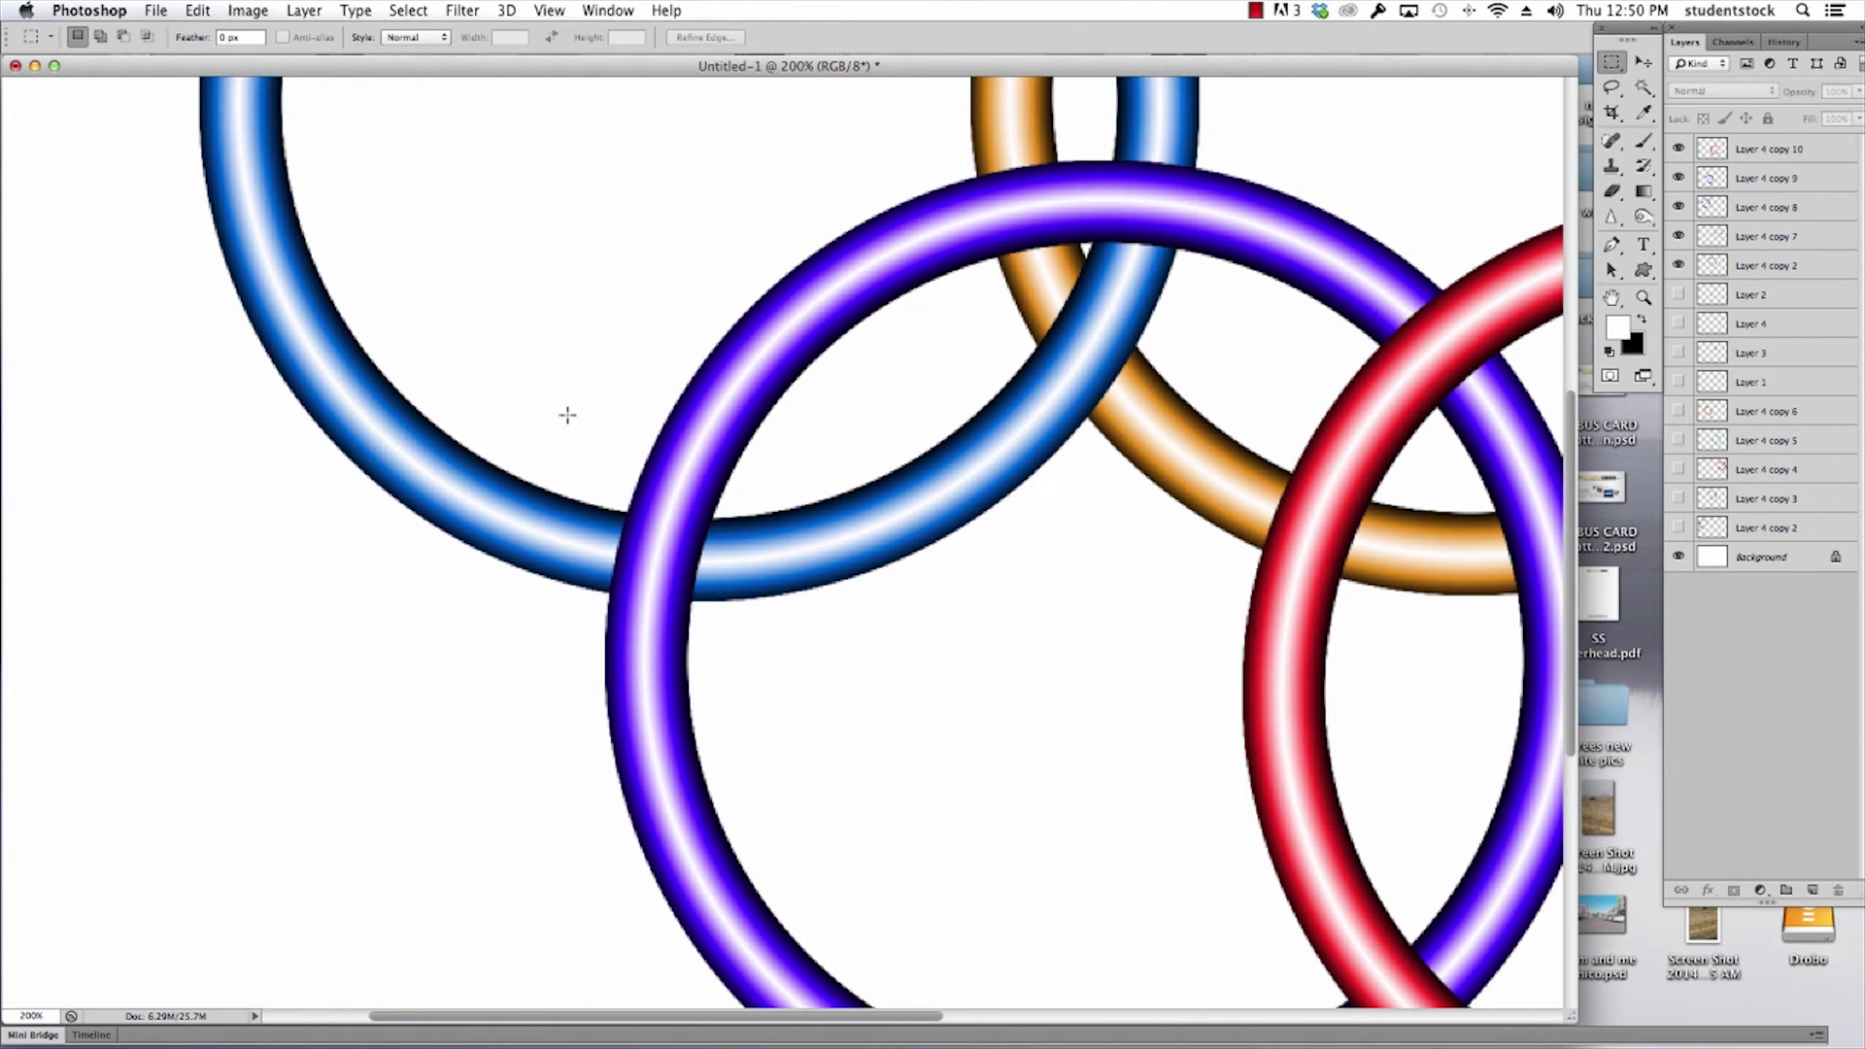
Copy the marqueed blue crossing from Layer 4 copy 8 to Layer 5 and move it to the top
{"action": "left_click_drag", "start_coordinate": [529, 413], "coordinate": [785, 673]}
{"action": "left_click", "coordinate": [1642, 61]}
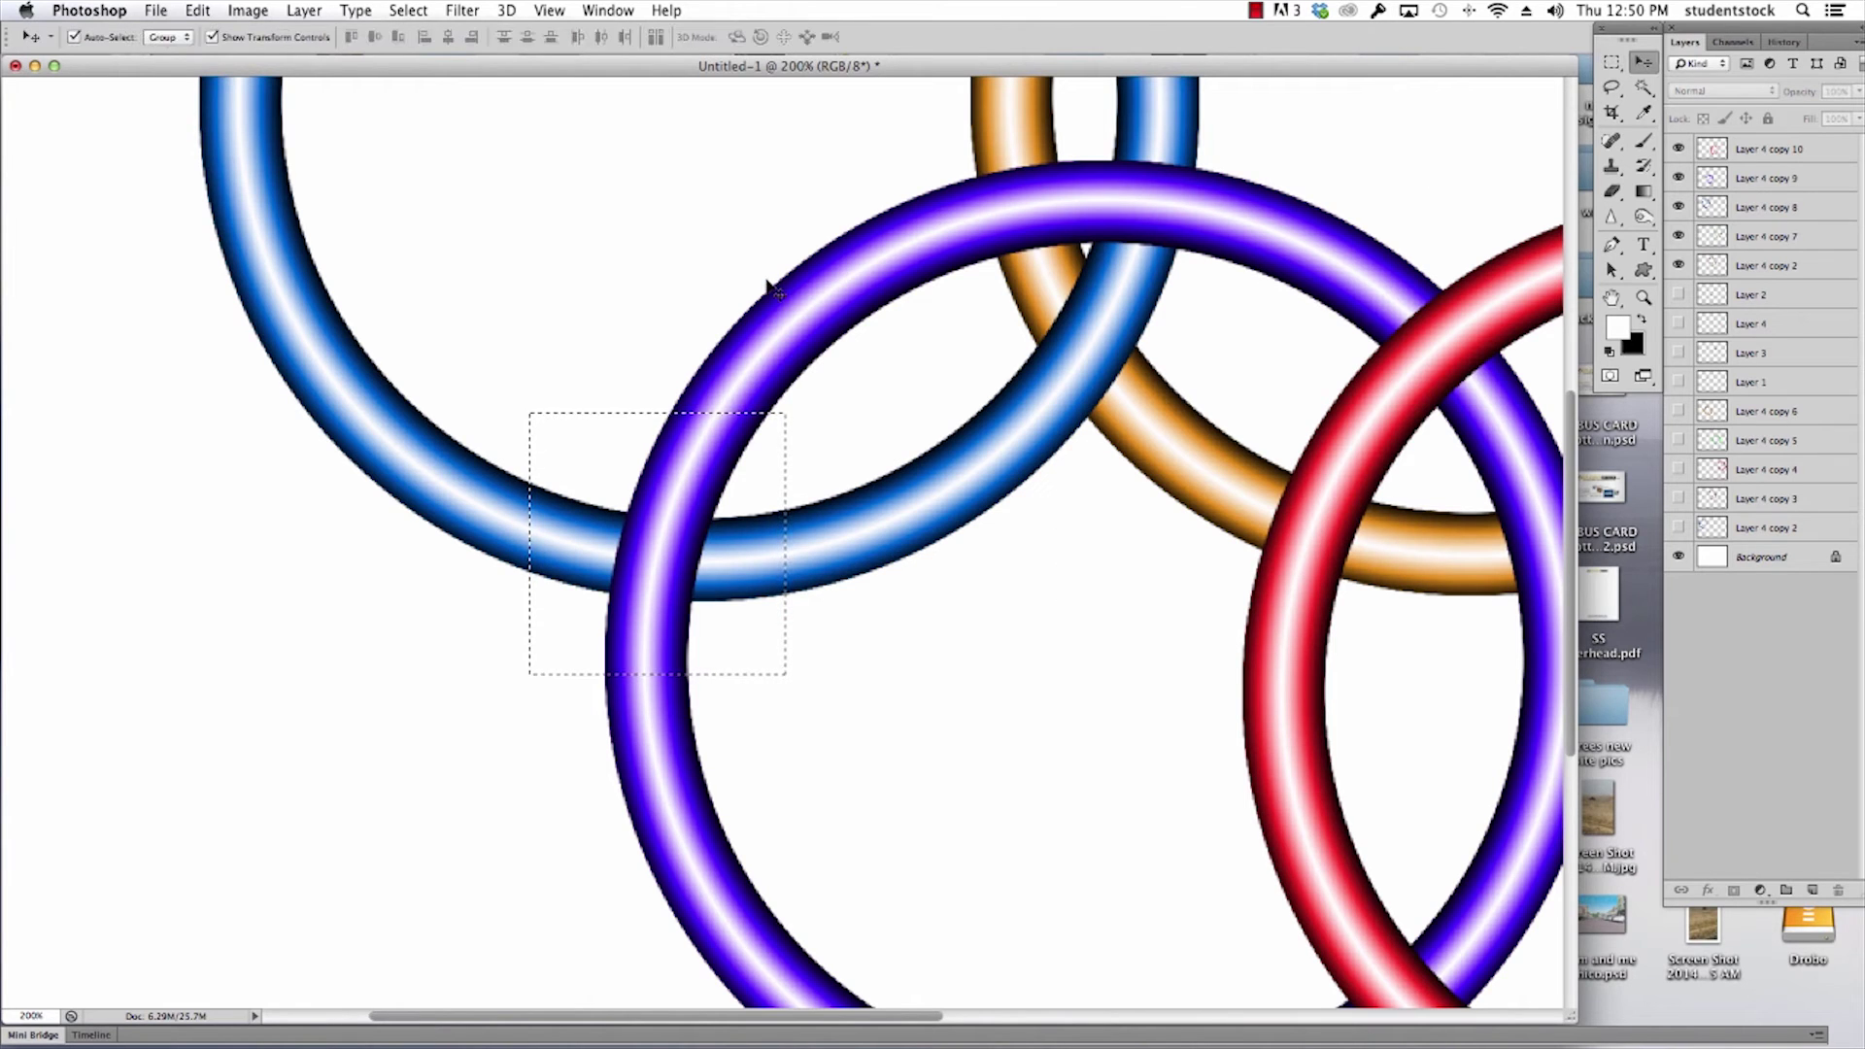
{"action": "left_click", "coordinate": [331, 375]}
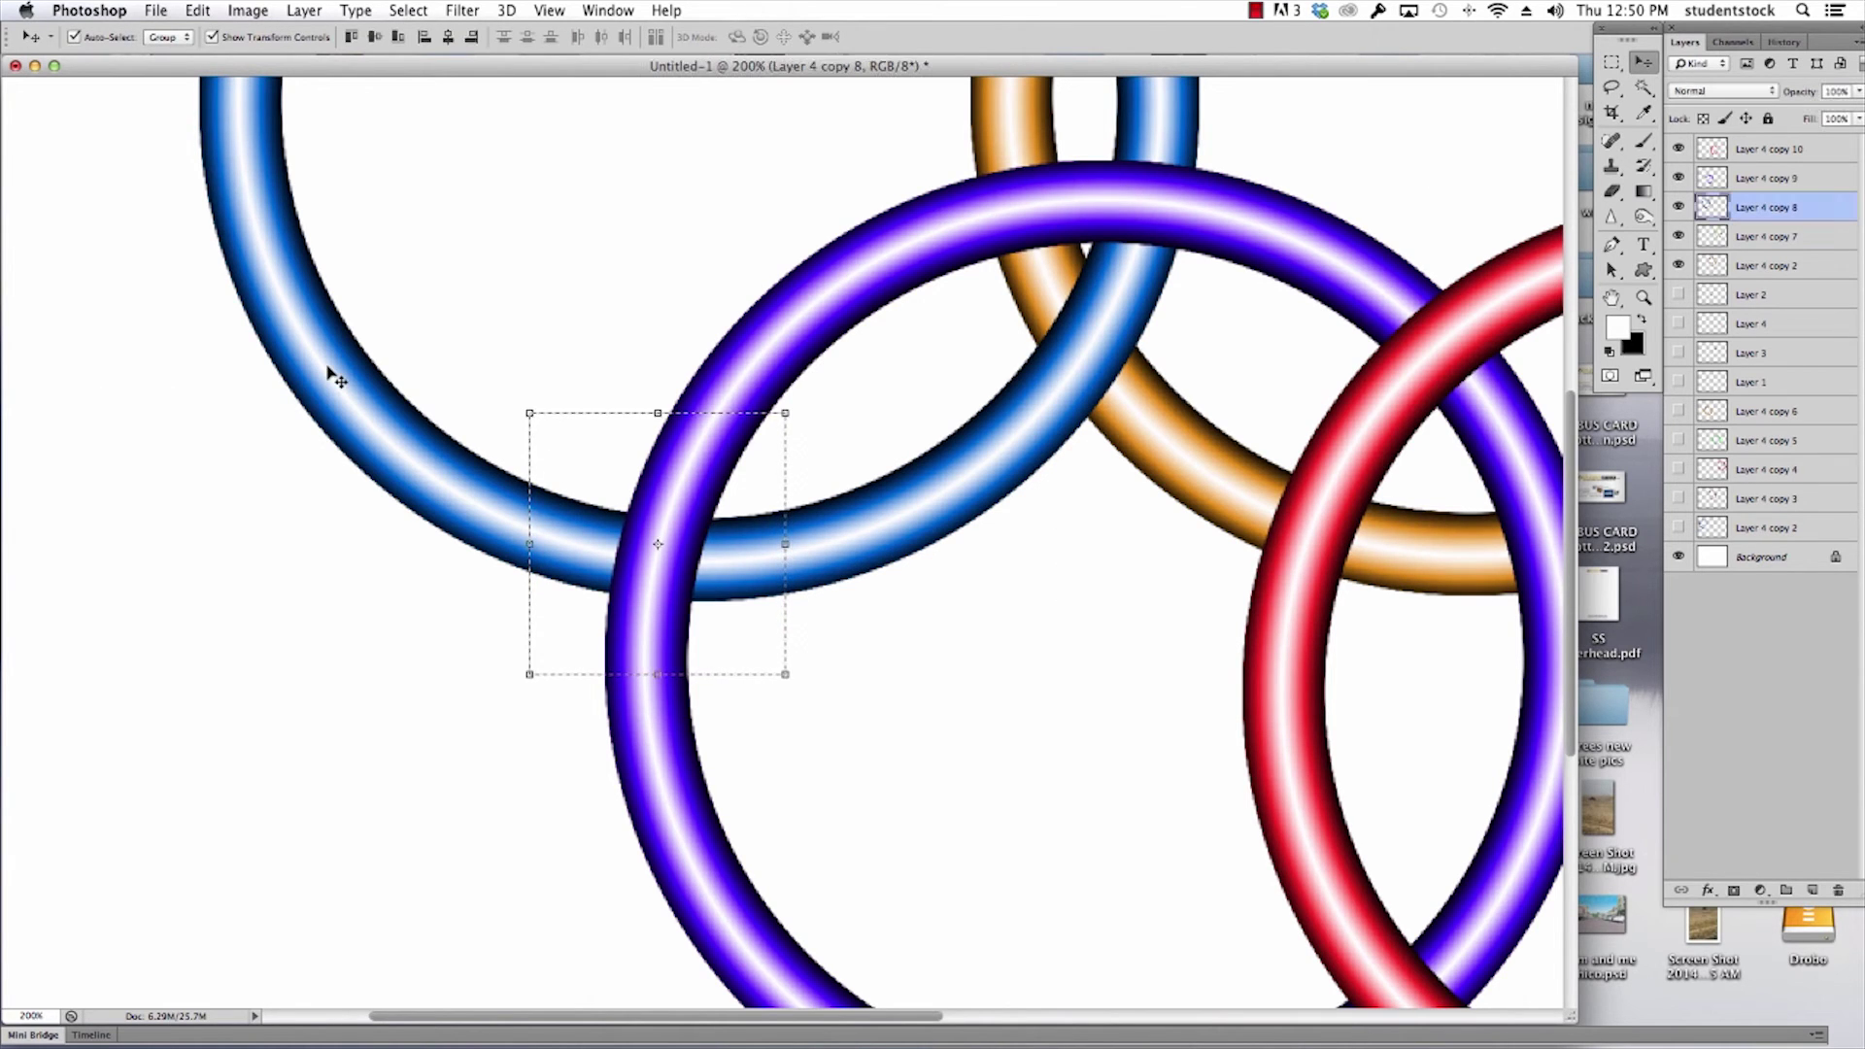
{"action": "left_click", "coordinate": [1679, 207]}
{"action": "left_click", "coordinate": [1679, 207]}
{"action": "key", "text": "super+j"}
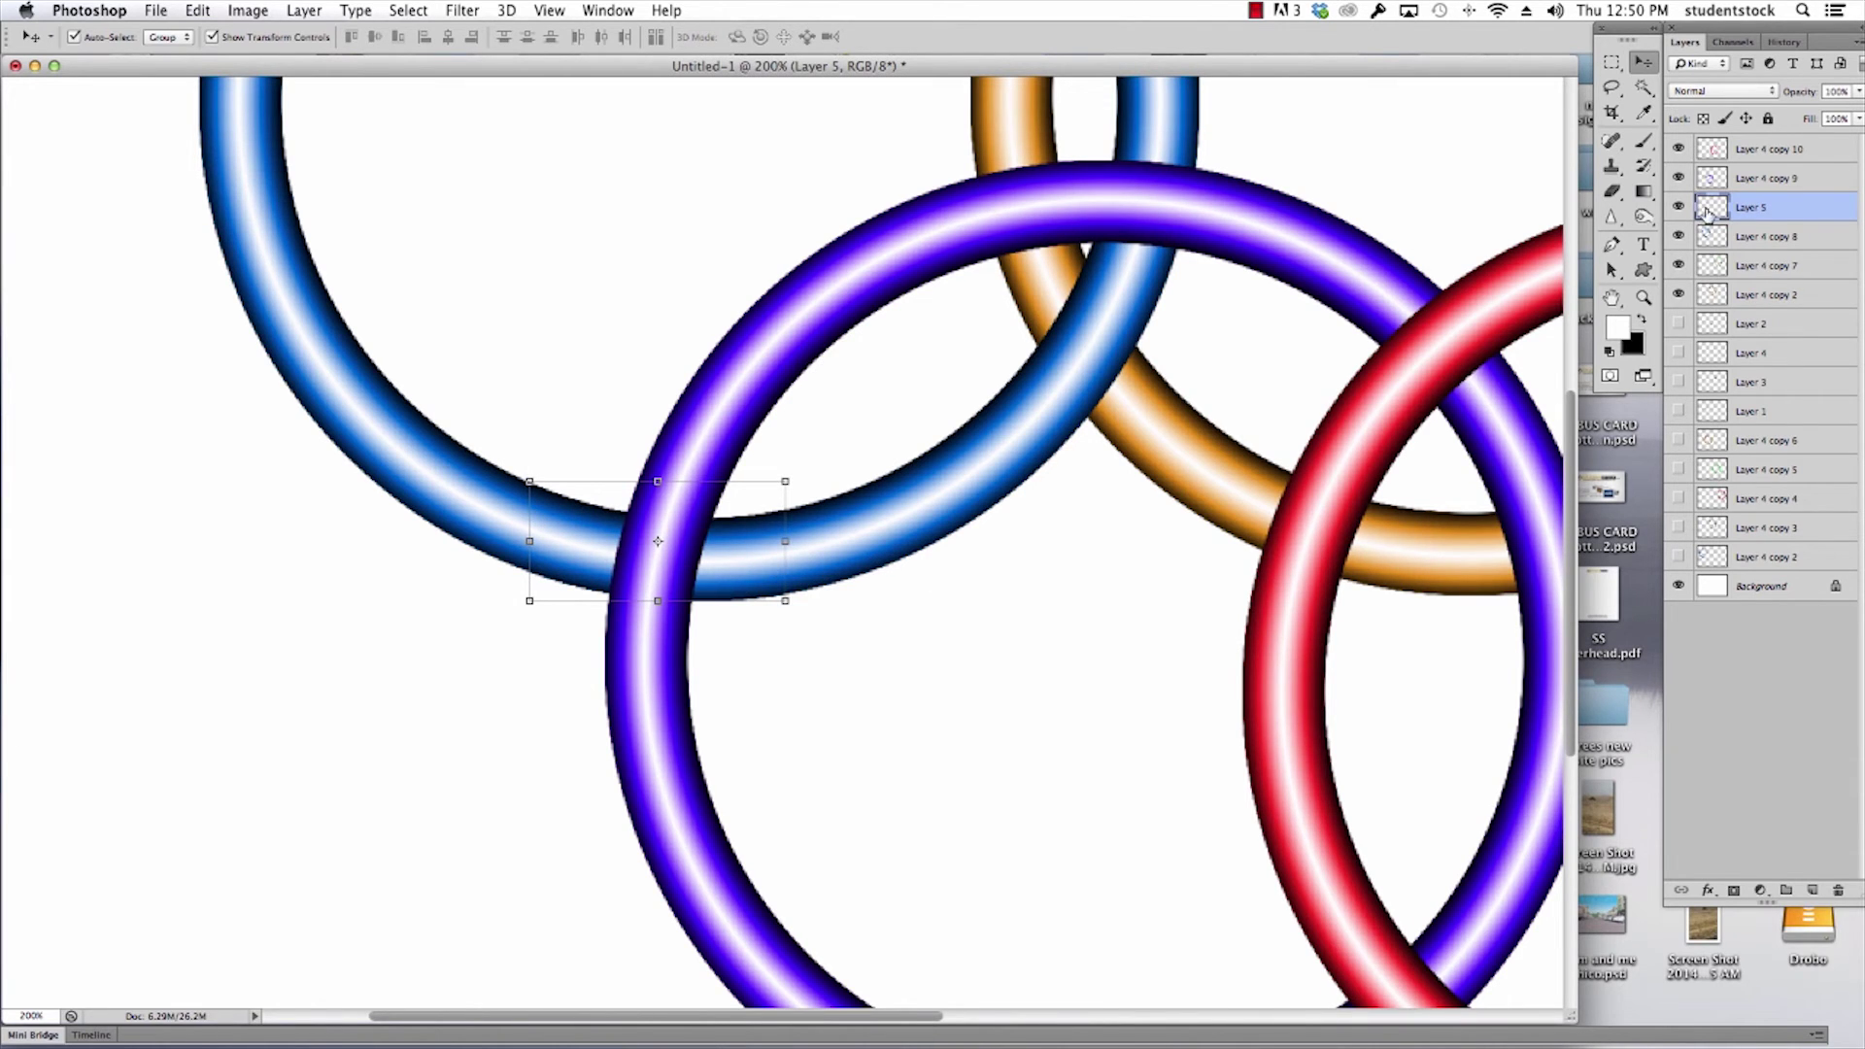
{"action": "left_click_drag", "start_coordinate": [1710, 211], "coordinate": [1702, 144]}
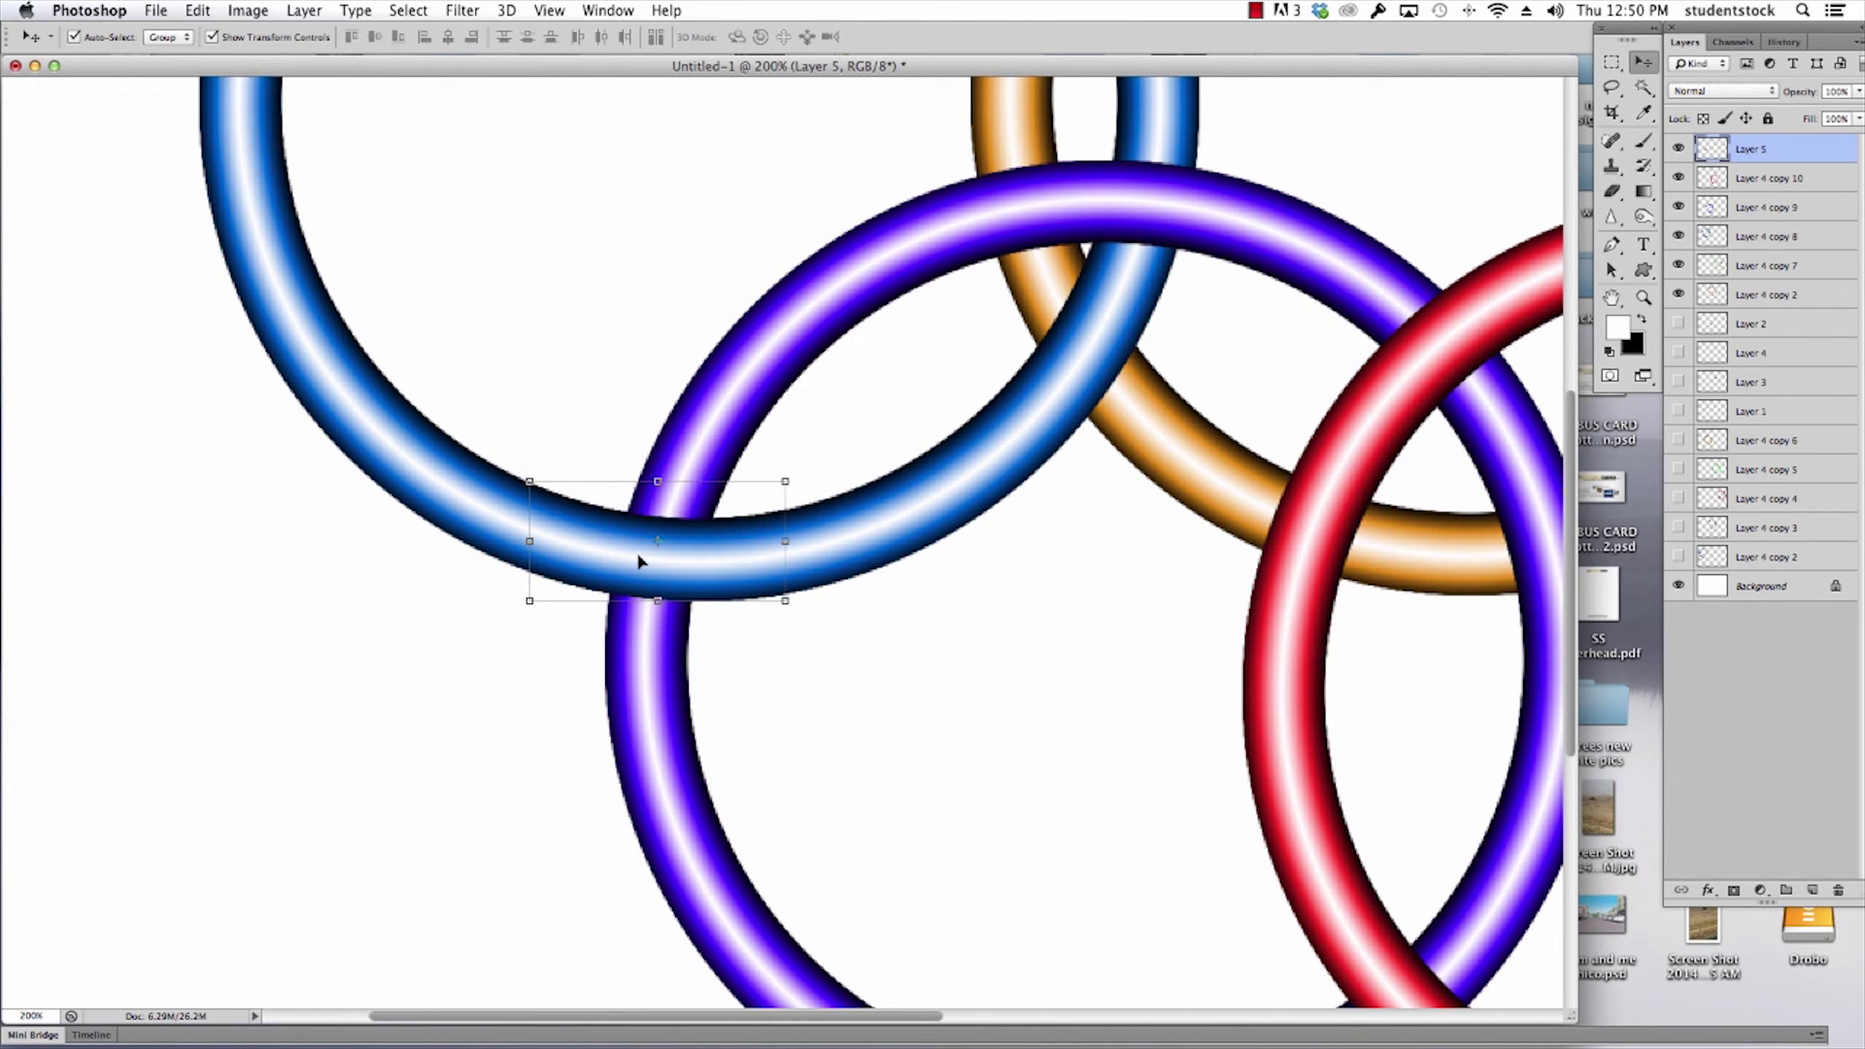
Test-move the copied blue arc, undo it back into place, and zoom out to the whole artwork
{"action": "left_click", "coordinate": [562, 666]}
{"action": "left_click_drag", "start_coordinate": [645, 583], "coordinate": [342, 689]}
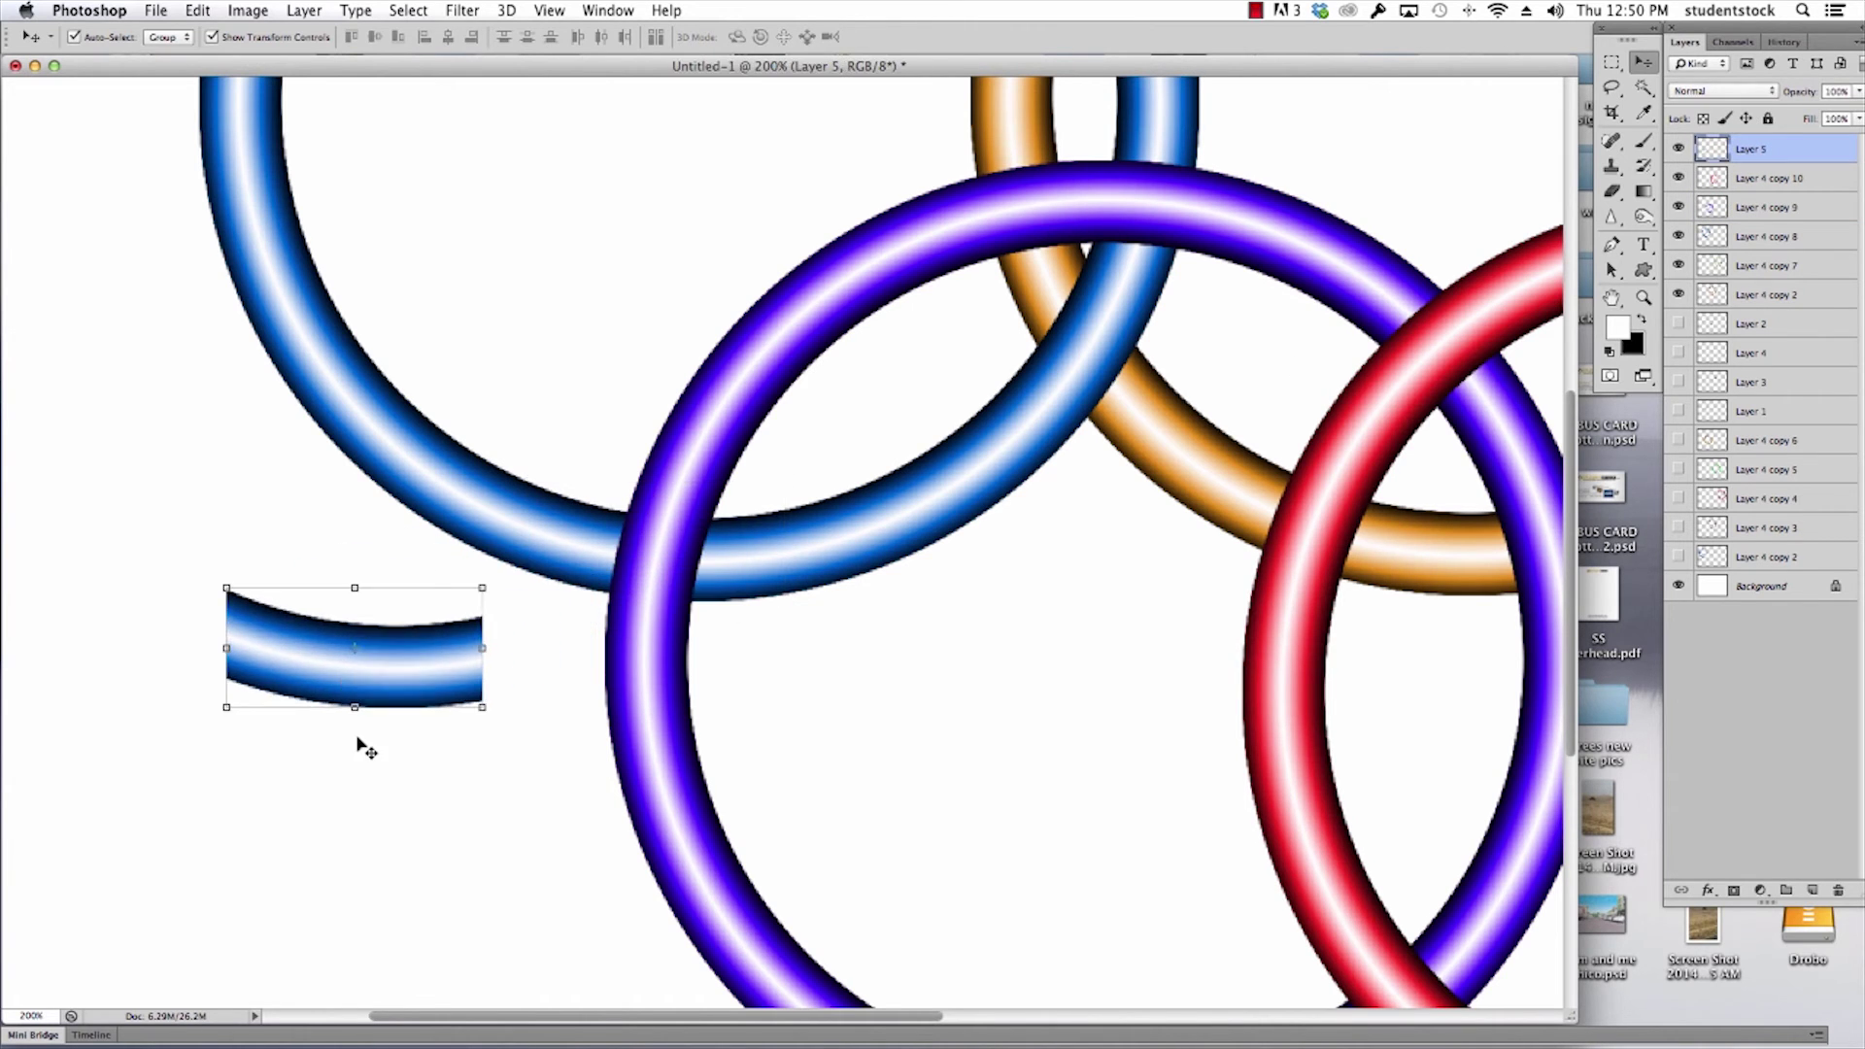
{"action": "key", "text": "super+z"}
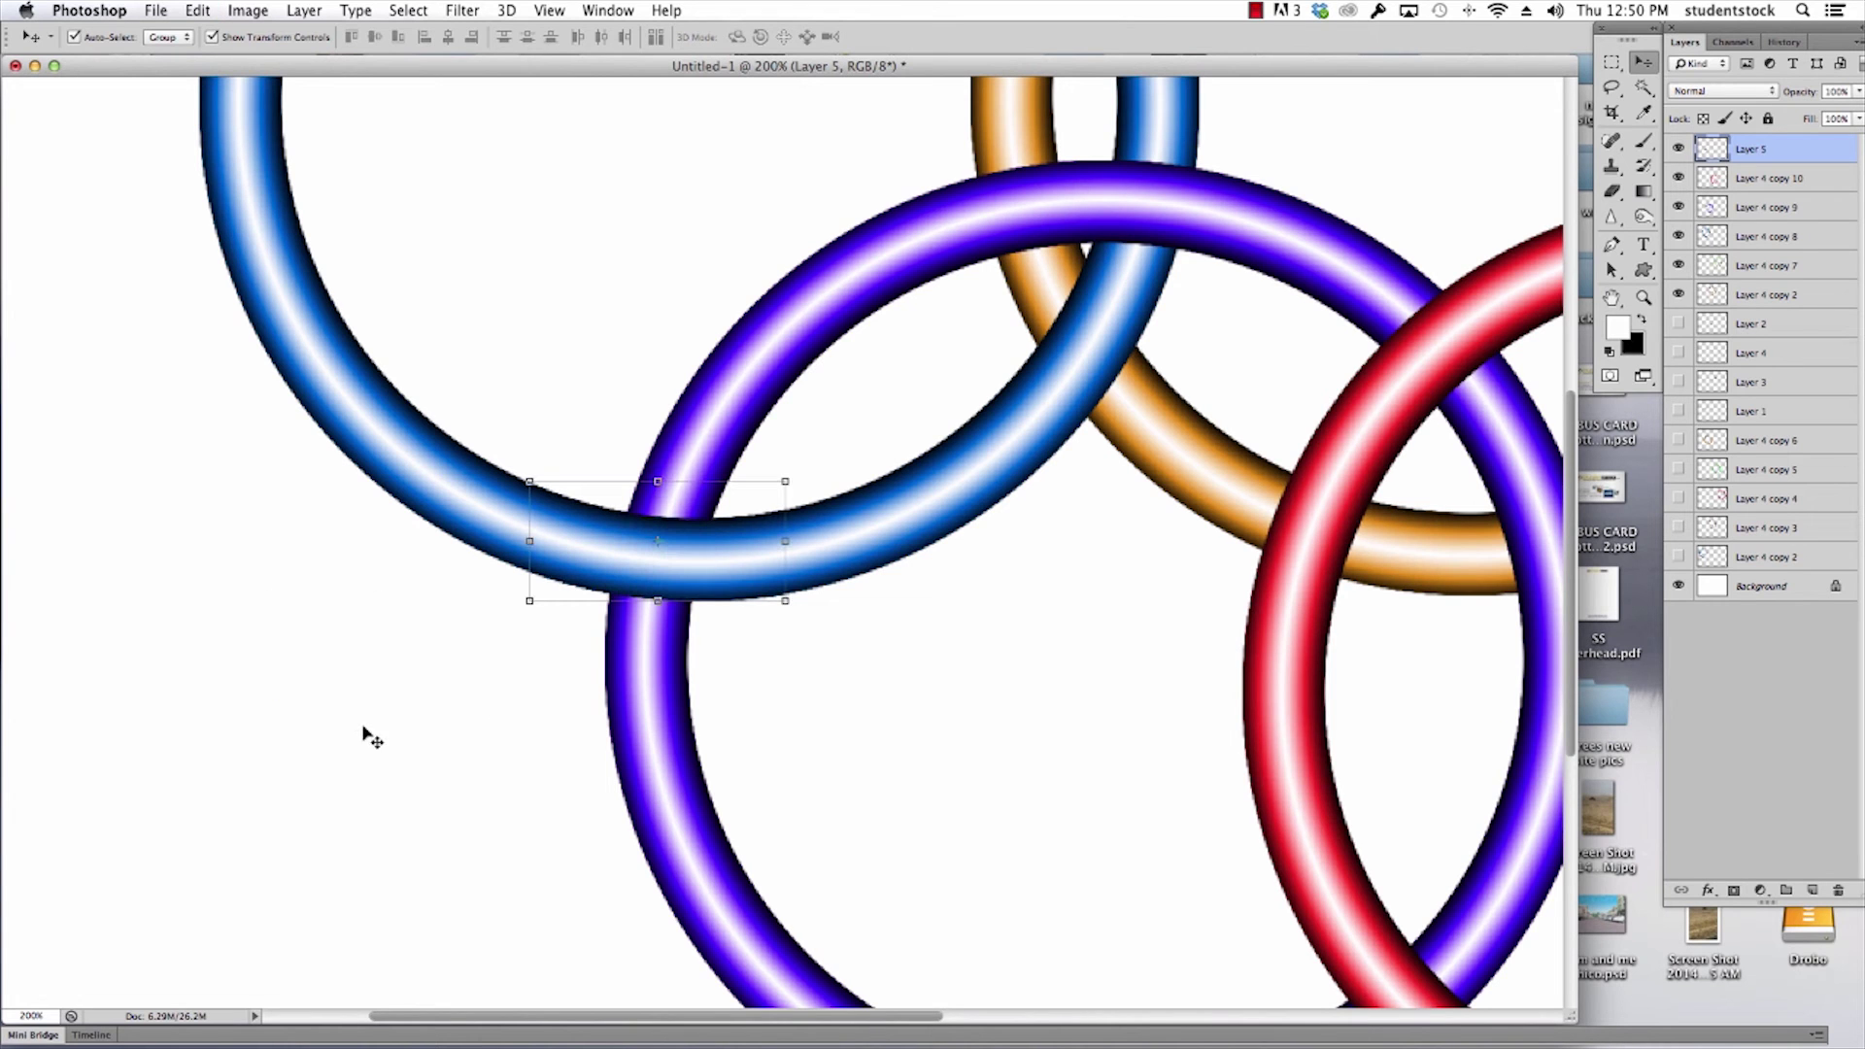
{"action": "key", "text": "super+space"}
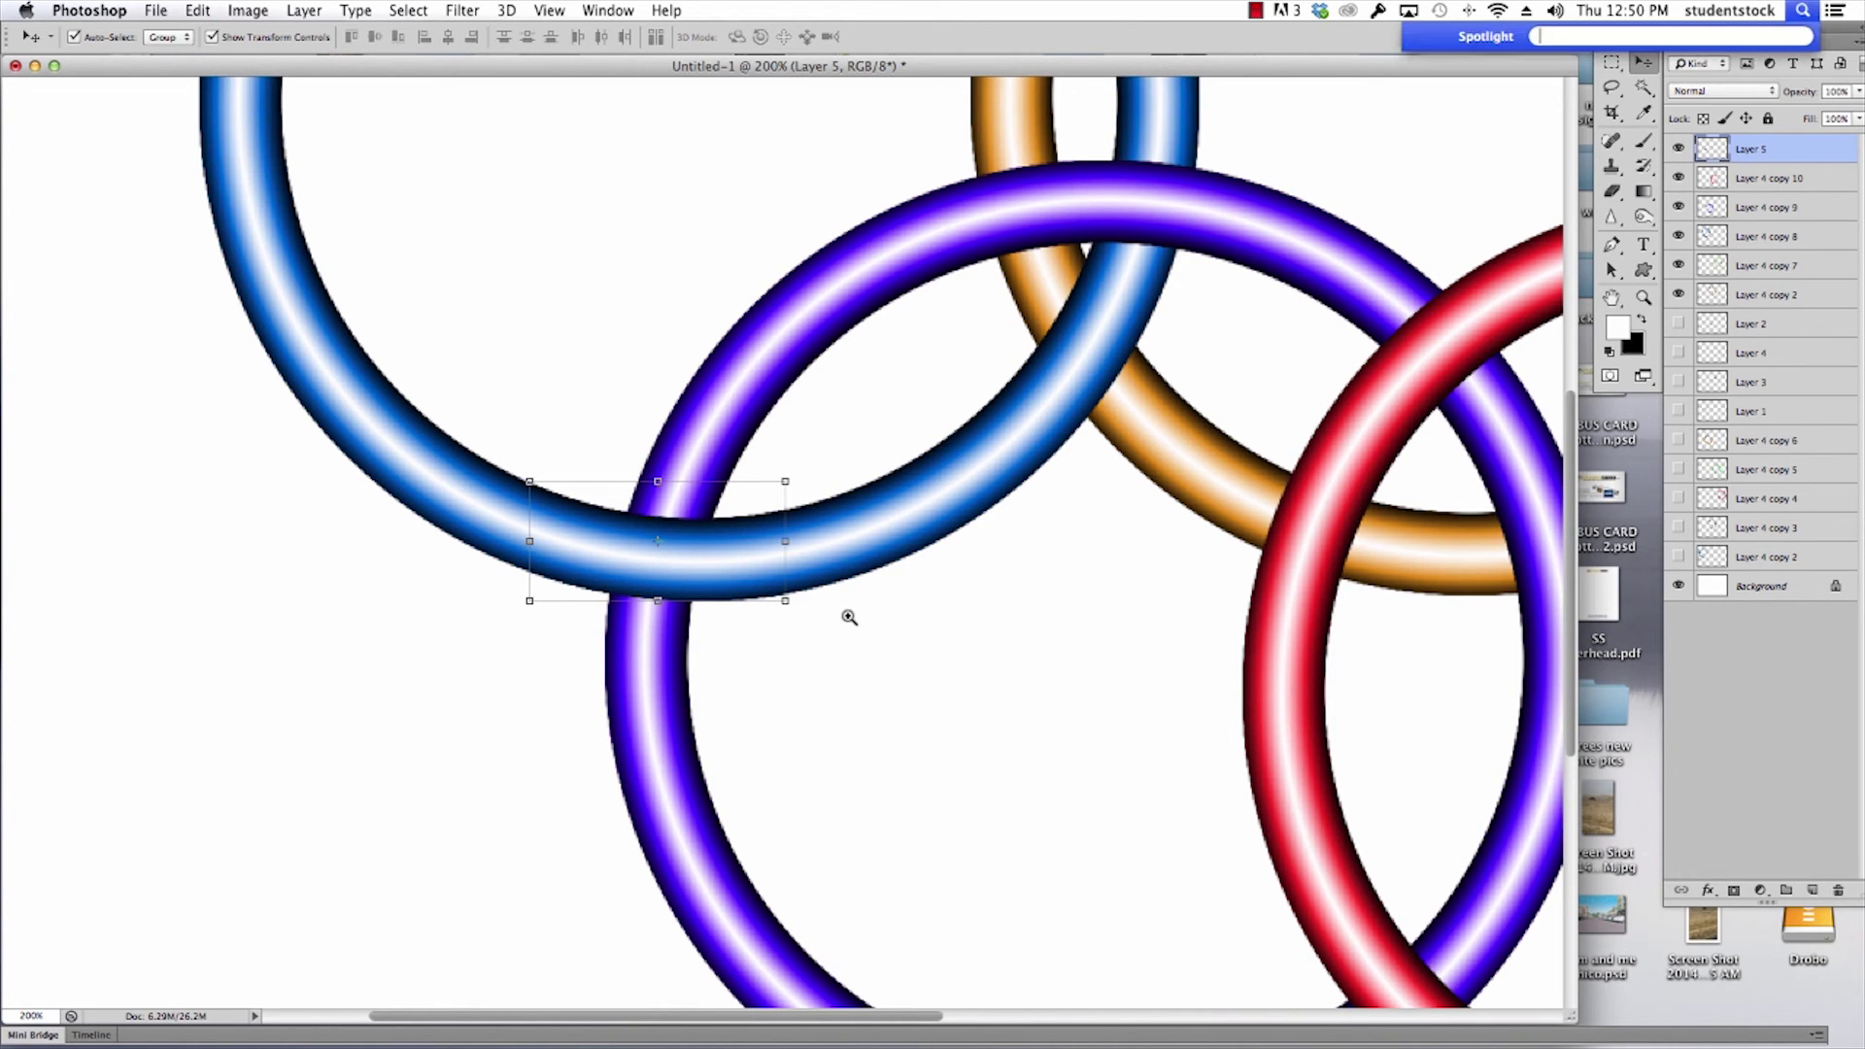
{"action": "left_click", "coordinate": [798, 618], "text": "alt+super"}
{"action": "left_click", "coordinate": [799, 619], "text": "alt+super"}
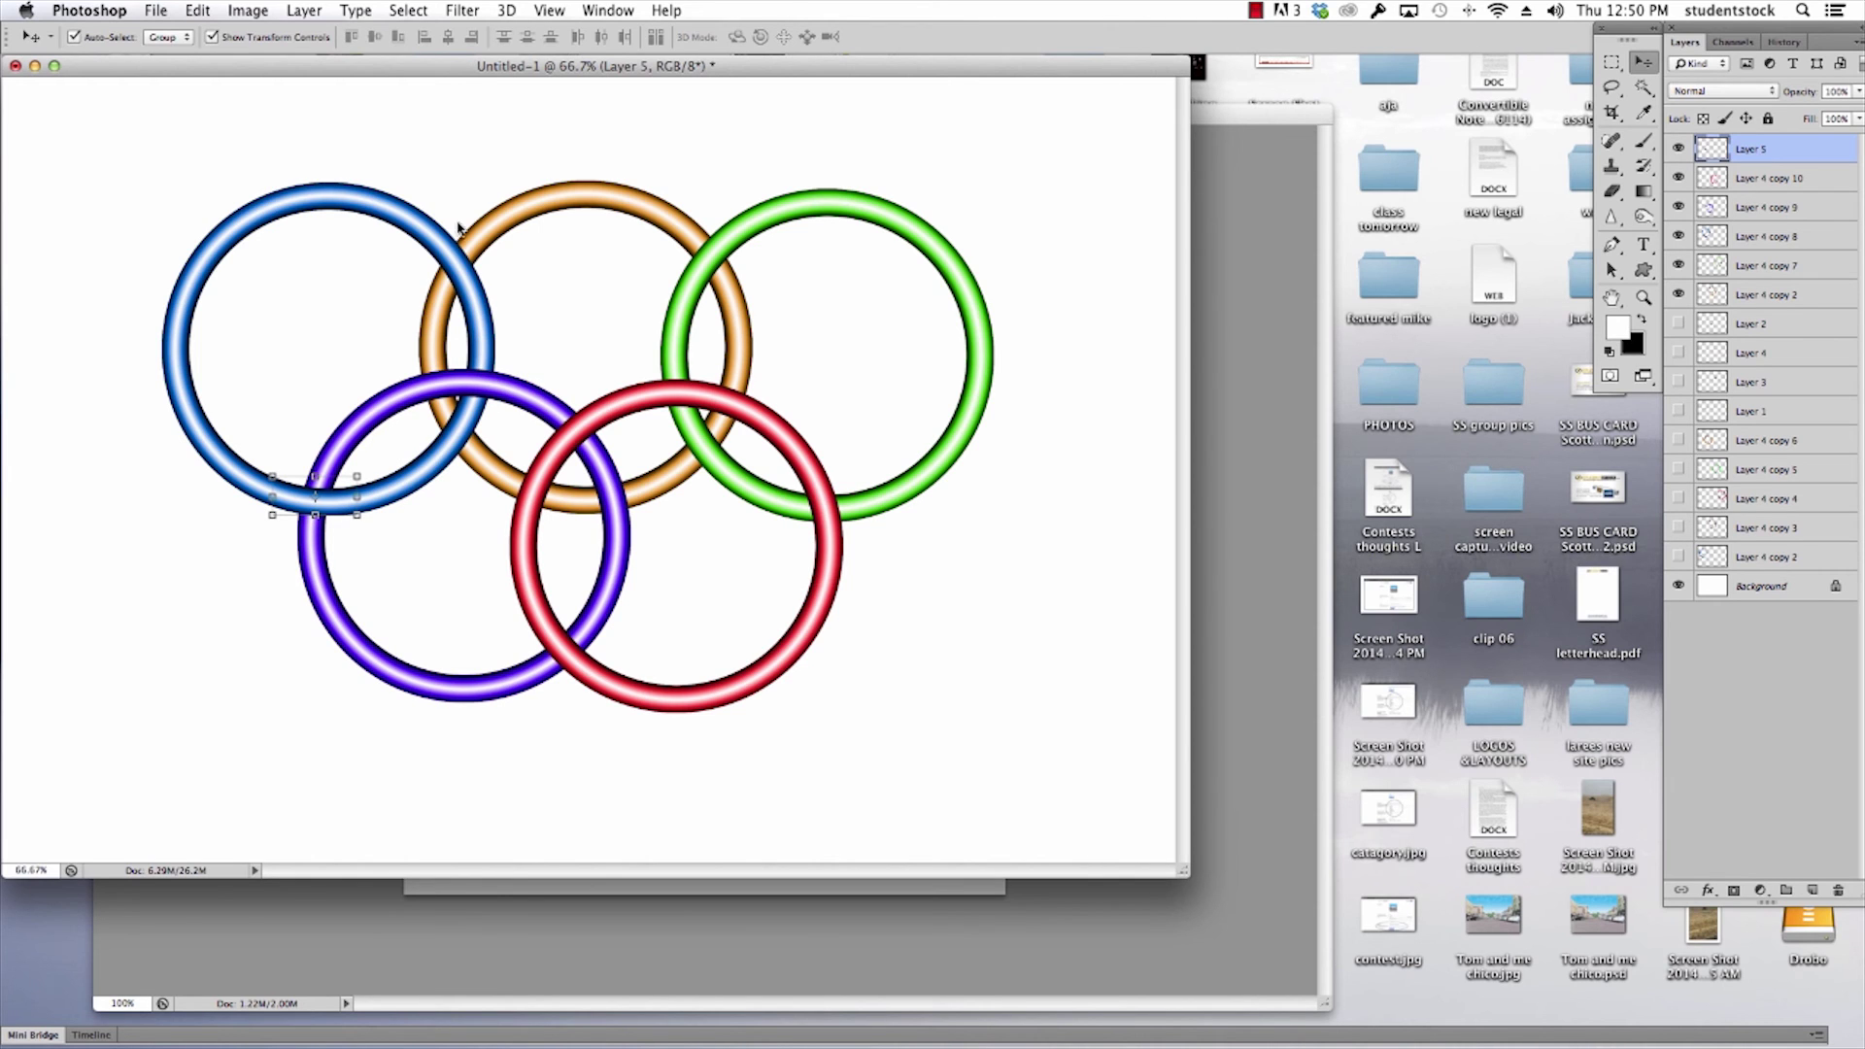
Select the orange ring's layer, Layer 4 copy 2, and dock the document into tabs
{"action": "left_click", "coordinate": [520, 212]}
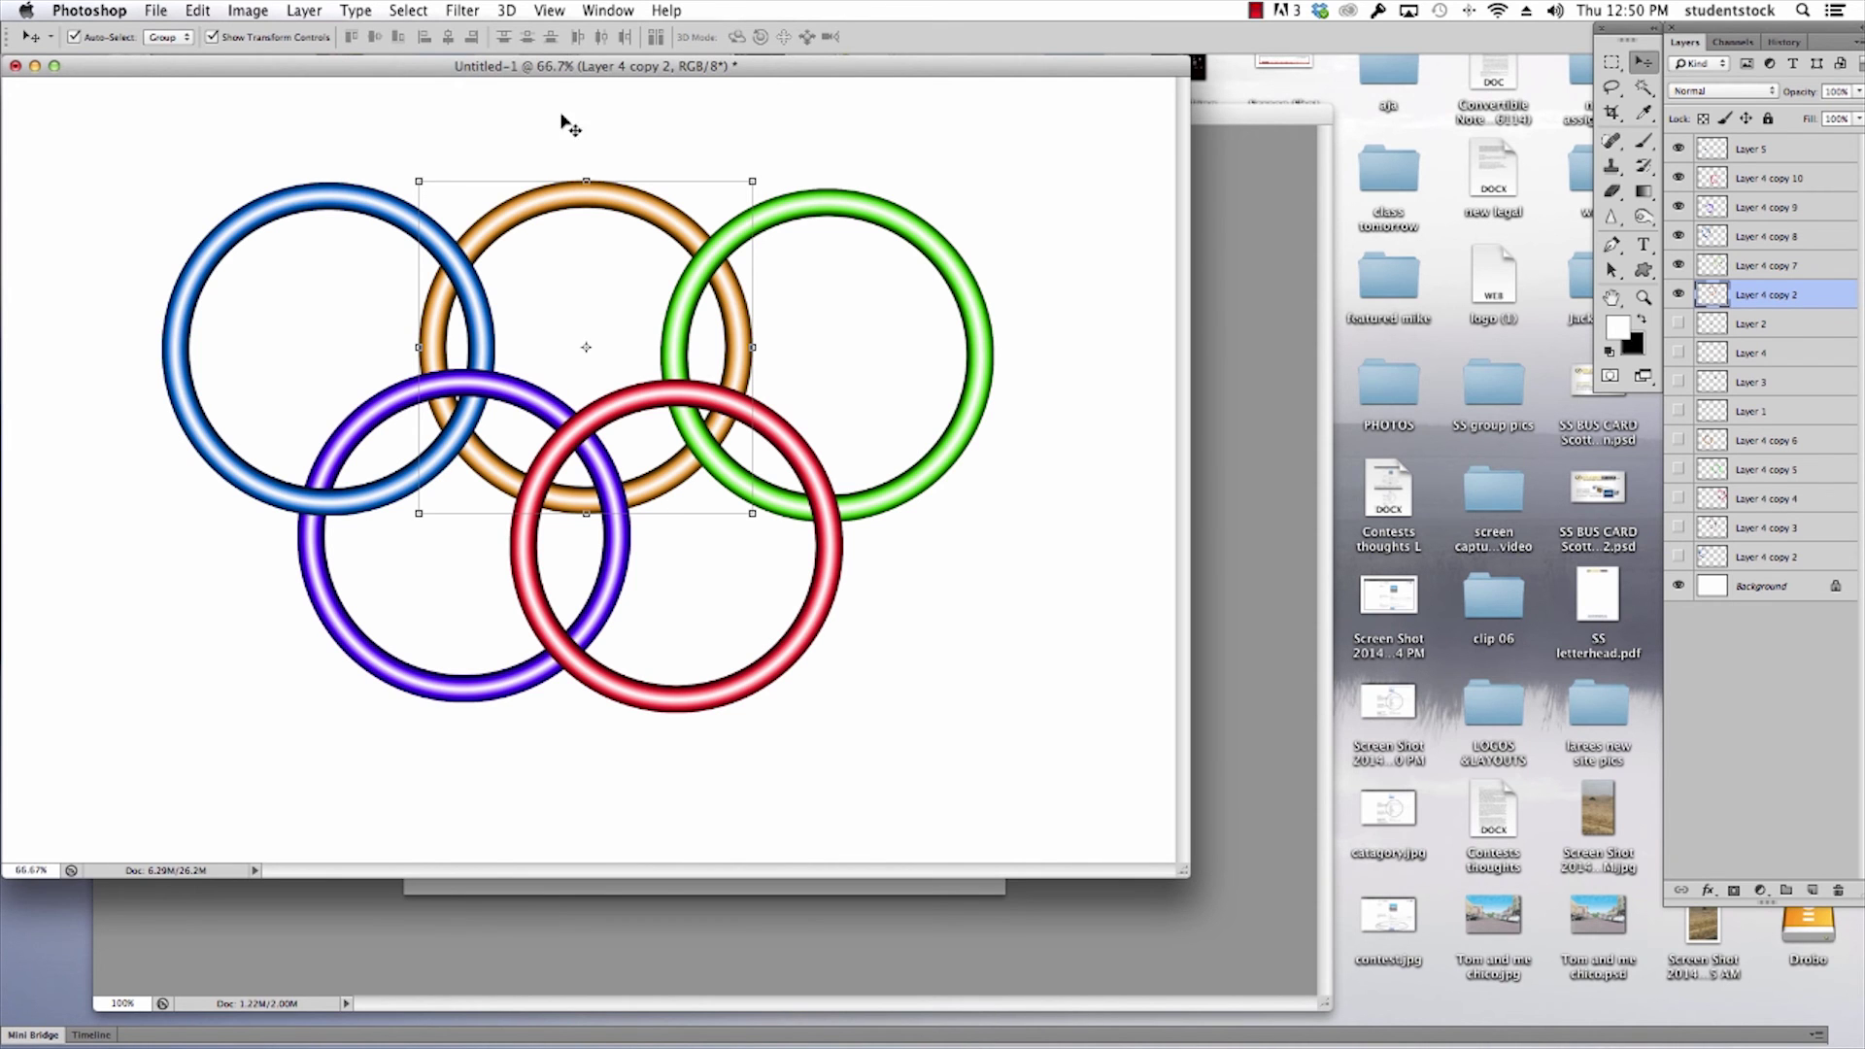
{"action": "left_click_drag", "start_coordinate": [585, 66], "coordinate": [836, 136]}
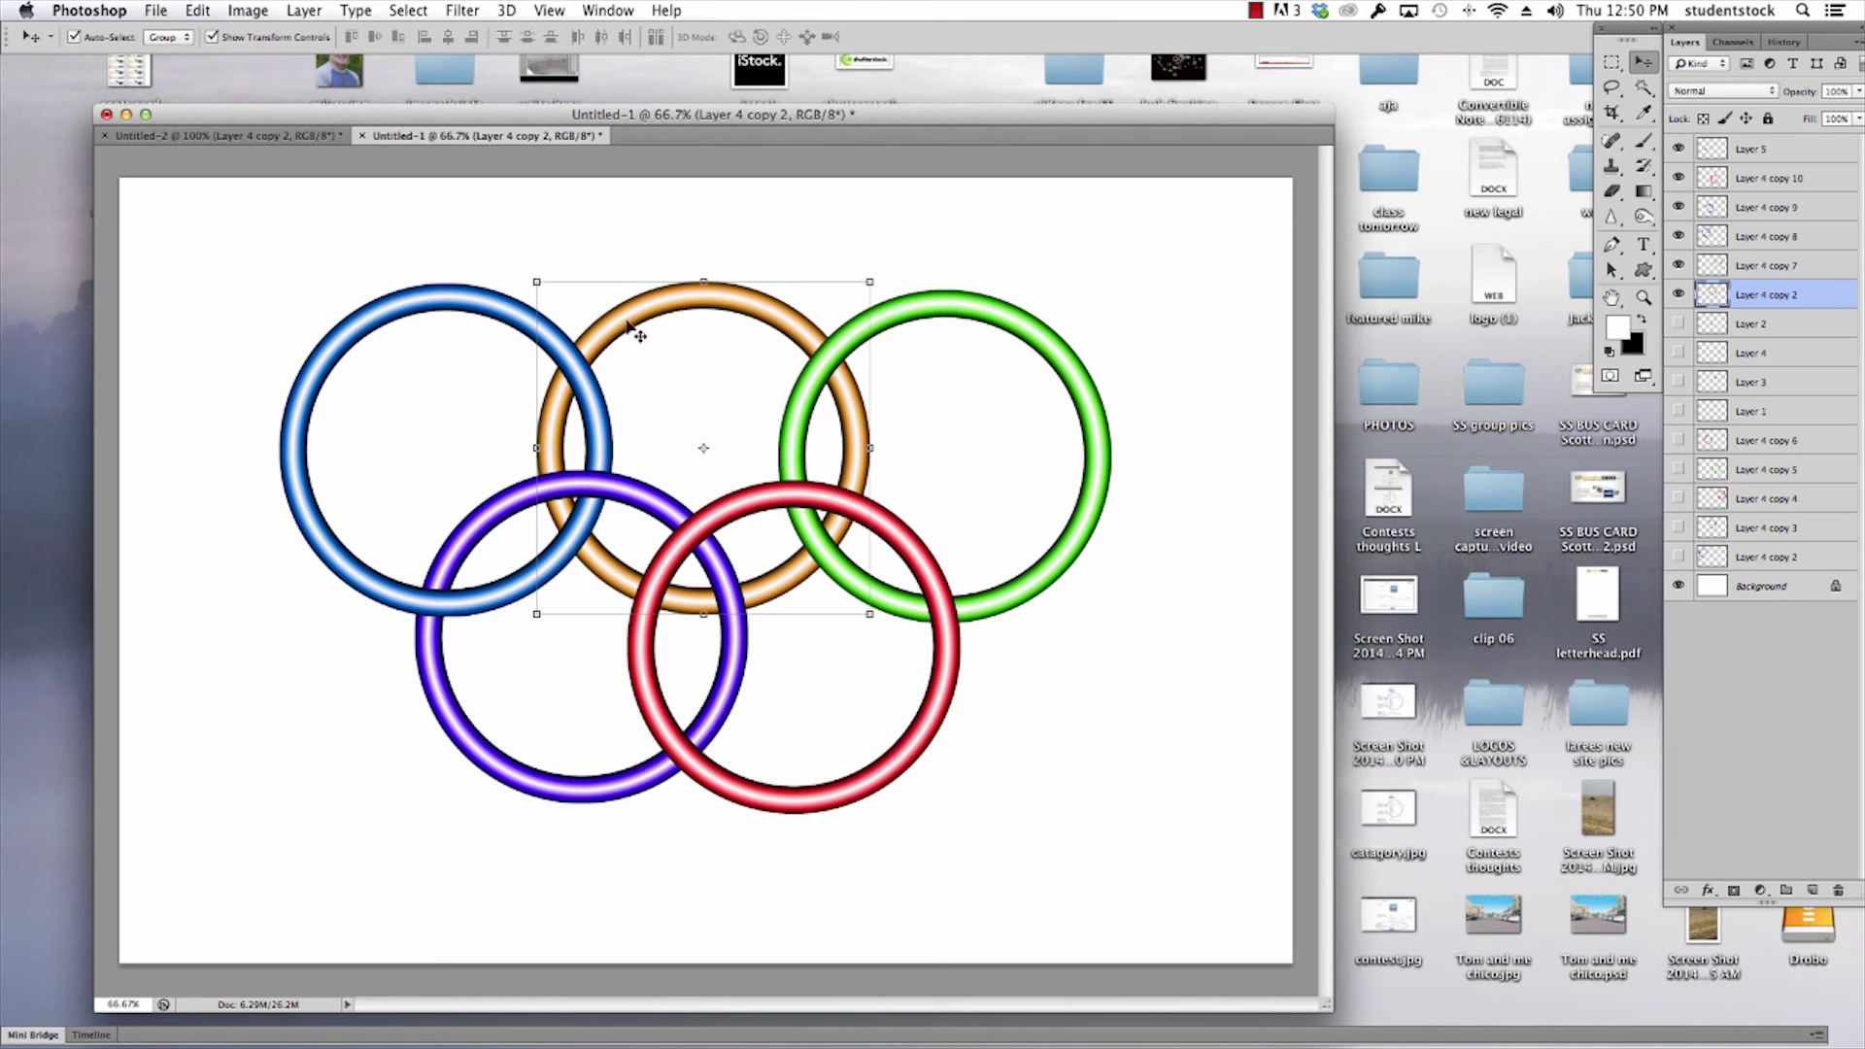
{"action": "left_click", "coordinate": [1679, 294]}
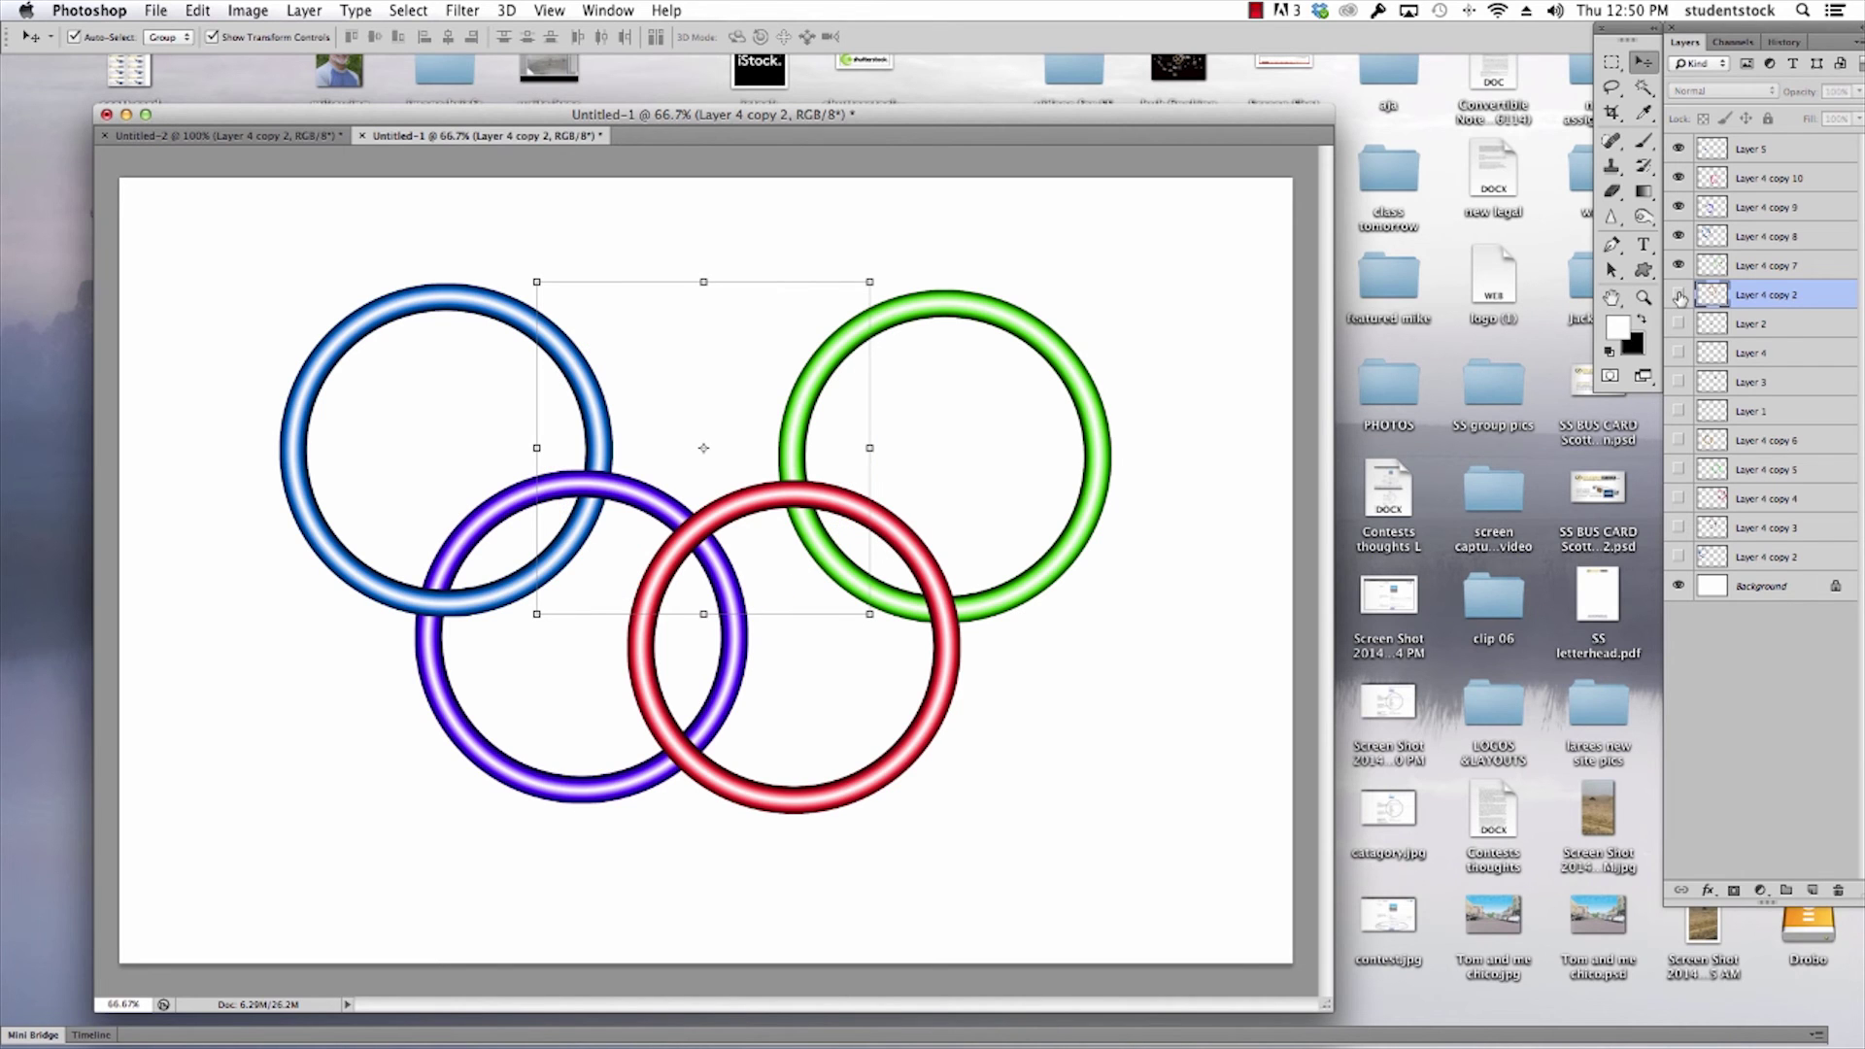
{"action": "left_click", "coordinate": [1679, 295]}
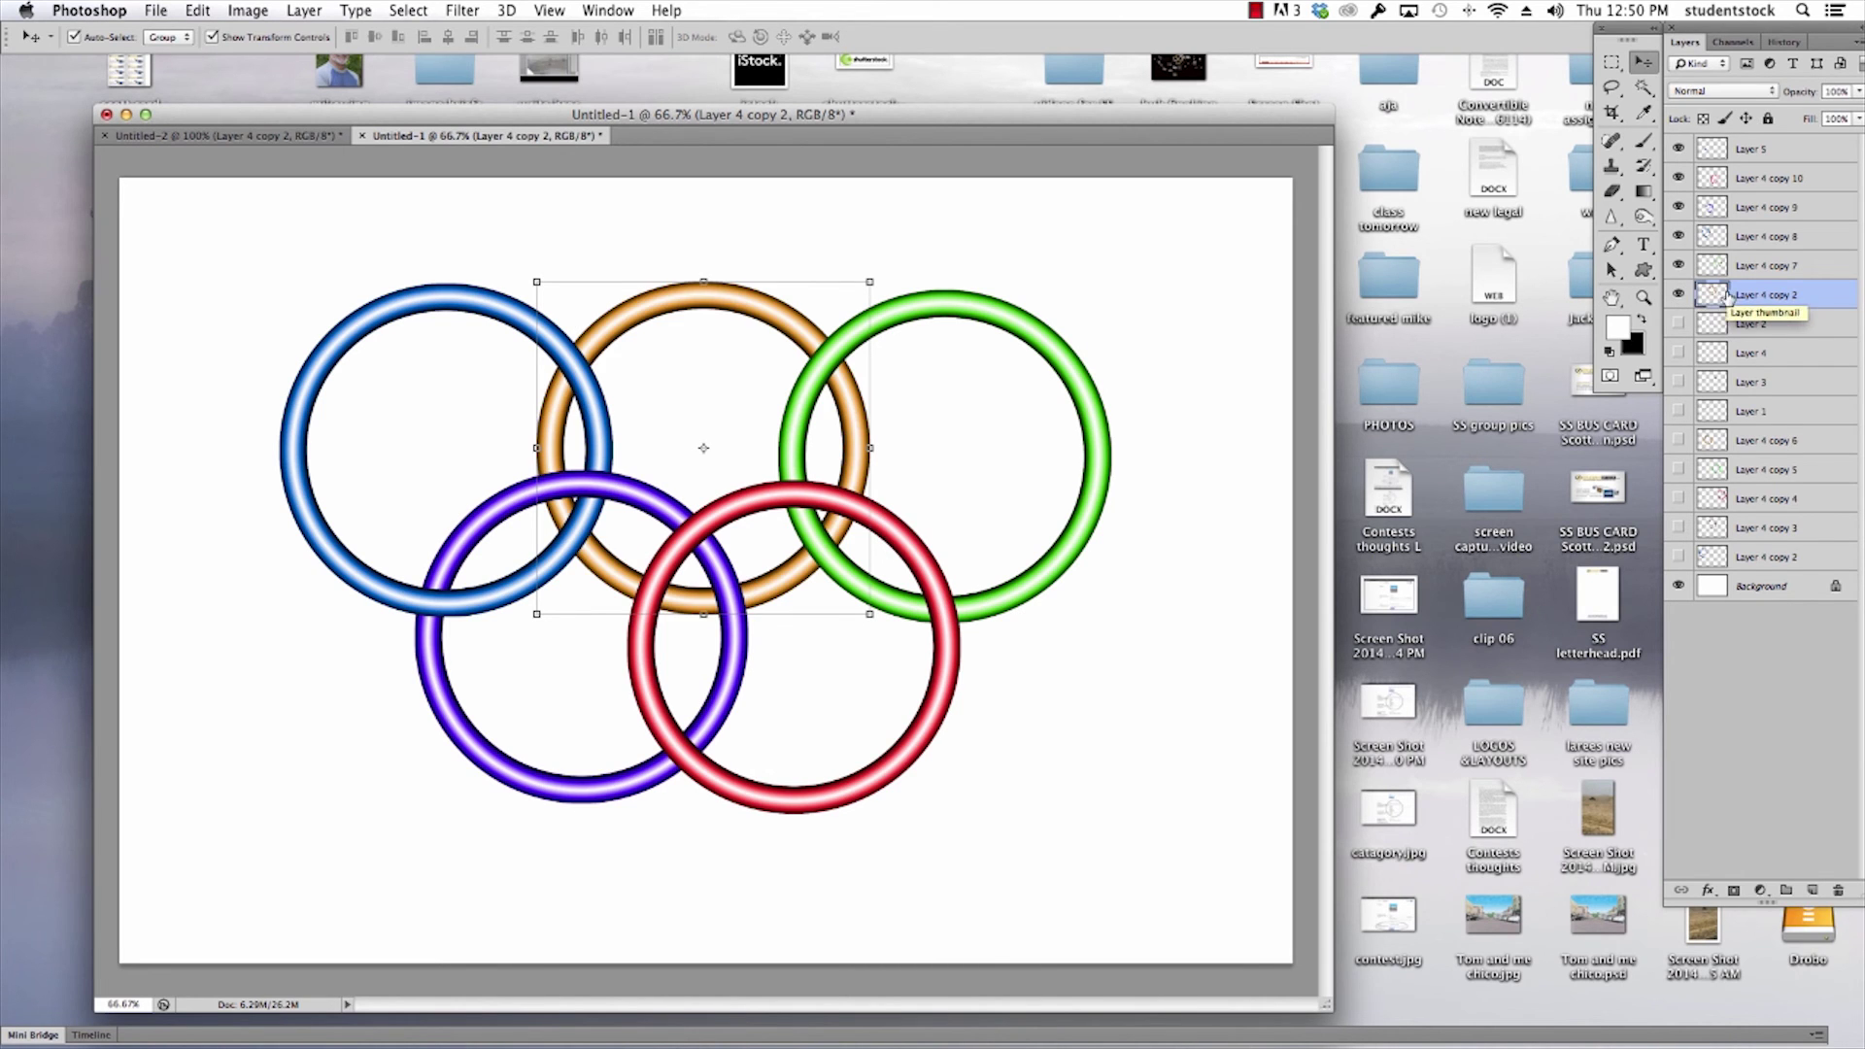
Copy the marqueed blue/orange overlap onto Layer 6 and move it to the top of the stack
{"action": "left_click", "coordinate": [1613, 65]}
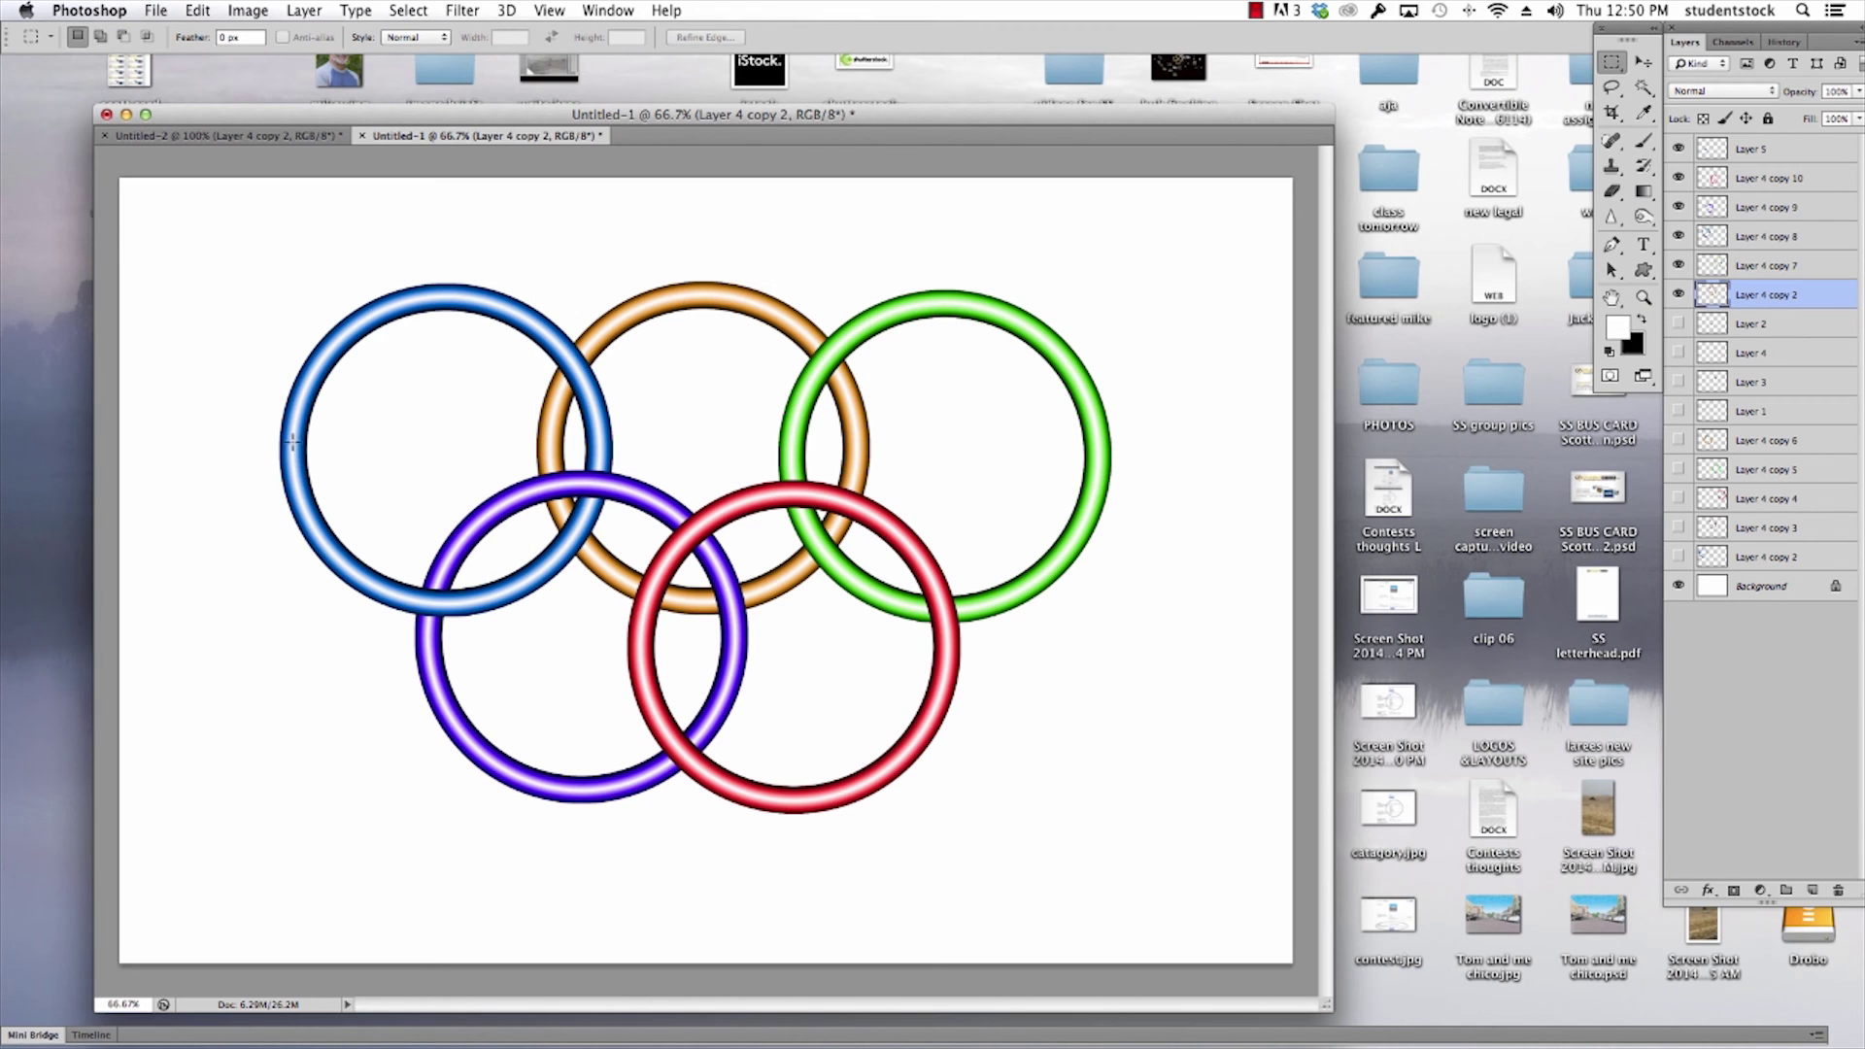
{"action": "left_click_drag", "start_coordinate": [513, 306], "coordinate": [637, 399]}
{"action": "key", "text": "super+j"}
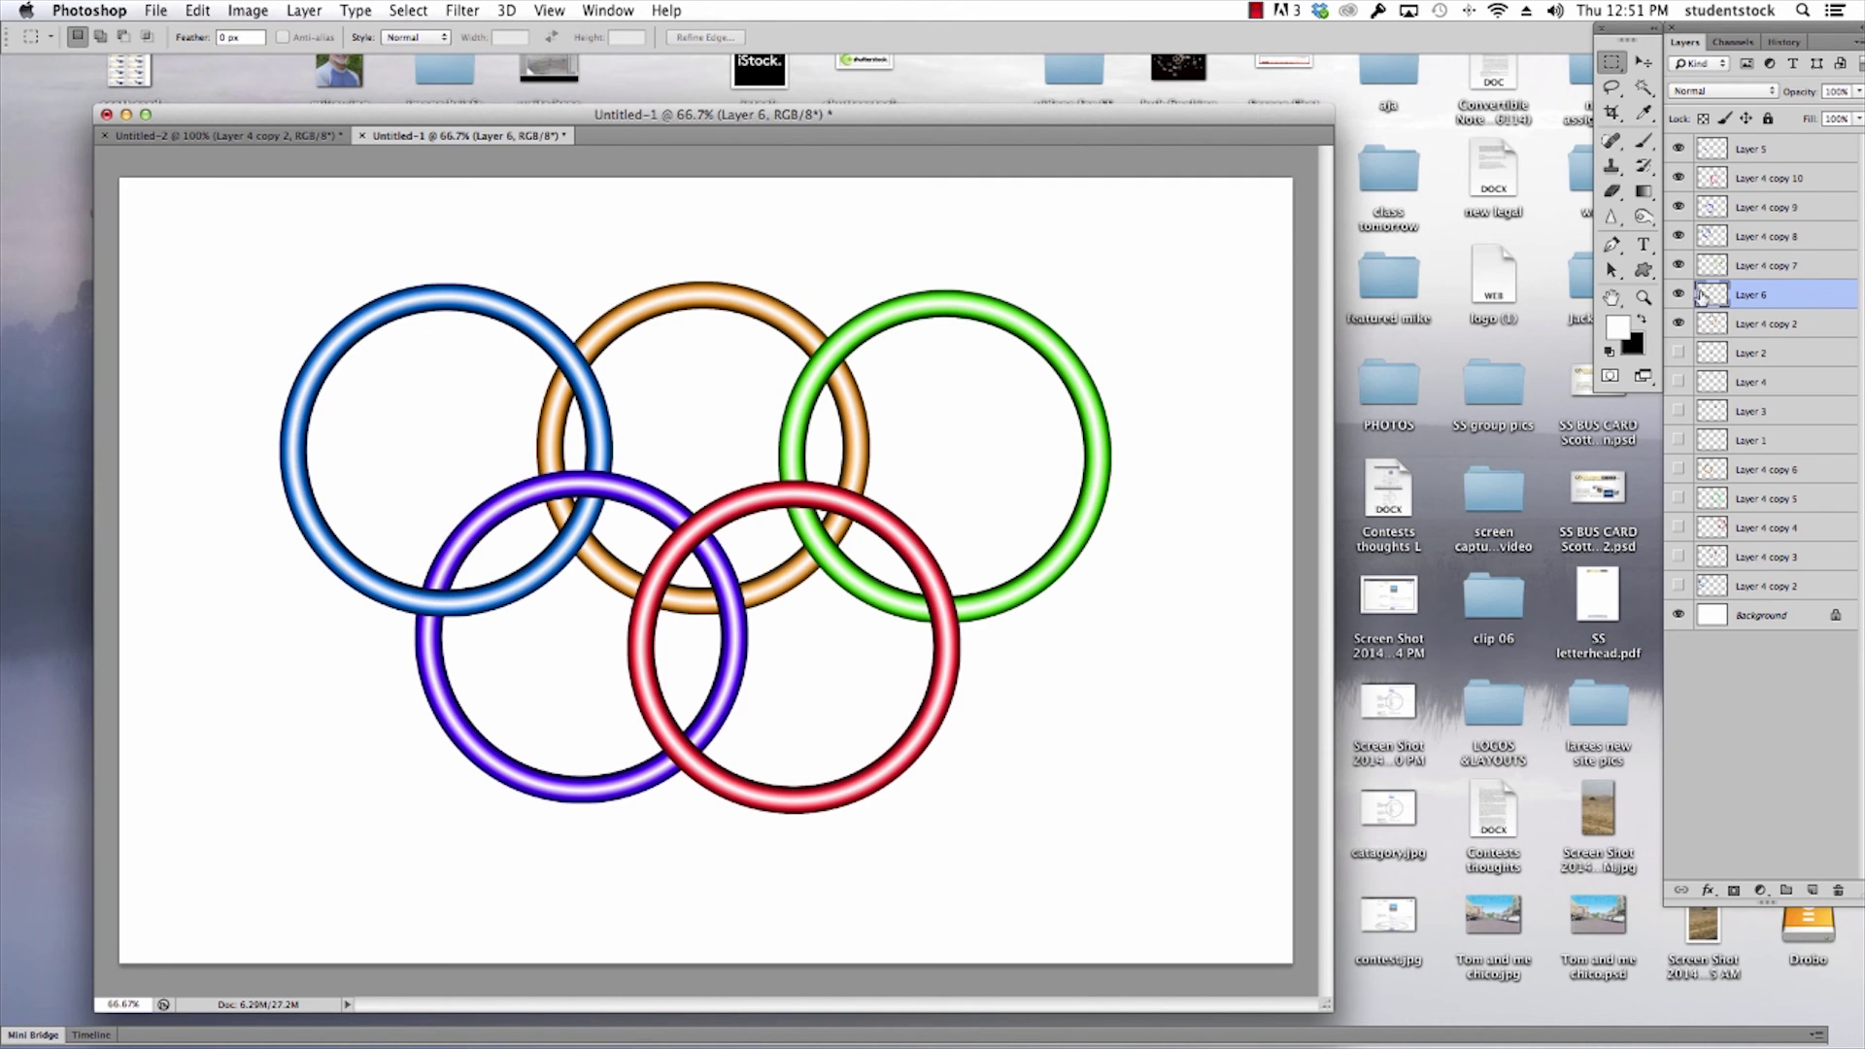
{"action": "left_click_drag", "start_coordinate": [1711, 298], "coordinate": [1693, 188]}
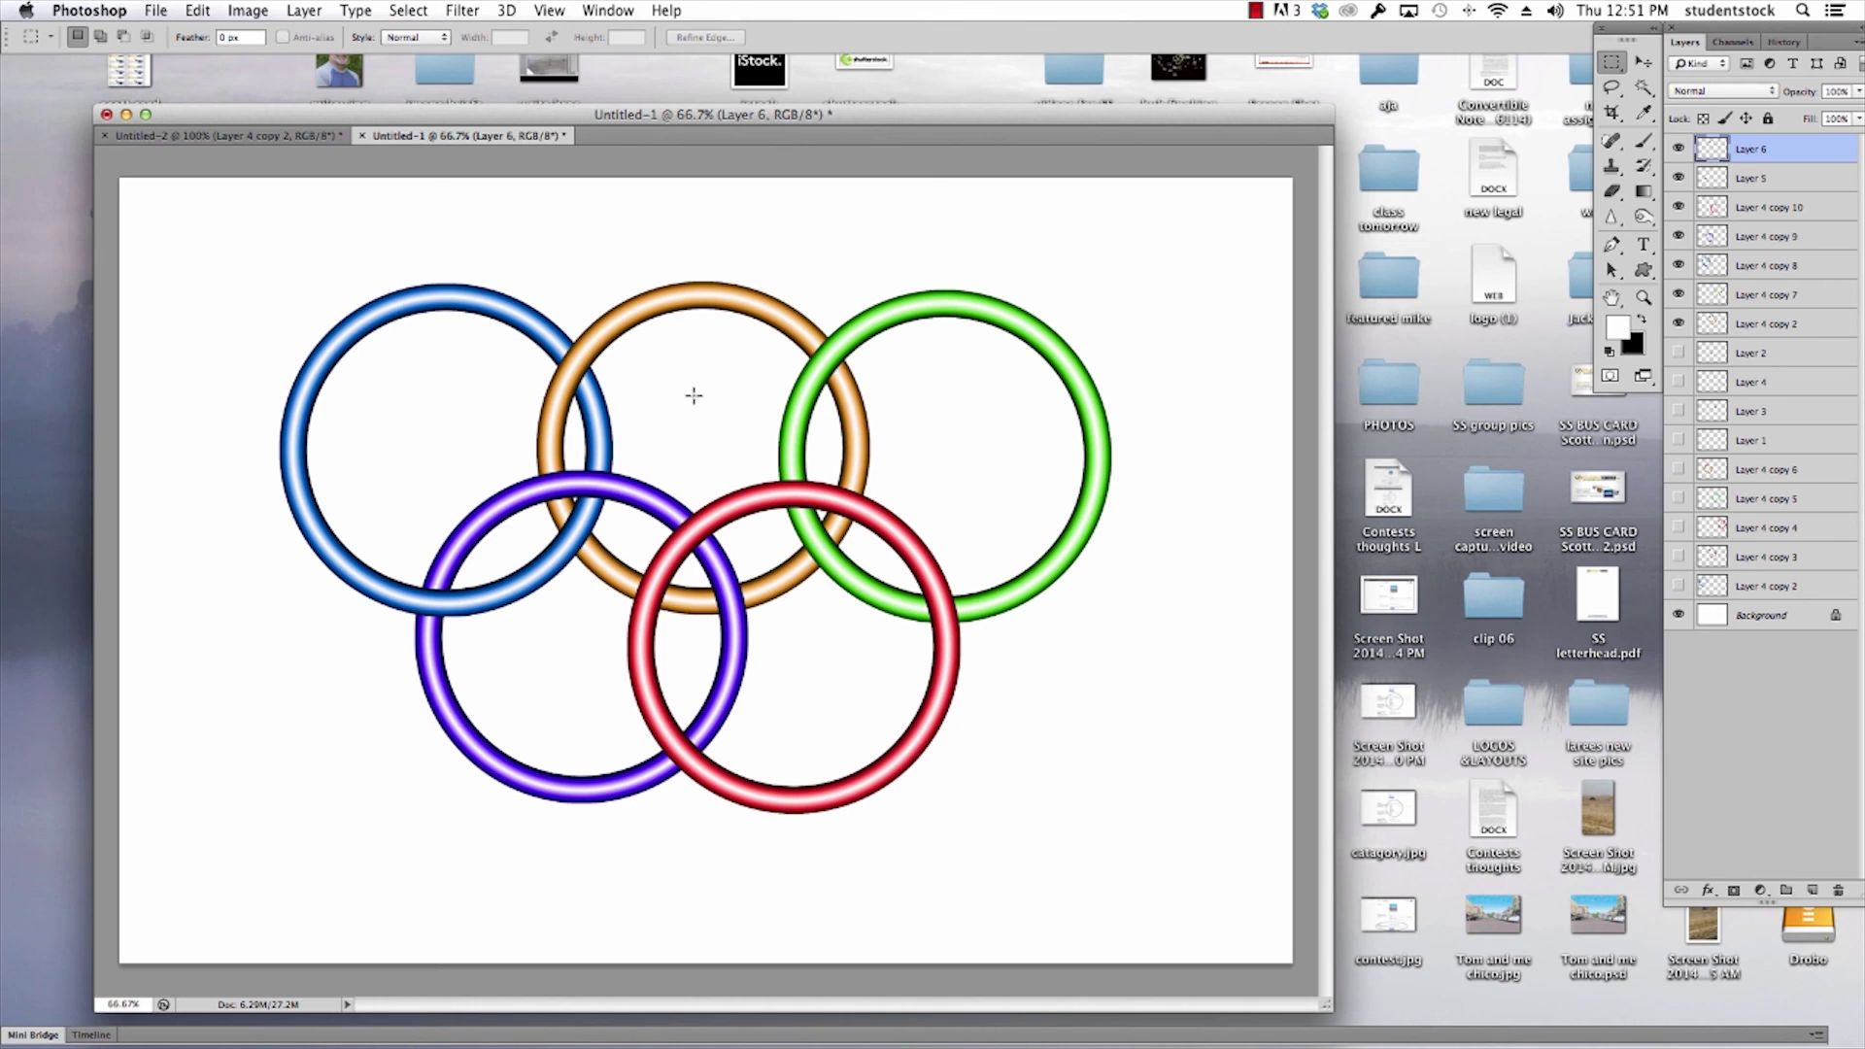